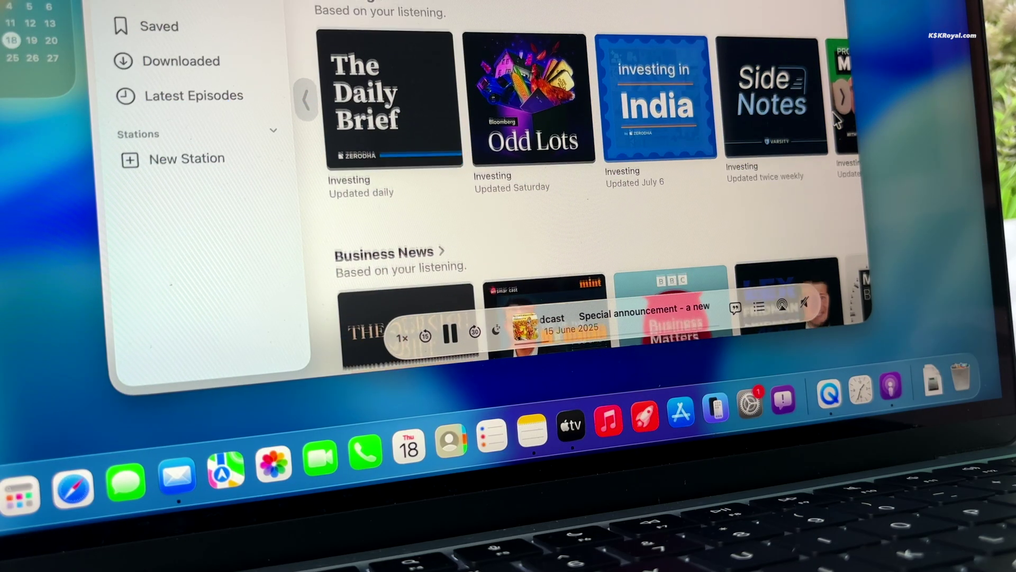
Scroll the Podcasts Home page down past Investing until the Business News row shows in full
{"action": "scroll", "coordinate": [836, 121], "scroll_direction": "up", "scroll_amount": 2}
{"action": "scroll", "coordinate": [836, 121], "scroll_direction": "down", "scroll_amount": 3}
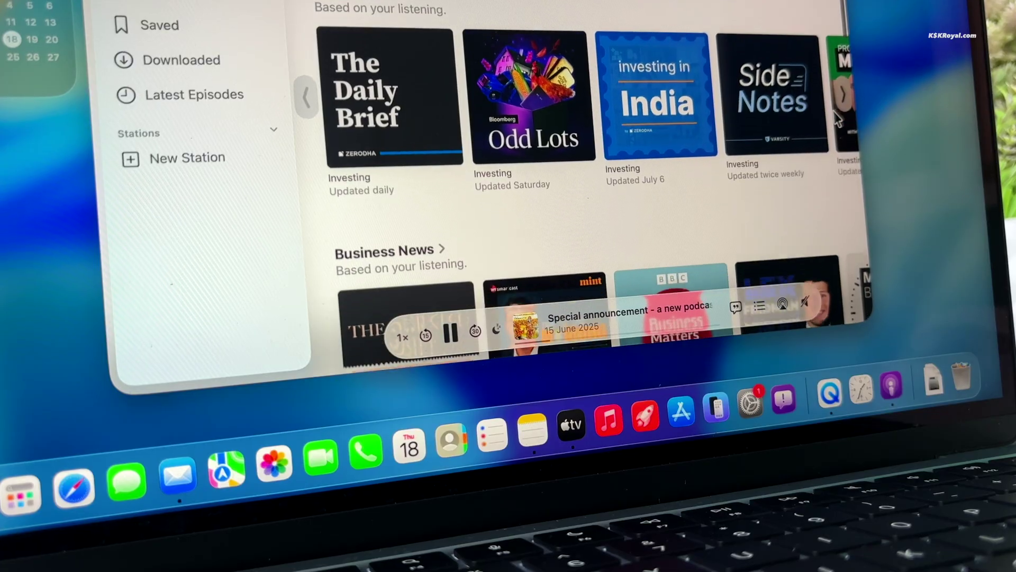
{"action": "scroll", "coordinate": [836, 119], "scroll_direction": "down", "scroll_amount": 5}
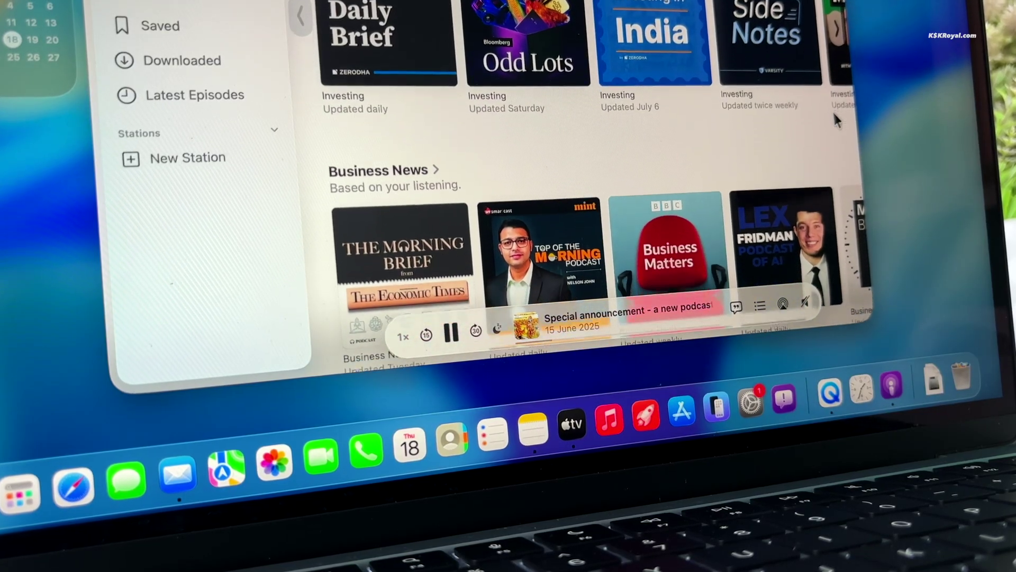
{"action": "scroll", "coordinate": [833, 110], "scroll_direction": "down", "scroll_amount": 5}
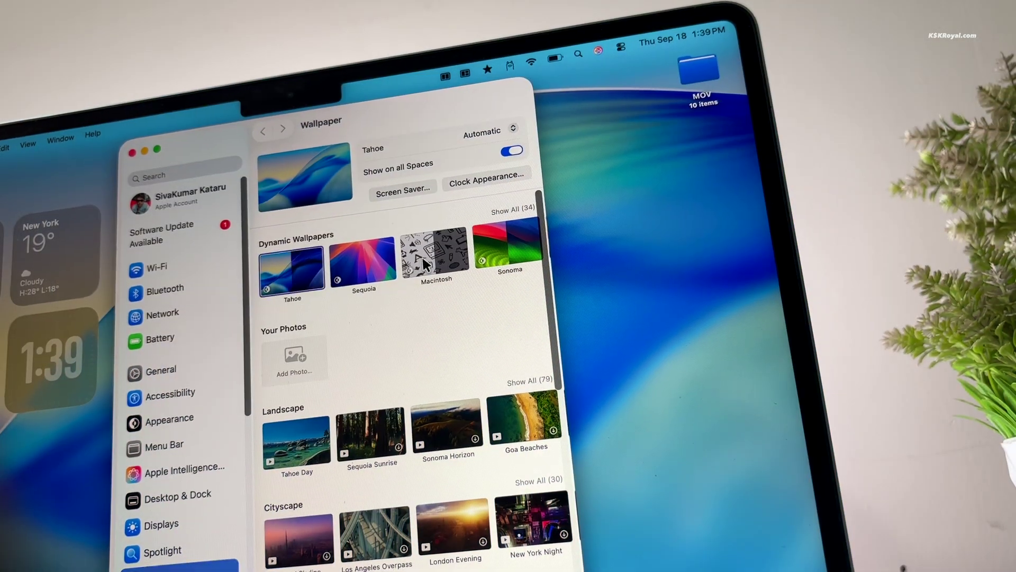
Set the Macintosh dynamic wallpaper, then page Essential Listens over to Drama of the Week, NBA Daily and a16z
{"action": "left_click", "coordinate": [438, 250]}
{"action": "left_click", "coordinate": [620, 45]}
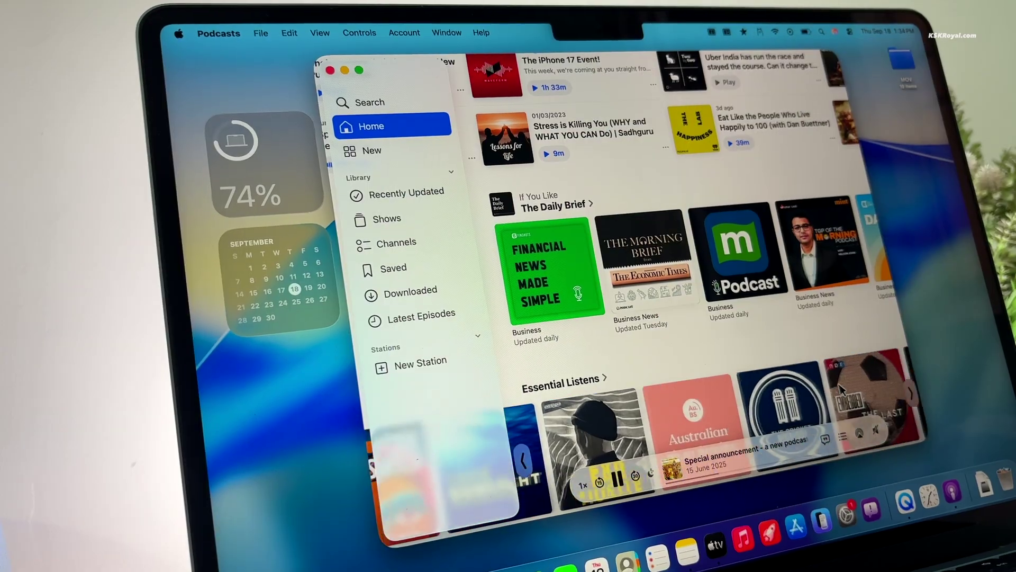
{"action": "scroll", "coordinate": [841, 391], "scroll_direction": "right", "scroll_amount": 5}
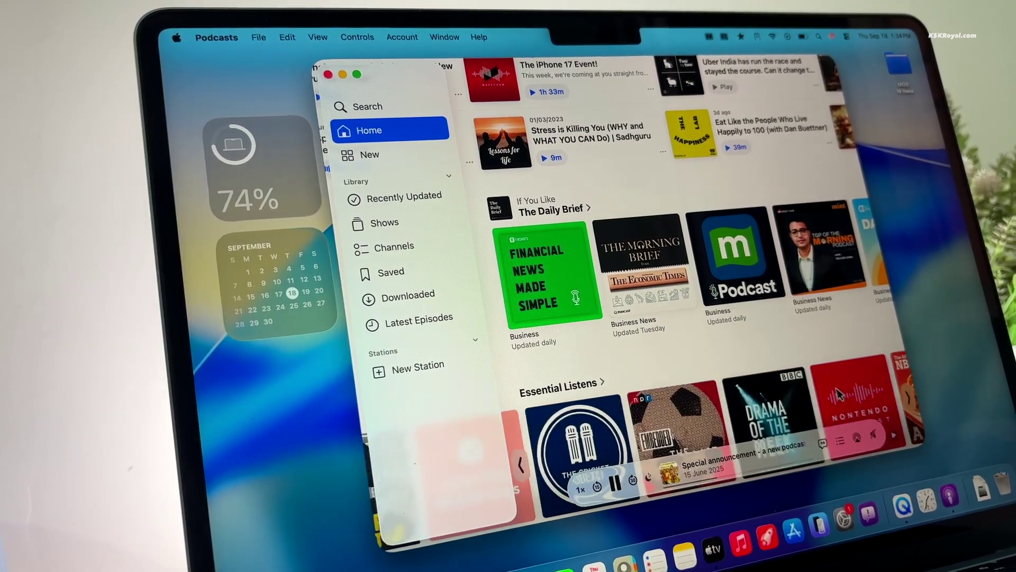
{"action": "scroll", "coordinate": [836, 397], "scroll_direction": "right", "scroll_amount": 3}
{"action": "scroll", "coordinate": [838, 397], "scroll_direction": "down", "scroll_amount": 5}
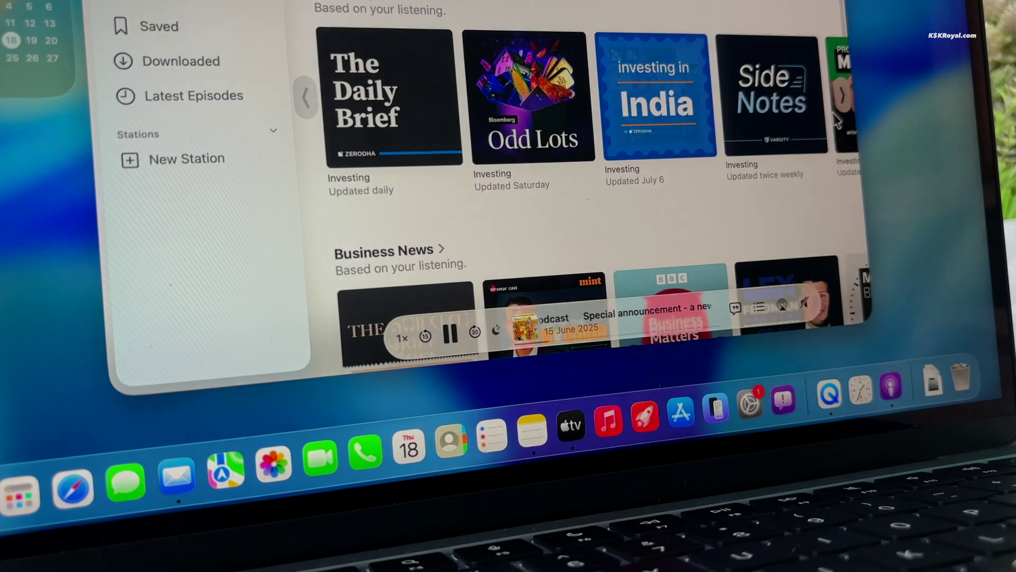
Scroll the Podcasts Home page down until the Business News cards sit fully below Investing
{"action": "scroll", "coordinate": [835, 120], "scroll_direction": "up", "scroll_amount": 2}
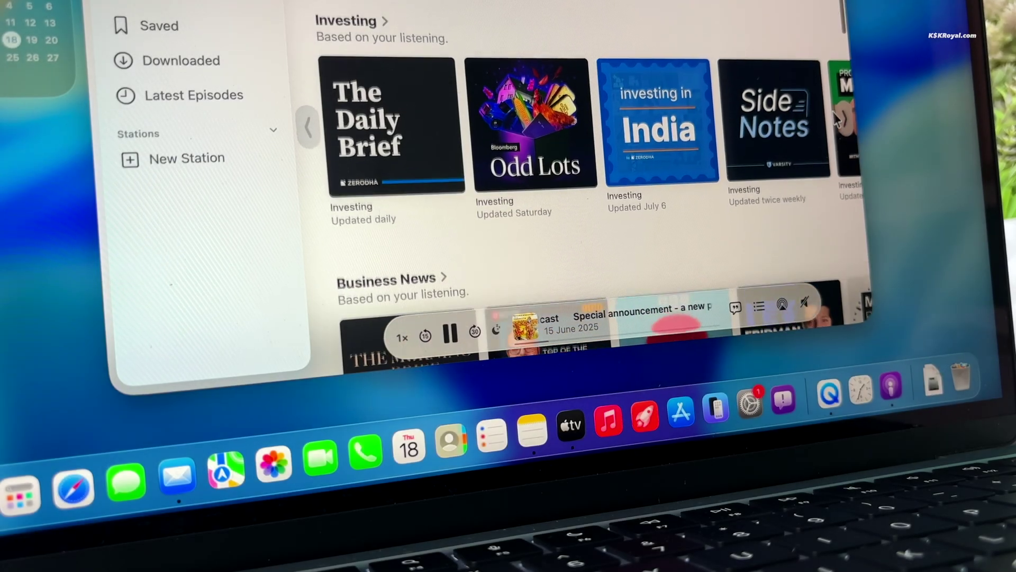
{"action": "scroll", "coordinate": [835, 121], "scroll_direction": "down", "scroll_amount": 3}
{"action": "scroll", "coordinate": [835, 120], "scroll_direction": "down", "scroll_amount": 3}
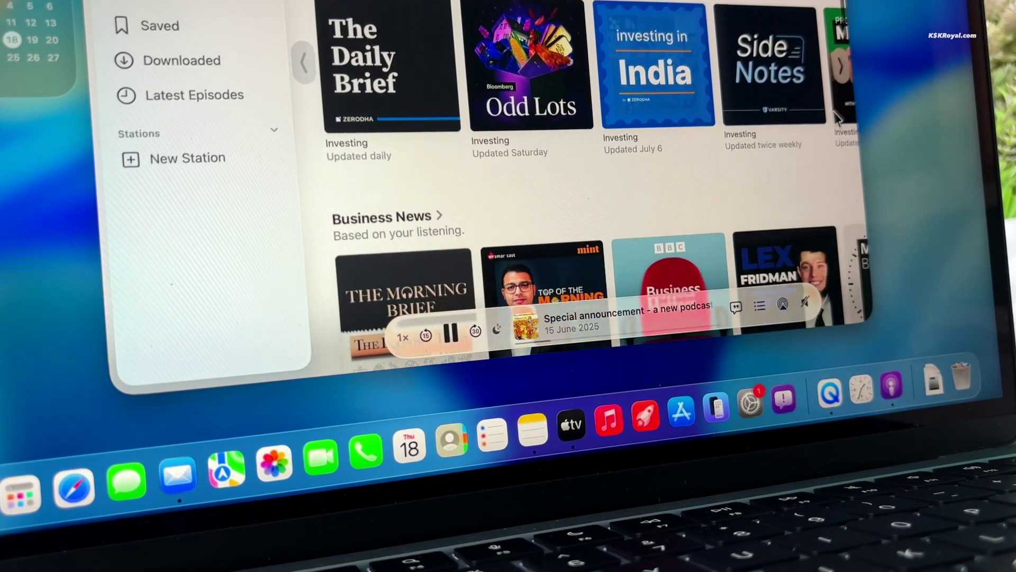
{"action": "scroll", "coordinate": [836, 120], "scroll_direction": "down", "scroll_amount": 5}
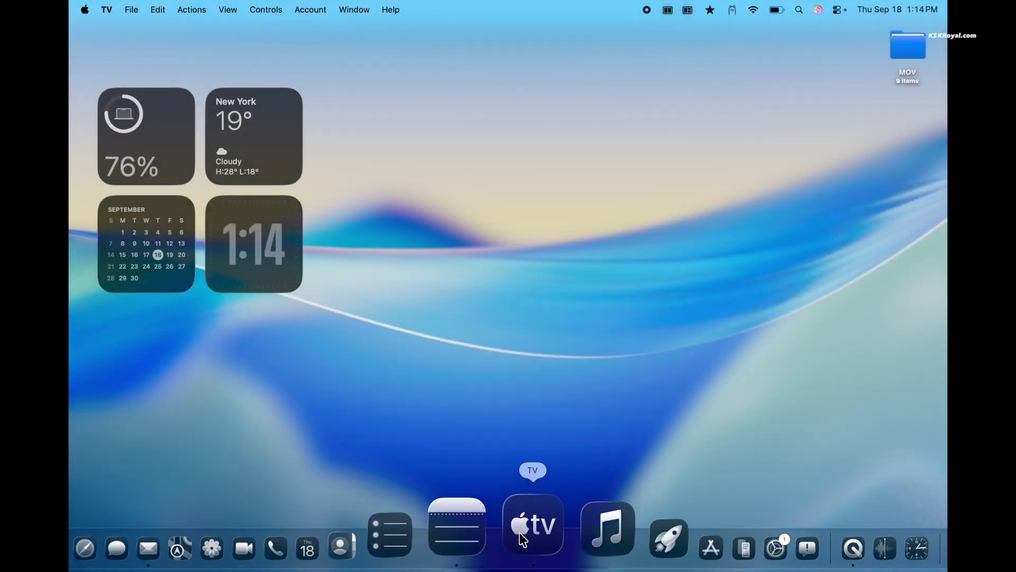
Open the TV app on Apple TV+, minimize and restore its window, then show Control Center
{"action": "left_click", "coordinate": [523, 538]}
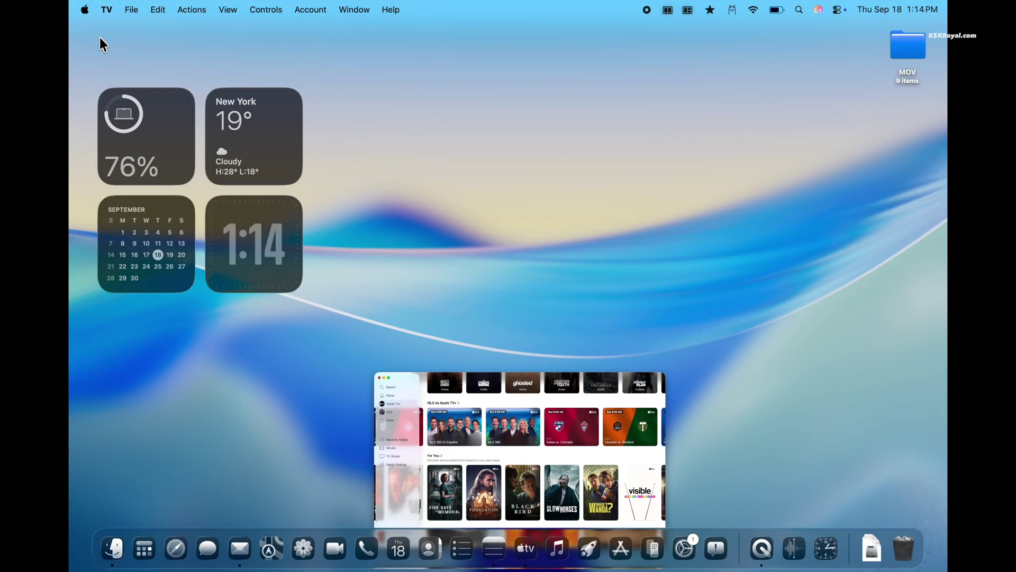
{"action": "left_click", "coordinate": [97, 36]}
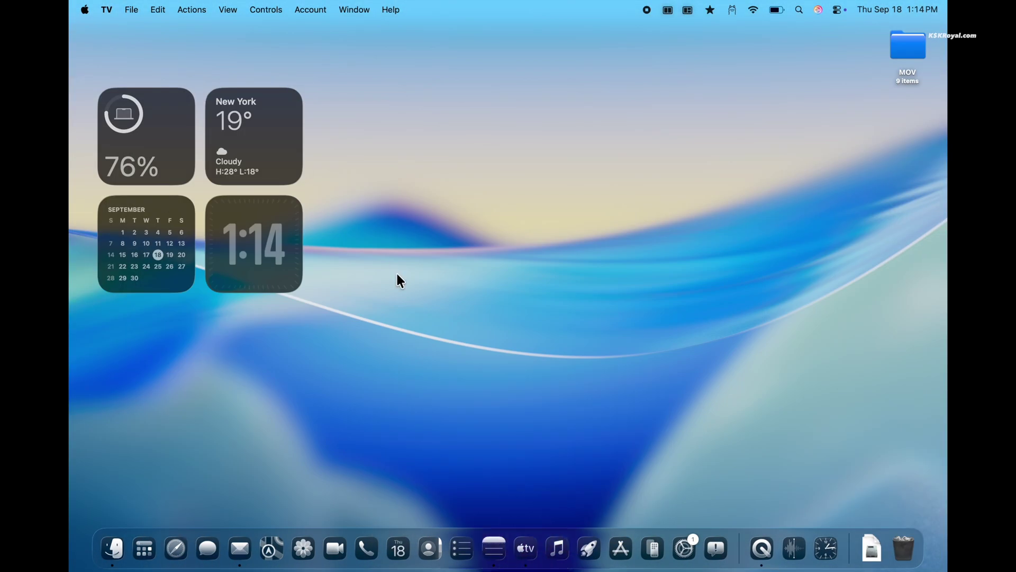
{"action": "left_click", "coordinate": [523, 528]}
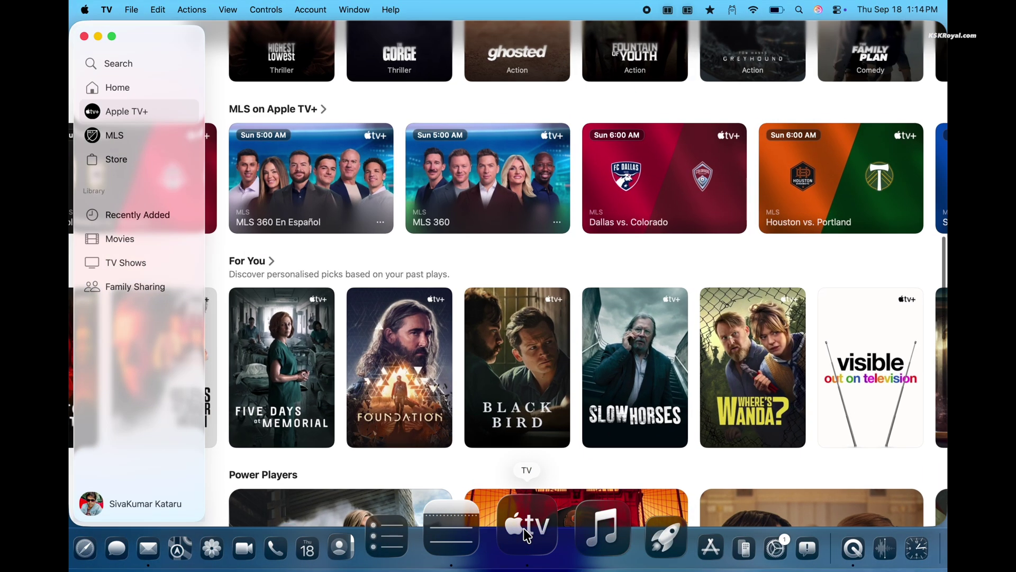
{"action": "left_click", "coordinate": [94, 37]}
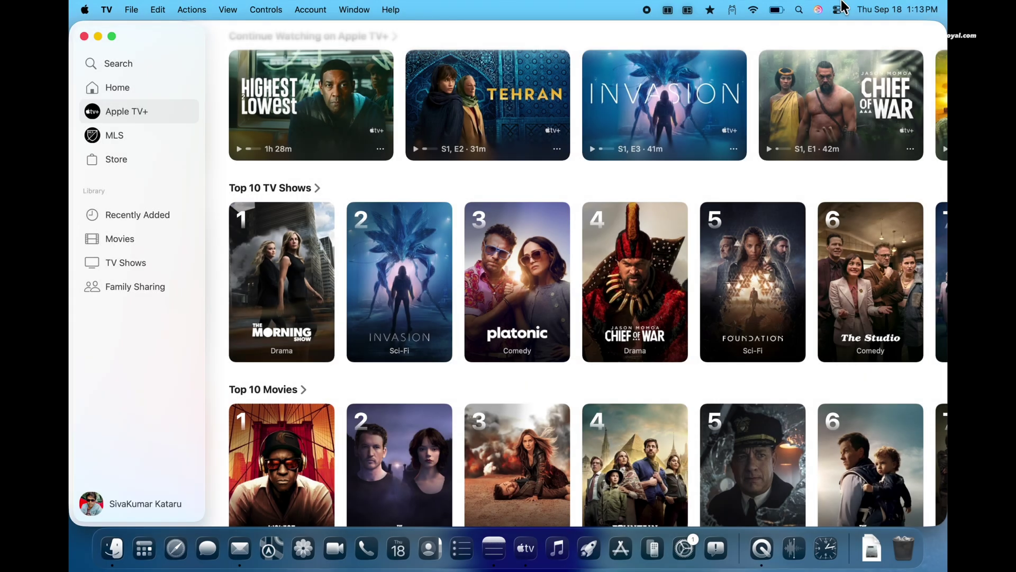
{"action": "left_click", "coordinate": [840, 9]}
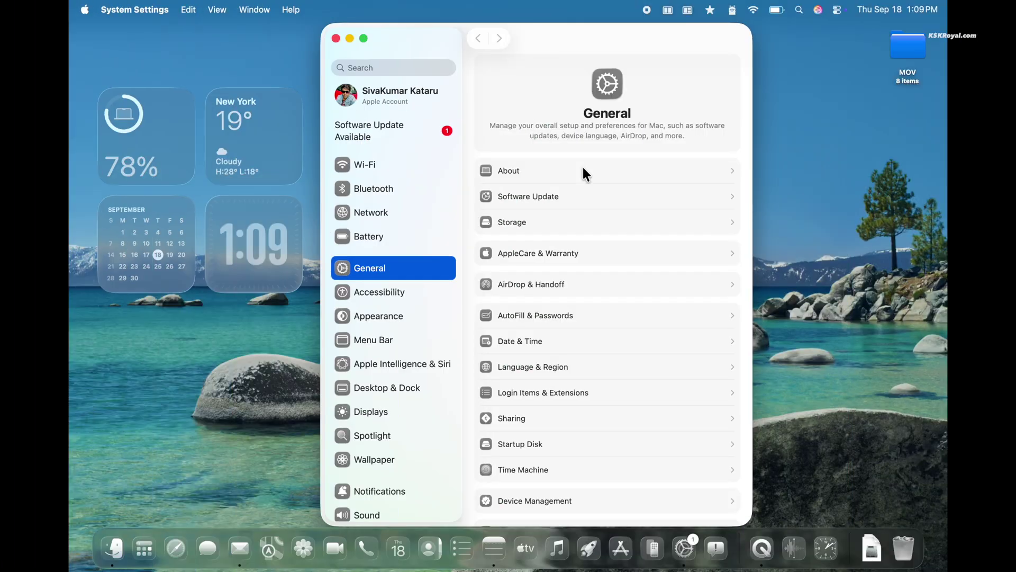
In Wallpaper's Screen Saver options, start the screen saver after 5 minutes and choose Custom › Tahoe
{"action": "left_click", "coordinate": [396, 460]}
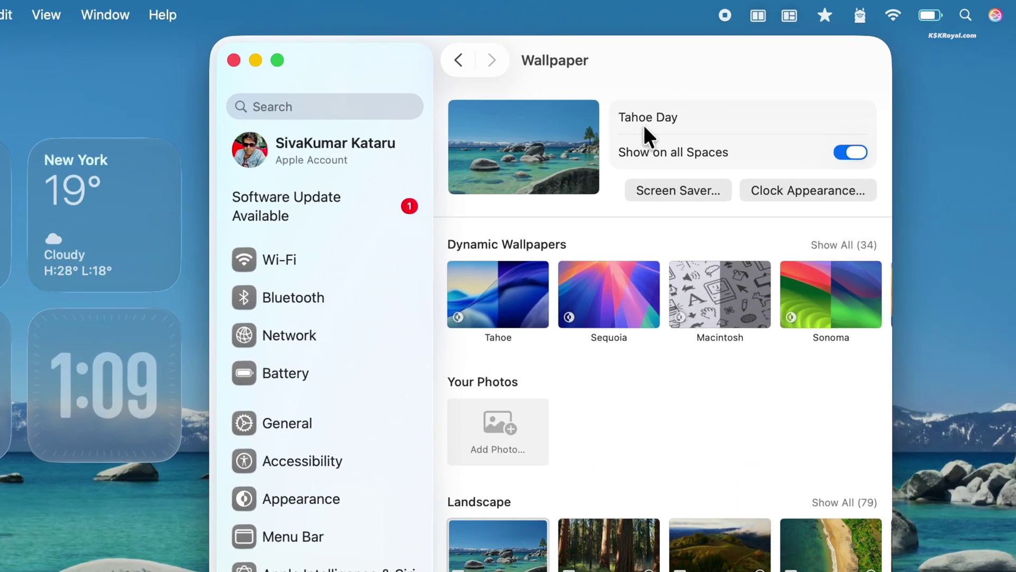
{"action": "left_click", "coordinate": [707, 188]}
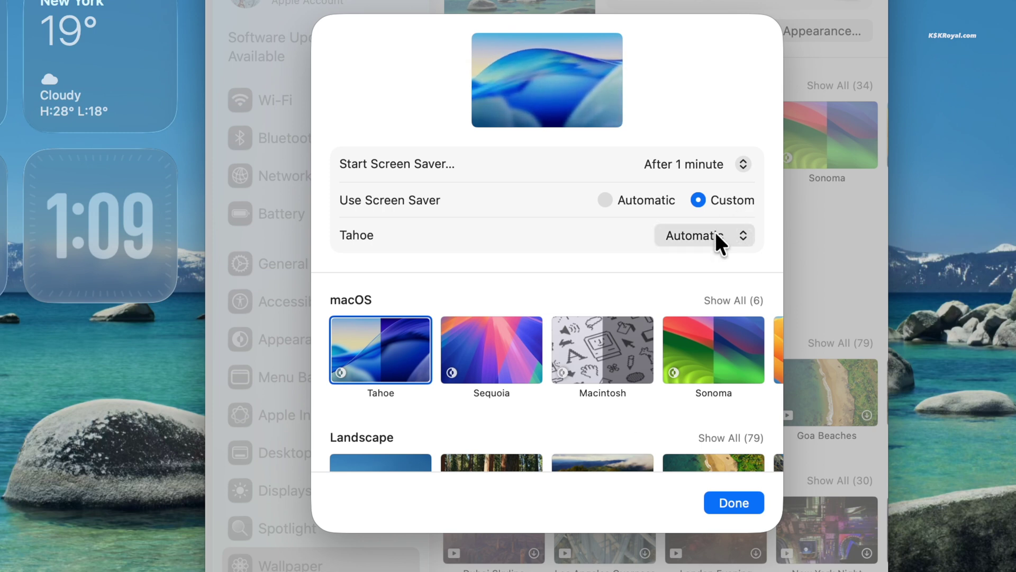
{"action": "left_click", "coordinate": [646, 200]}
{"action": "left_click", "coordinate": [712, 280]}
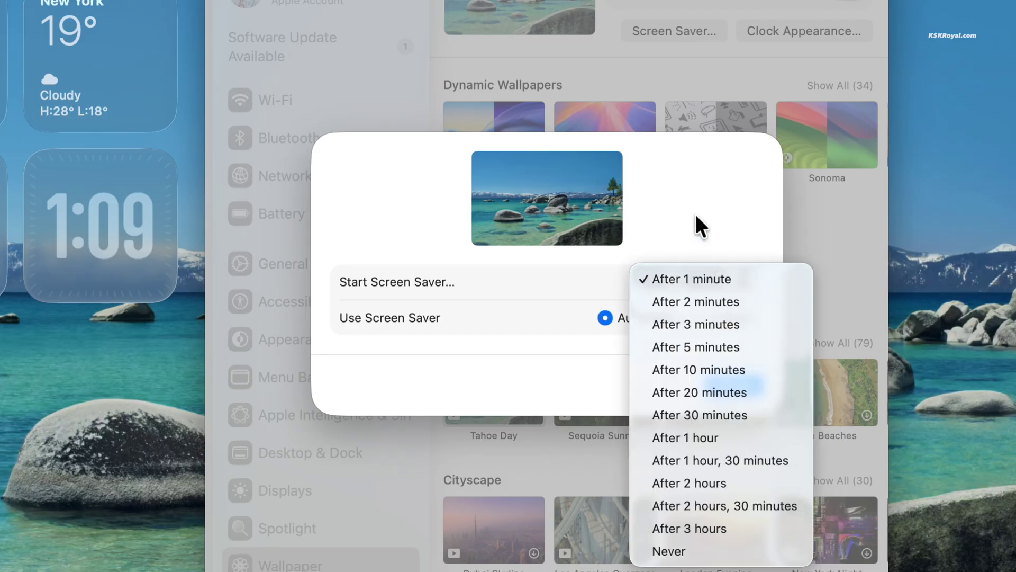
{"action": "left_click", "coordinate": [712, 347]}
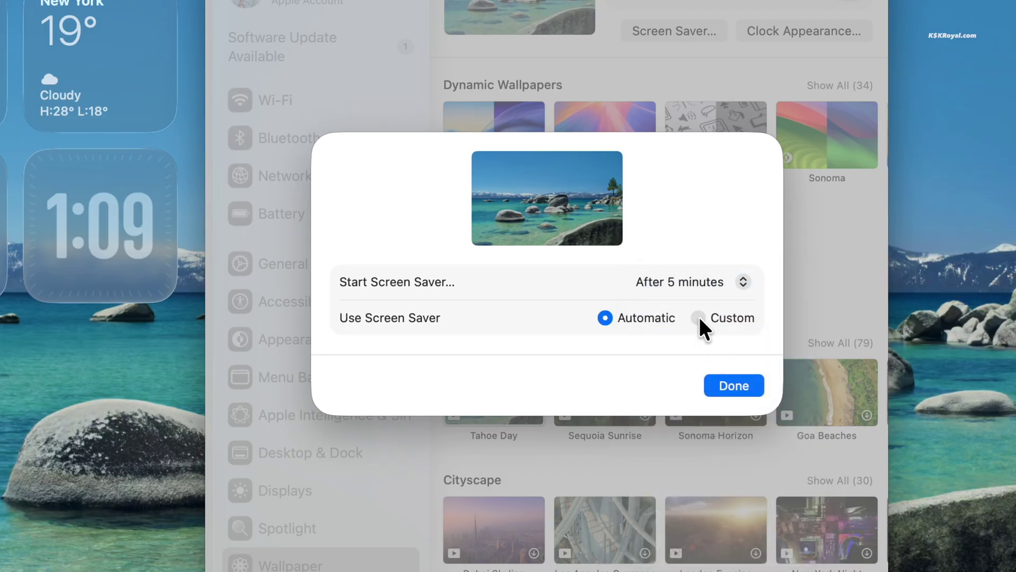
{"action": "left_click", "coordinate": [699, 317]}
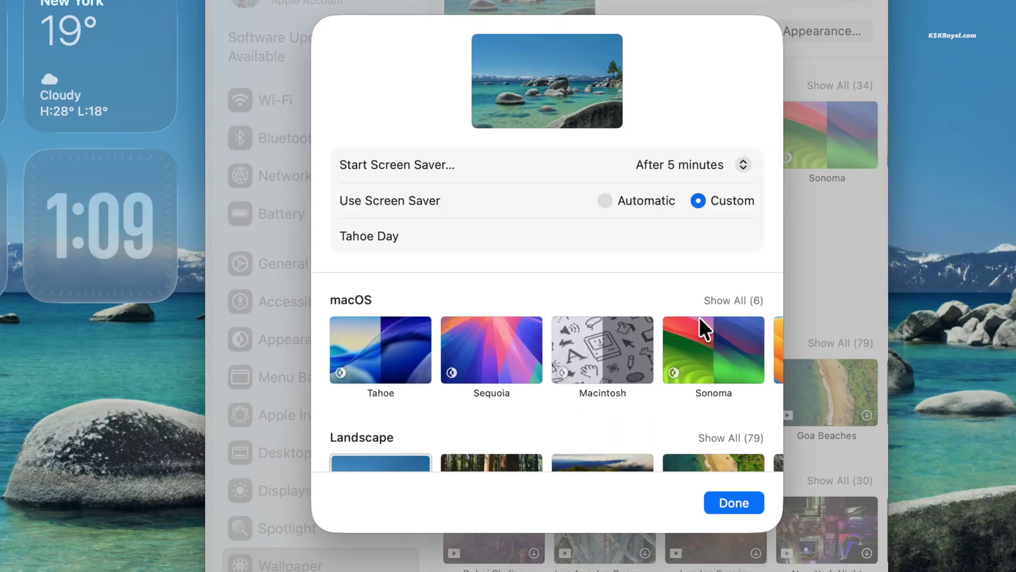
{"action": "left_click", "coordinate": [384, 332]}
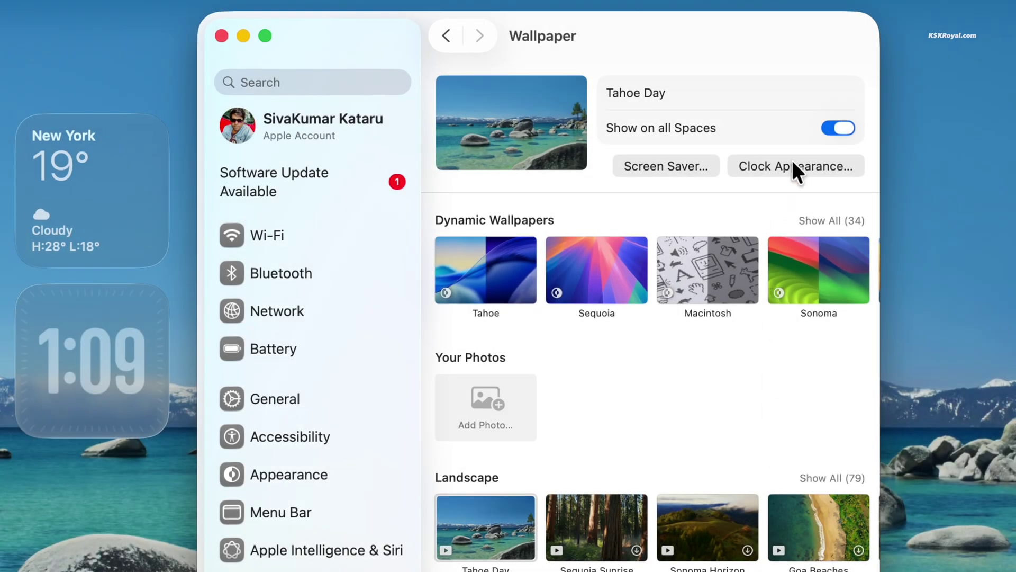
Show the large clock on Screen Saver and Lock Screen in the third font style at maximum weight
{"action": "left_click", "coordinate": [836, 170]}
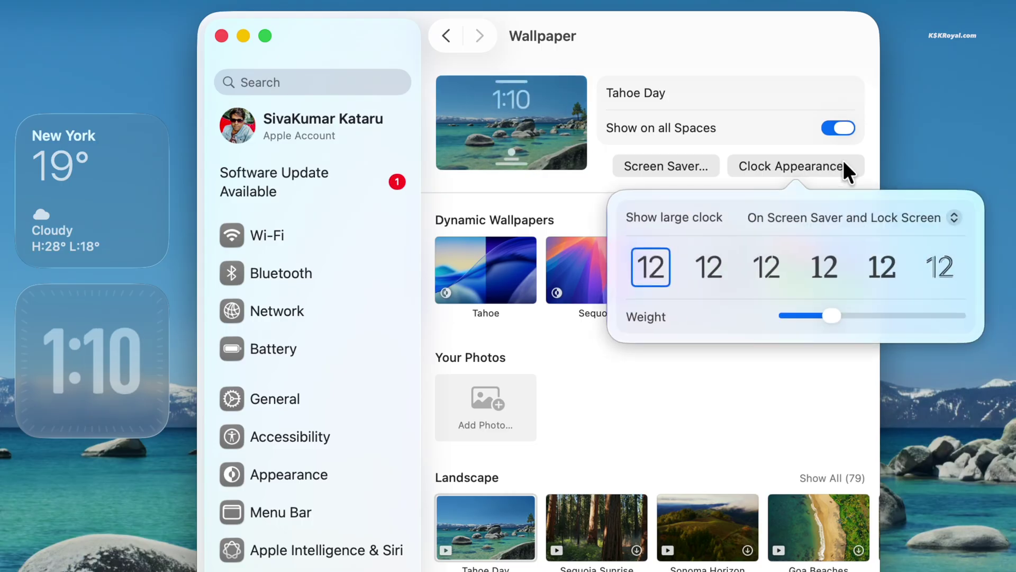
{"action": "left_click", "coordinate": [861, 218]}
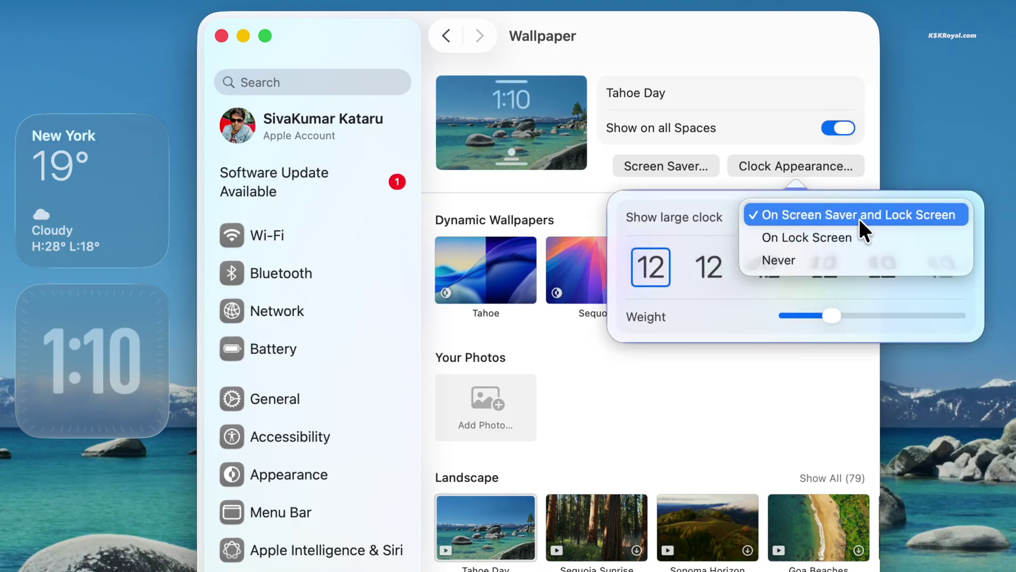
{"action": "left_click", "coordinate": [961, 214]}
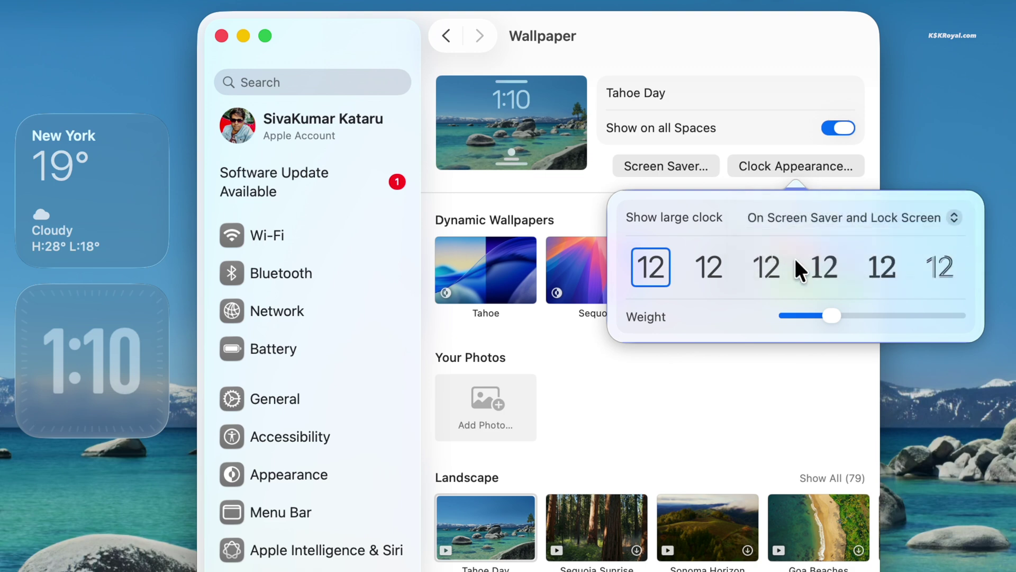
{"action": "left_click", "coordinate": [702, 267]}
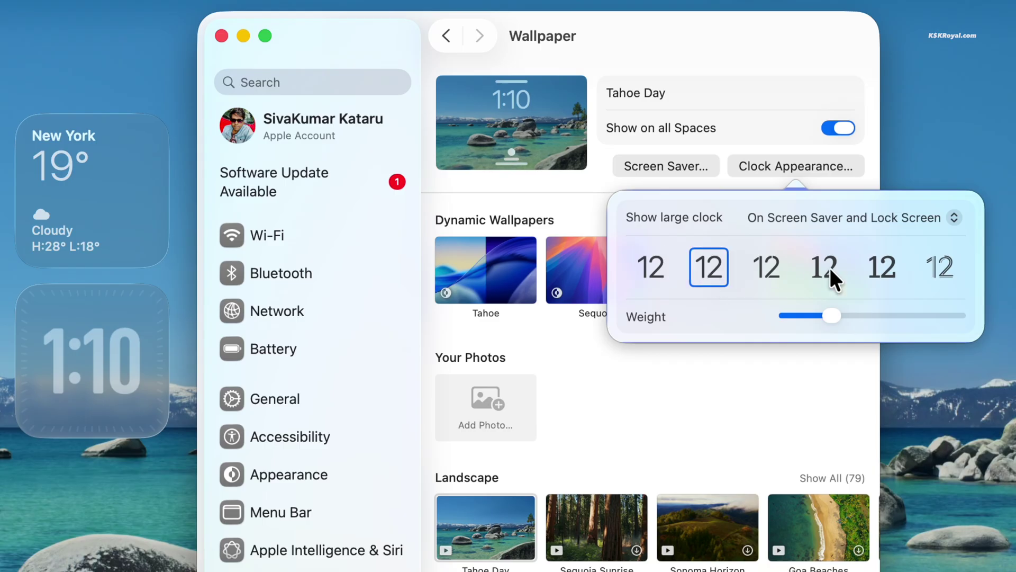
{"action": "left_click", "coordinate": [784, 276]}
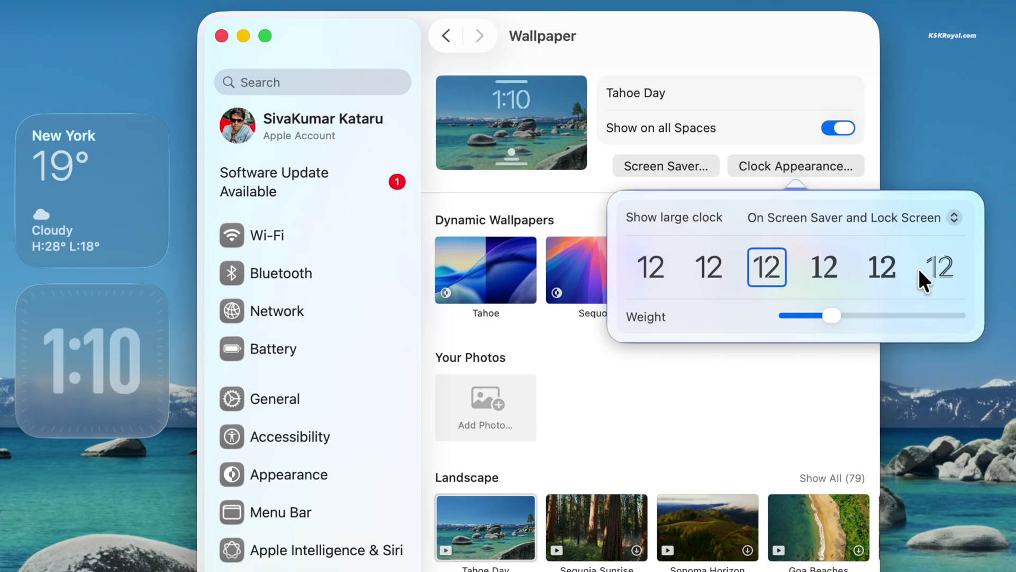
{"action": "left_click_drag", "start_coordinate": [831, 314], "coordinate": [874, 315]}
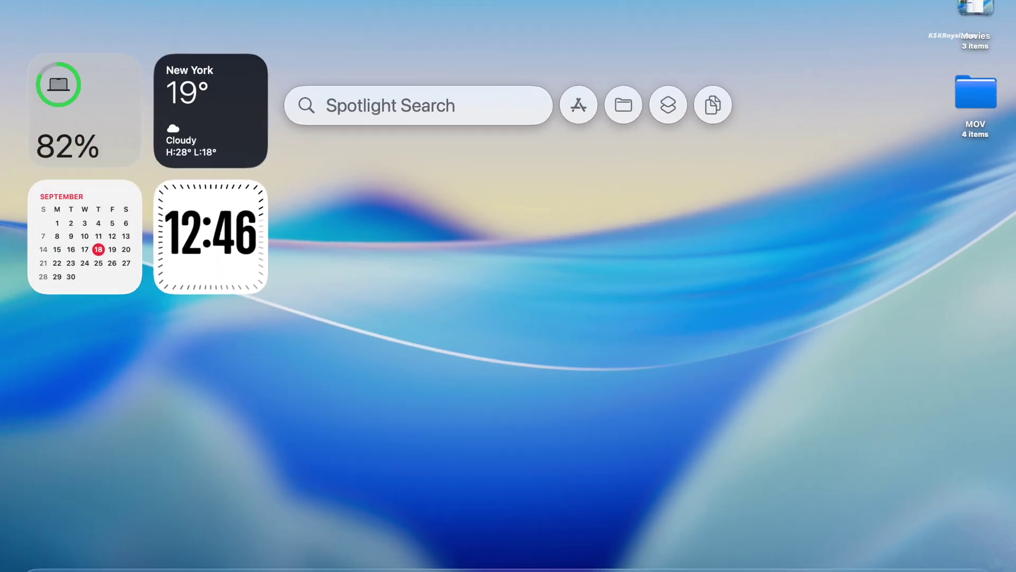
Reopen Spotlight and click through its Applications, Files and Actions views
{"action": "key", "text": "Escape"}
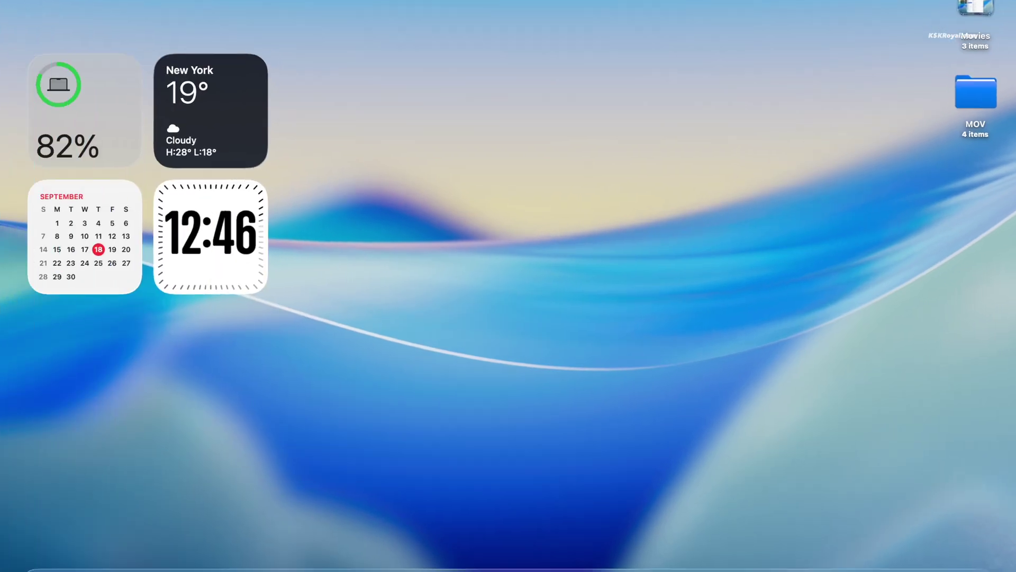
{"action": "key", "text": "super+space"}
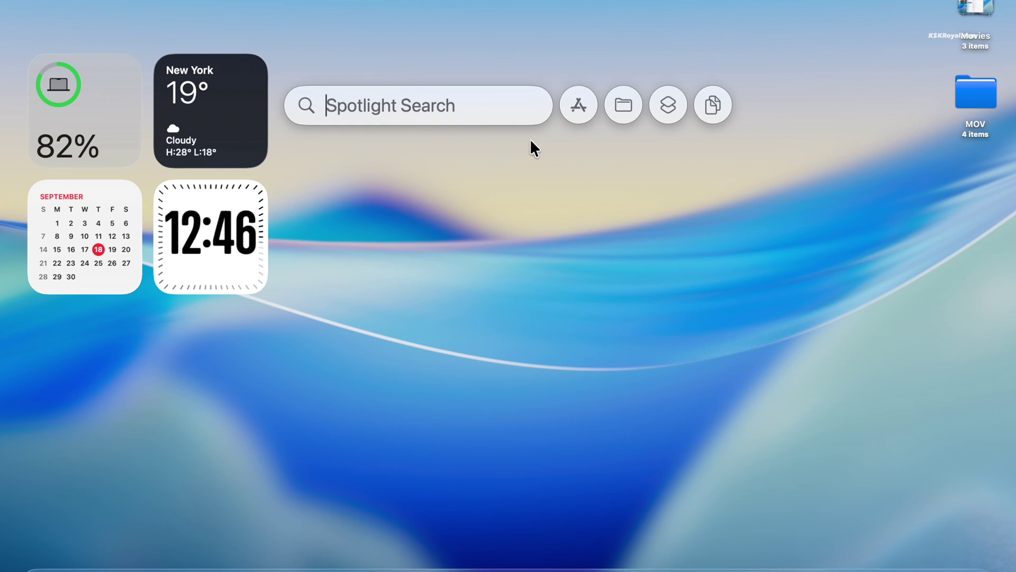
{"action": "left_click", "coordinate": [574, 105]}
{"action": "left_click", "coordinate": [573, 108]}
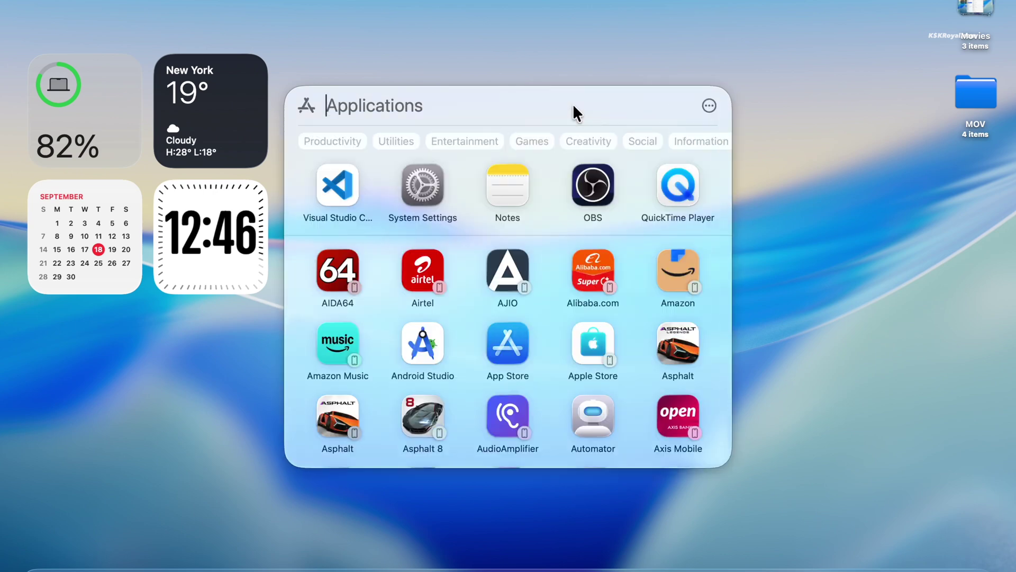
{"action": "left_click", "coordinate": [615, 103]}
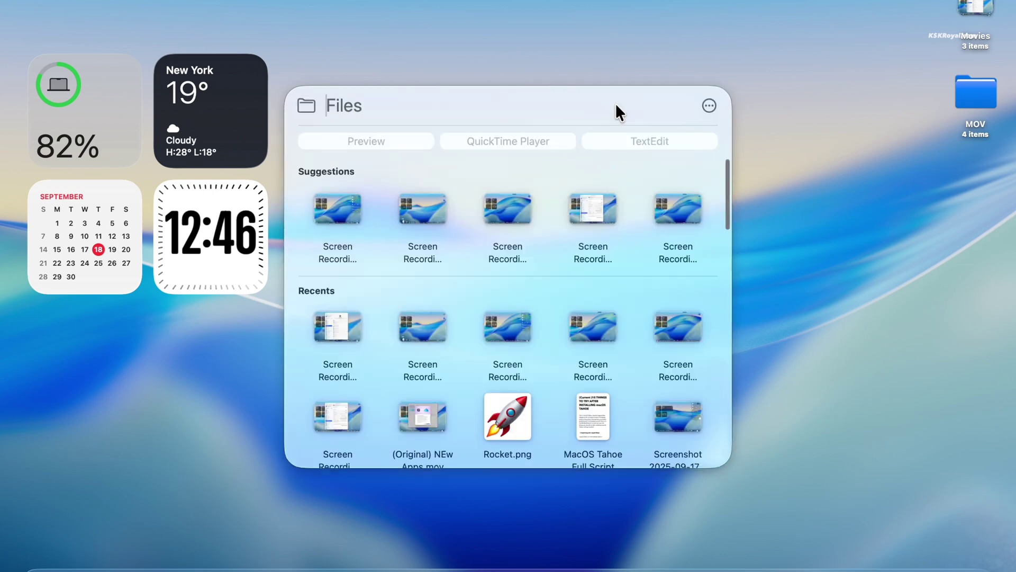
{"action": "left_click", "coordinate": [668, 106]}
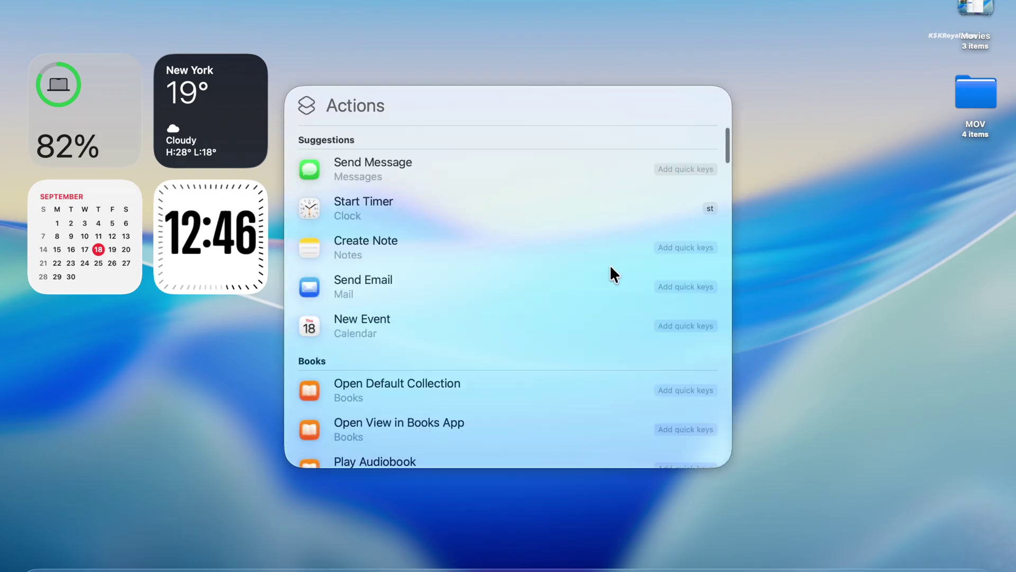
{"action": "scroll", "coordinate": [609, 266], "scroll_direction": "down", "scroll_amount": 8}
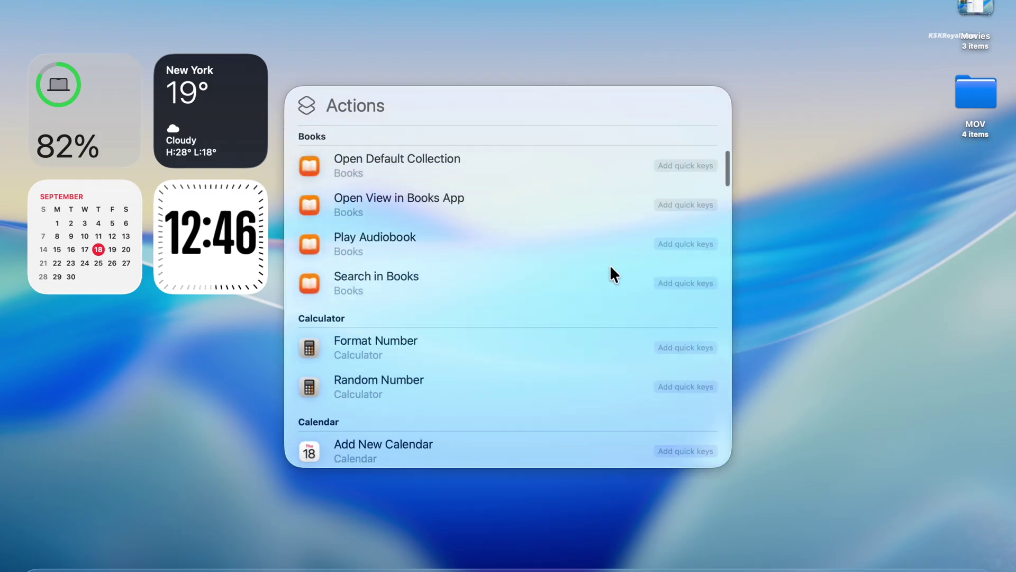
{"action": "scroll", "coordinate": [610, 264], "scroll_direction": "down", "scroll_amount": 5}
{"action": "key", "text": "Escape"}
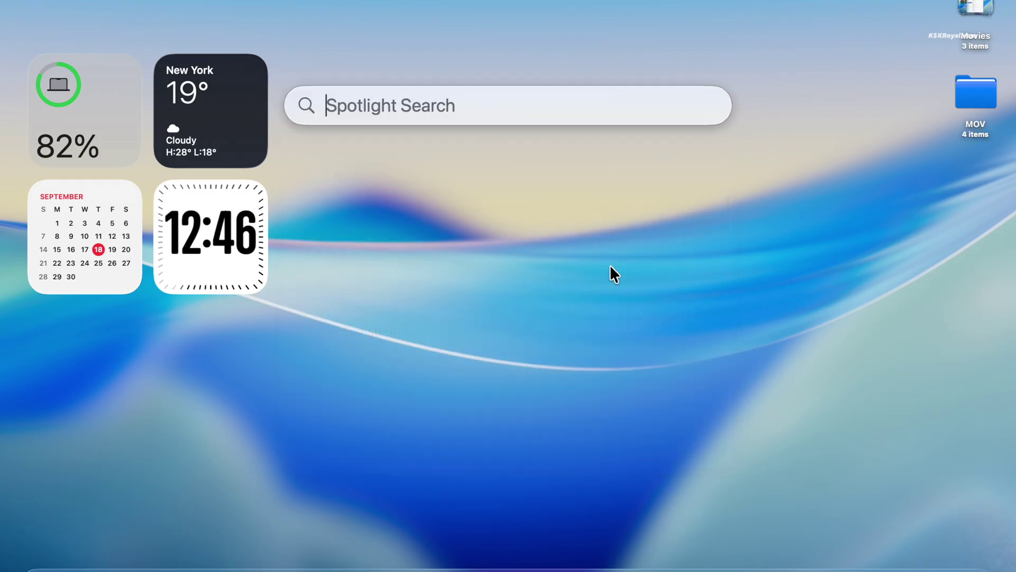
Cycle Spotlight through Applications, Files, Actions and Clipboard with ⌘1–⌘4, then close the clipboard history
{"action": "mouse_move", "coordinate": [656, 100]}
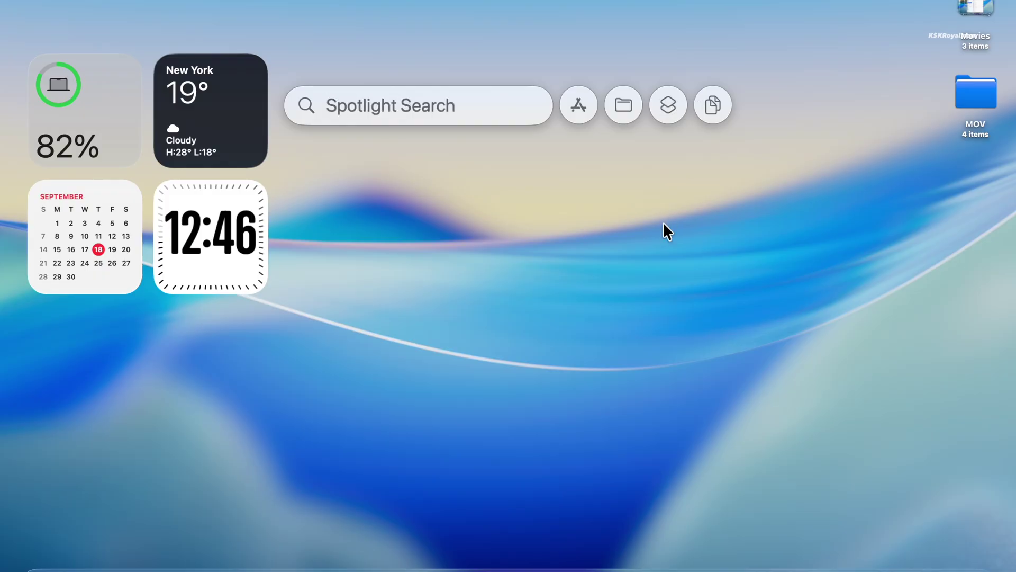
{"action": "key", "text": "super+1"}
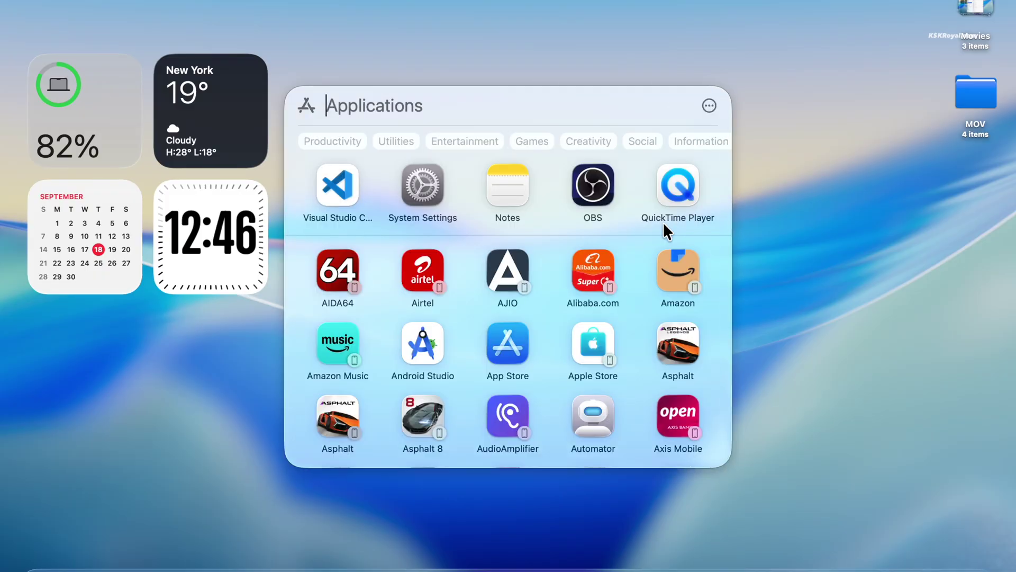
{"action": "scroll", "coordinate": [612, 259], "scroll_direction": "down", "scroll_amount": 3}
{"action": "key", "text": "super+2"}
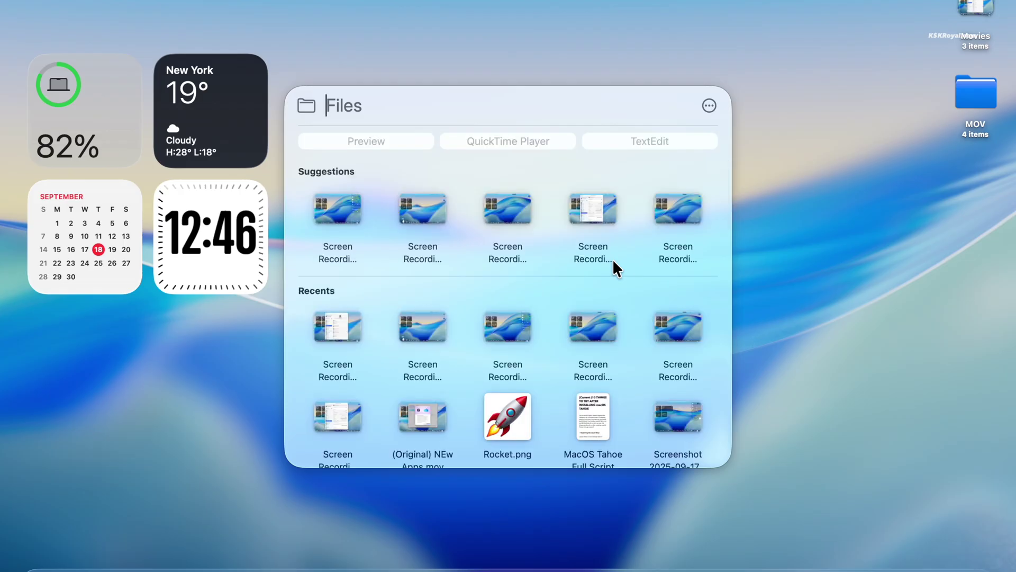
{"action": "key", "text": "super+3"}
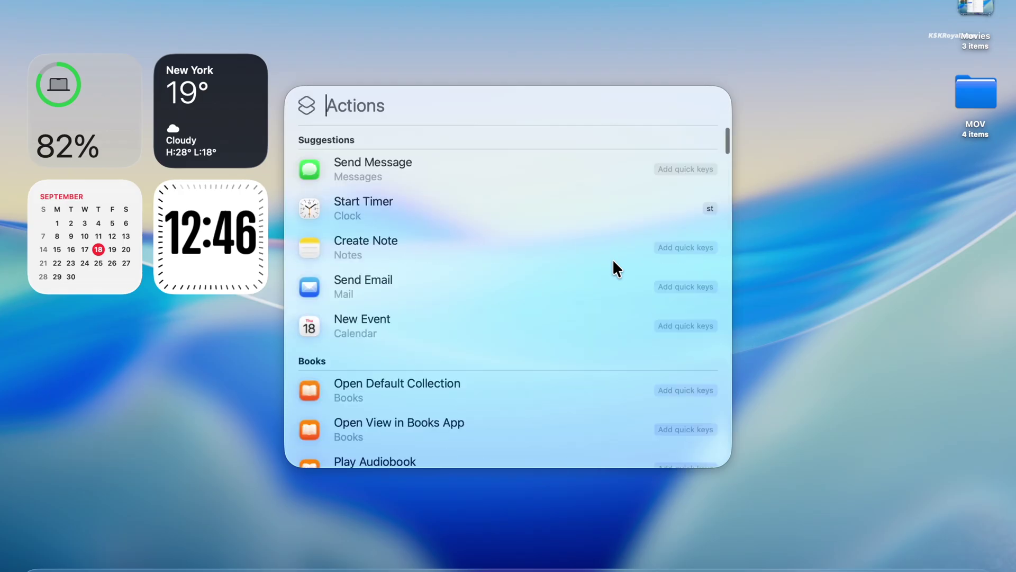
{"action": "scroll", "coordinate": [612, 259], "scroll_direction": "down", "scroll_amount": 3}
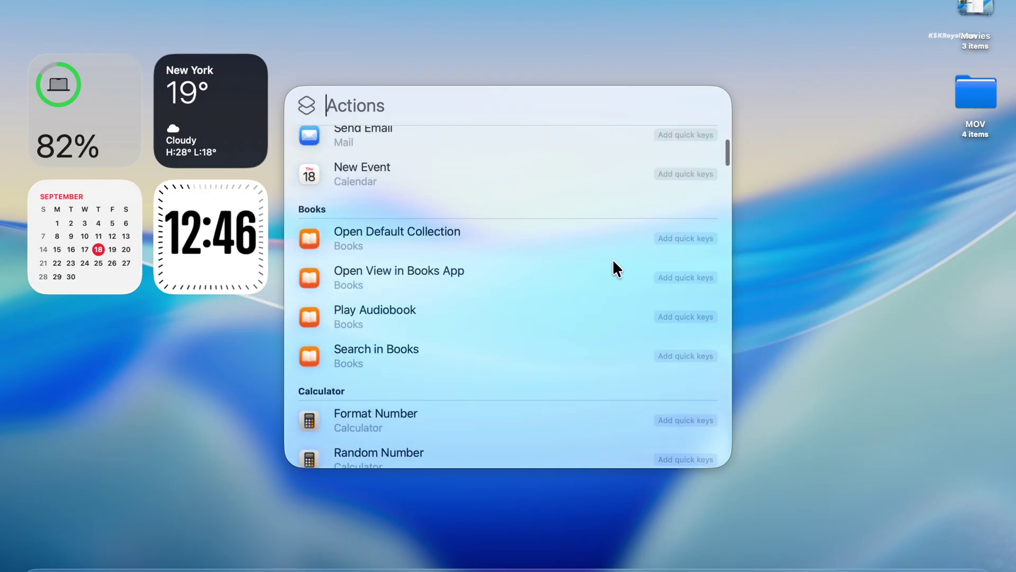
{"action": "scroll", "coordinate": [612, 259], "scroll_direction": "up", "scroll_amount": 3}
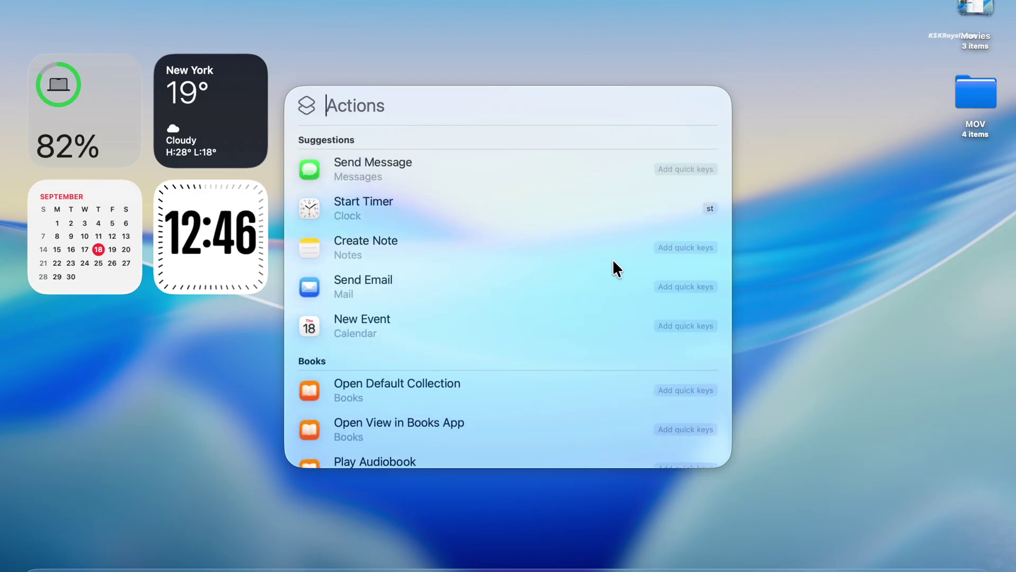
{"action": "scroll", "coordinate": [612, 258], "scroll_direction": "down", "scroll_amount": 3}
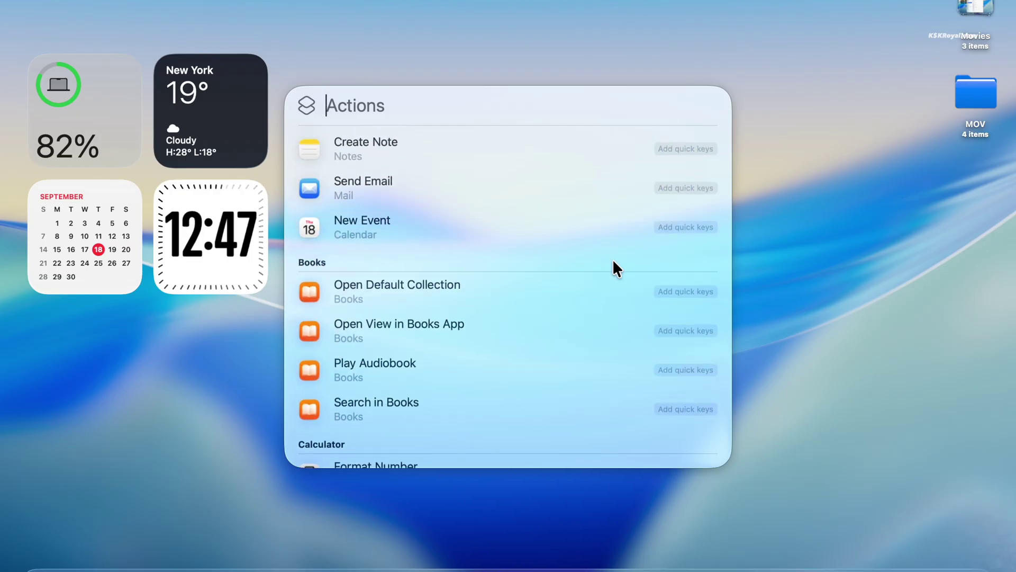
{"action": "key", "text": "super+4"}
{"action": "scroll", "coordinate": [612, 259], "scroll_direction": "down", "scroll_amount": 3}
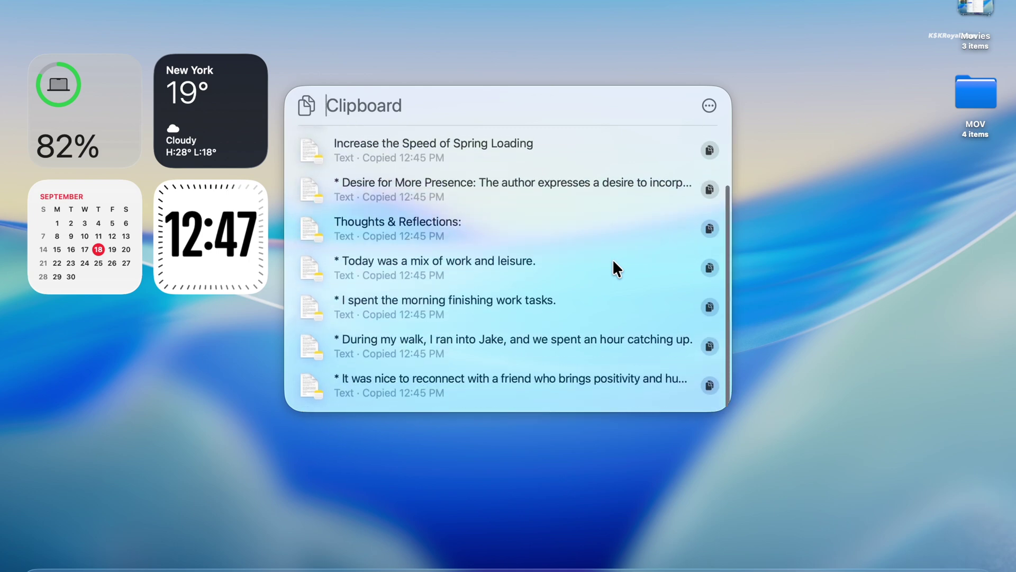
{"action": "scroll", "coordinate": [612, 259], "scroll_direction": "up", "scroll_amount": 3}
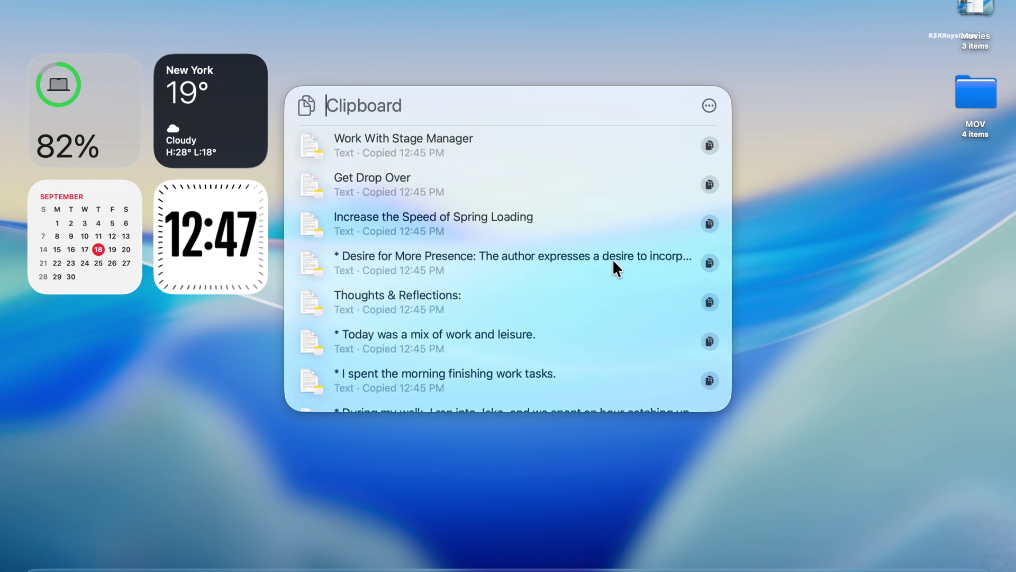
{"action": "key", "text": "Escape"}
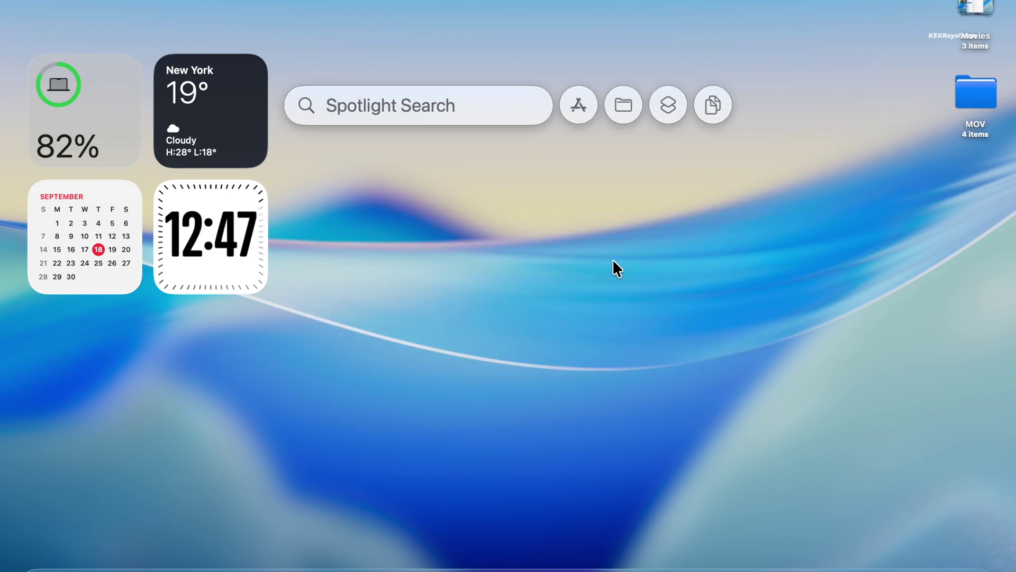
Launch Visual Studio Code from the Apps library, then bring the Applications browser back with F4
{"action": "left_click", "coordinate": [582, 104]}
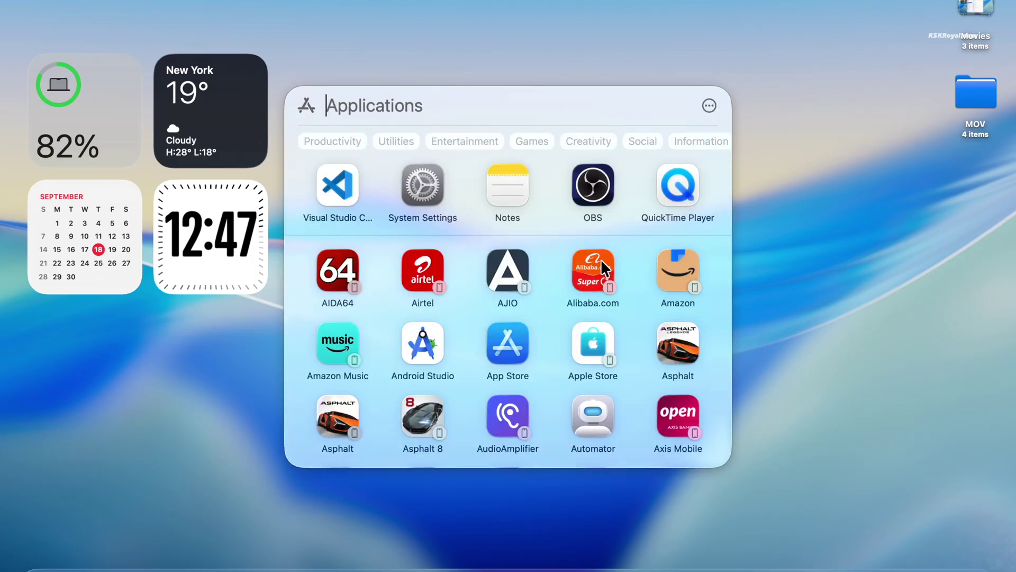
{"action": "key", "text": "Escape"}
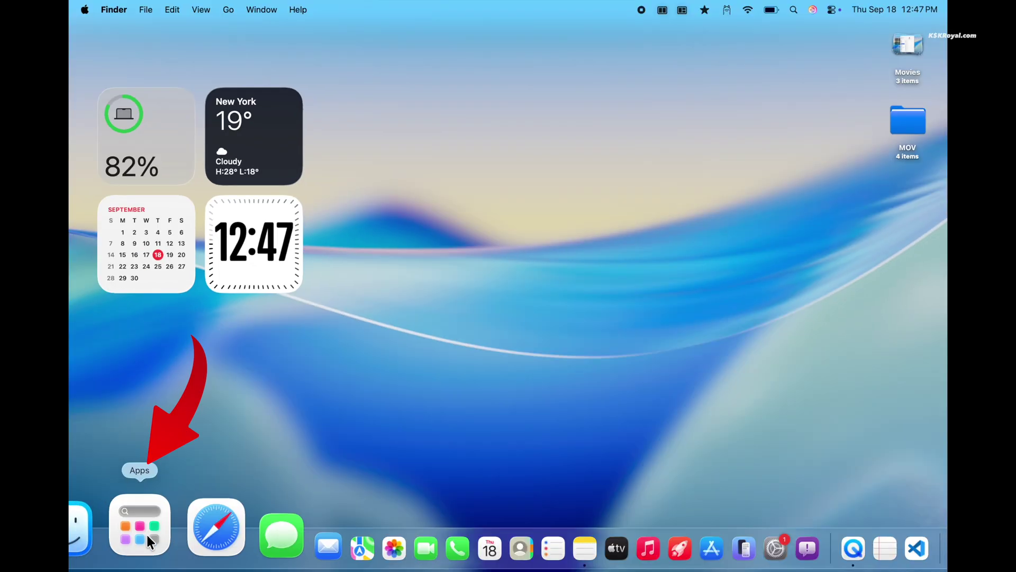
{"action": "left_click", "coordinate": [146, 532]}
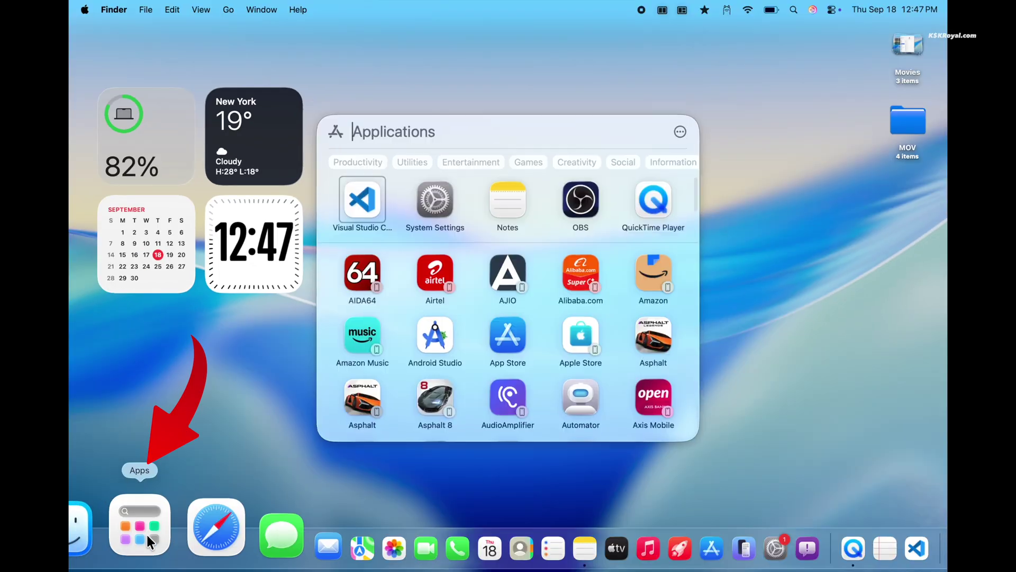
{"action": "left_click", "coordinate": [363, 201]}
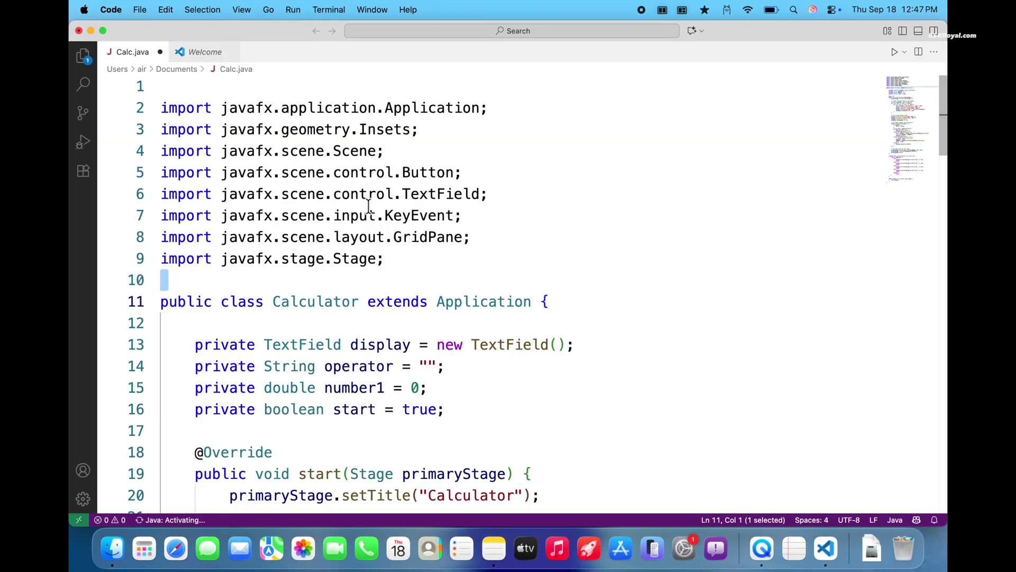
{"action": "key", "text": "F4"}
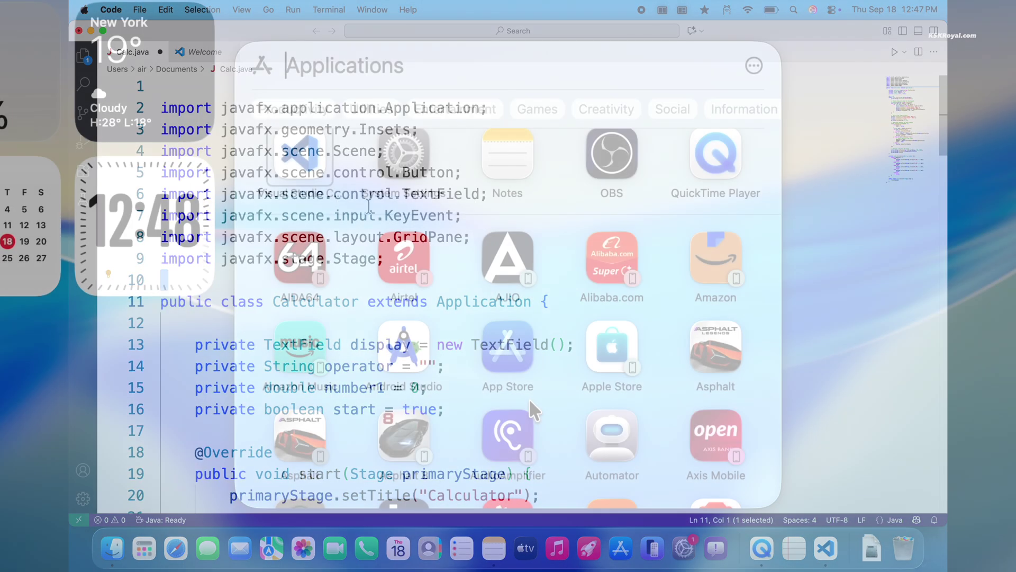
{"action": "scroll", "coordinate": [529, 401], "scroll_direction": "down", "scroll_amount": 5}
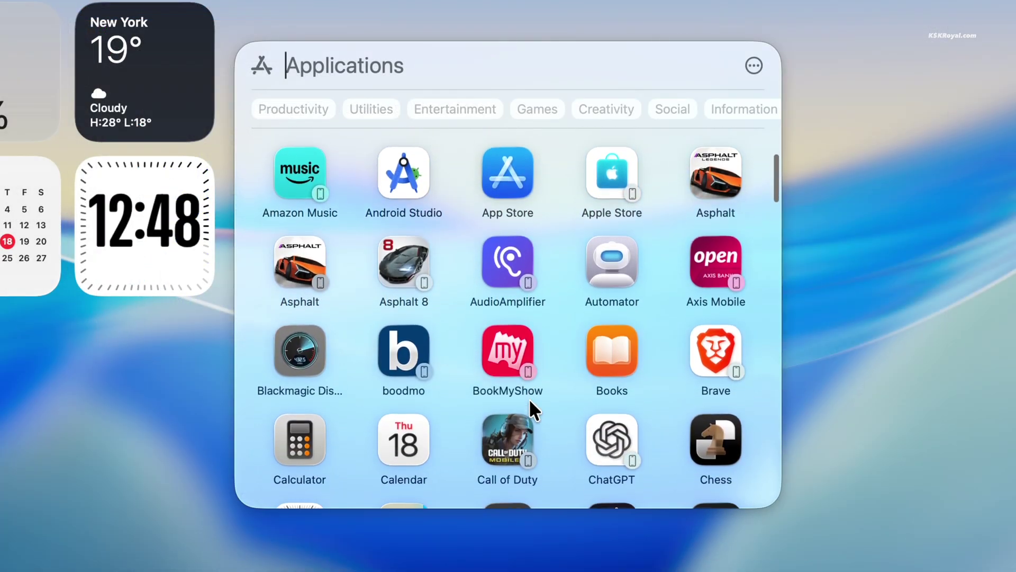
Open the iPhone's Apple Store app via iPhone Mirroring and scroll its Products page to iPhone 17 Pro
{"action": "left_click", "coordinate": [621, 172]}
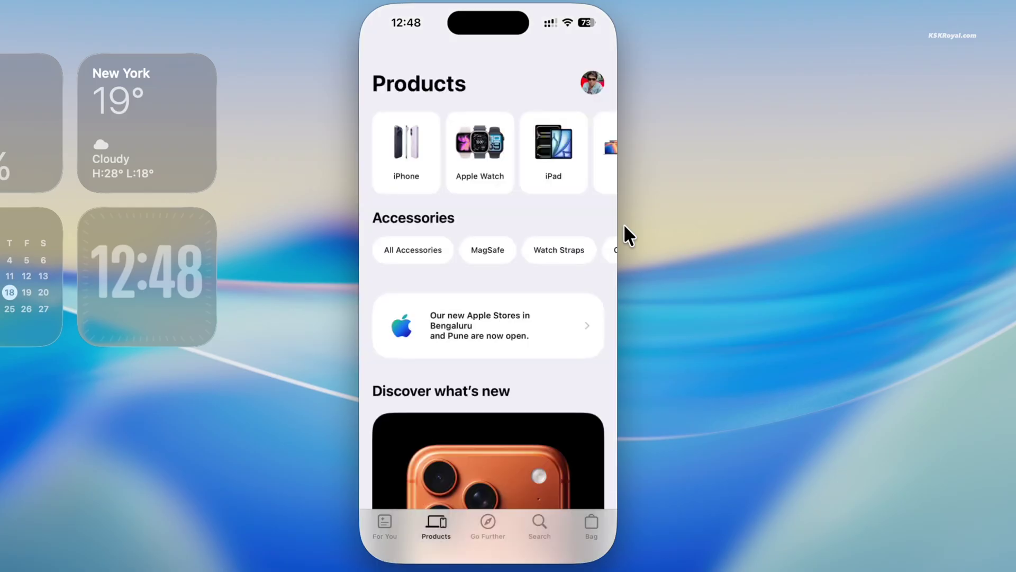
{"action": "scroll", "coordinate": [534, 300], "scroll_direction": "down", "scroll_amount": 5}
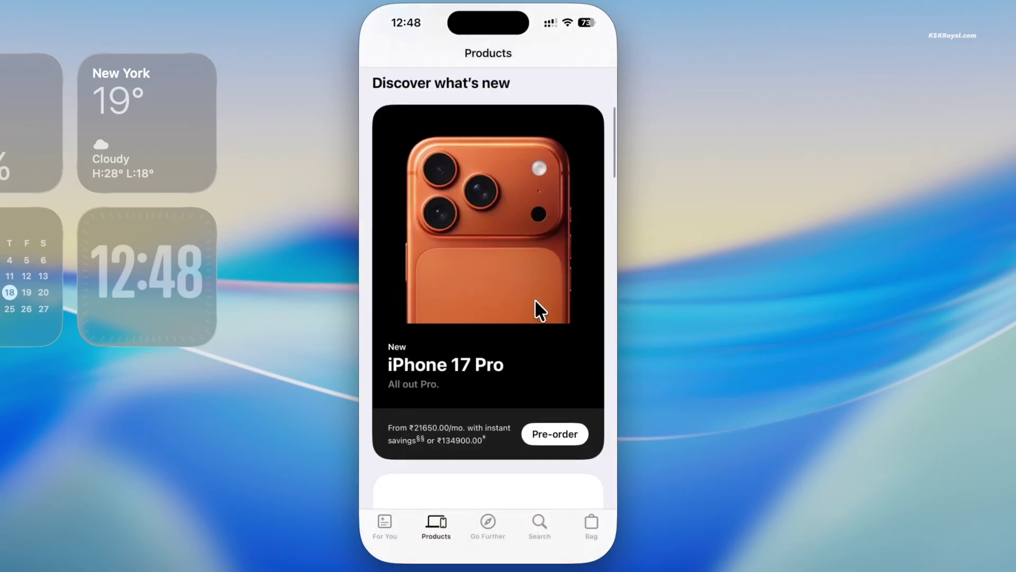
{"action": "scroll", "coordinate": [534, 299], "scroll_direction": "up", "scroll_amount": 3}
{"action": "scroll", "coordinate": [534, 299], "scroll_direction": "up", "scroll_amount": 3}
{"action": "scroll", "coordinate": [535, 299], "scroll_direction": "down", "scroll_amount": 4}
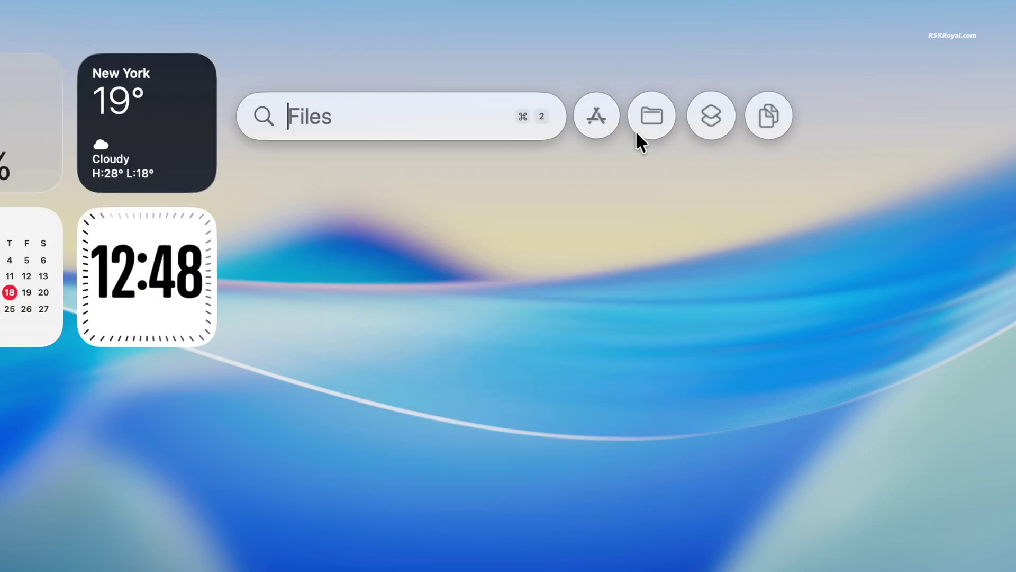
Run Spotlight's Start Timer action with 30 minutes and start the countdown
{"action": "left_click", "coordinate": [711, 123]}
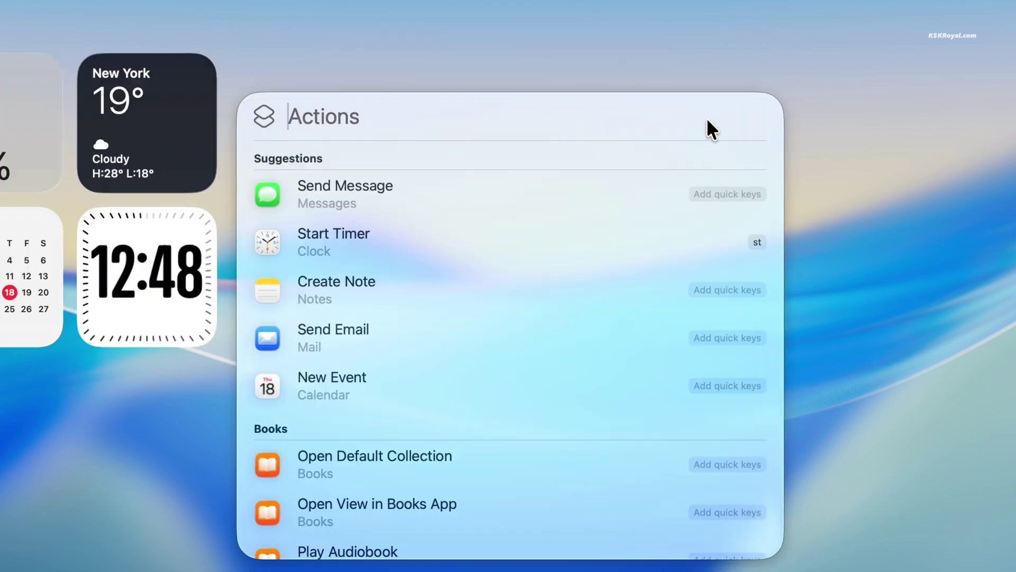
{"action": "key", "text": "Down"}
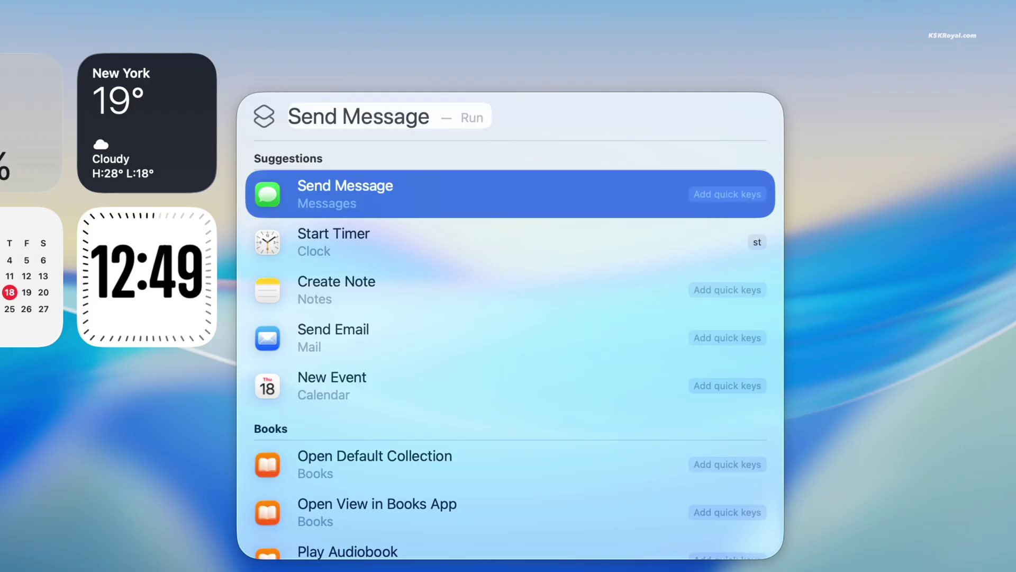
{"action": "key", "text": "Down"}
{"action": "key", "text": "Return"}
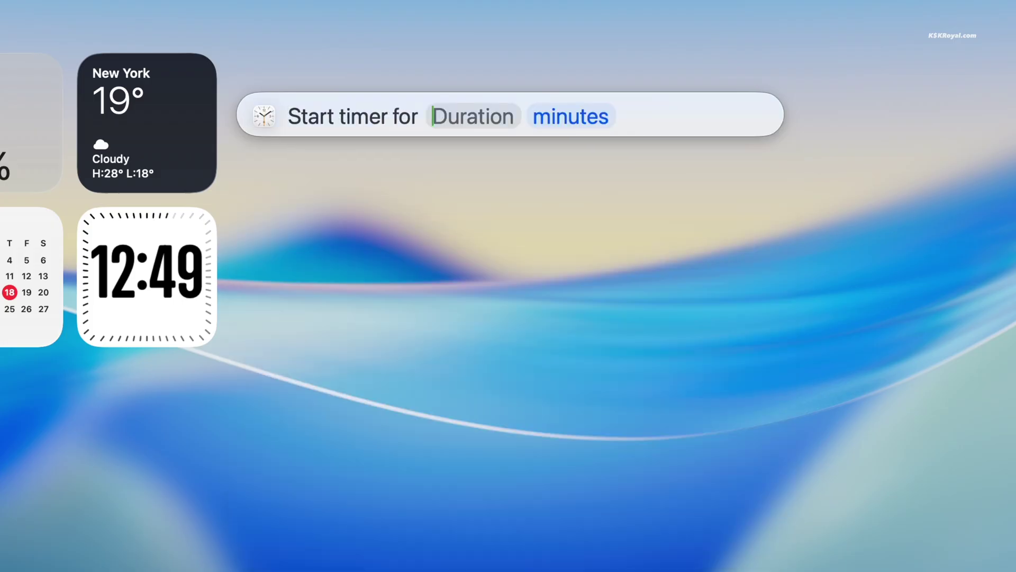
{"action": "type", "text": "30"}
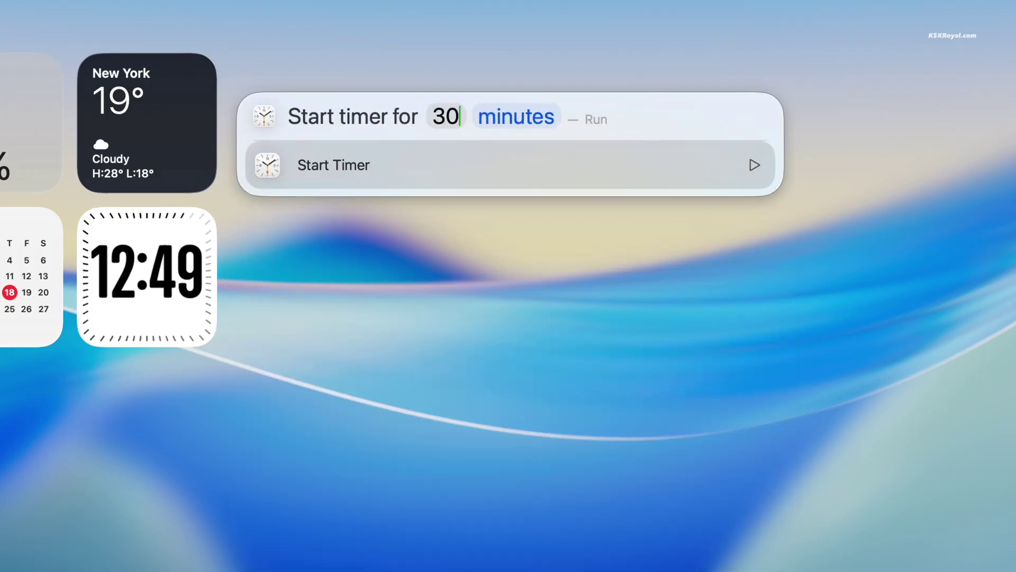
{"action": "left_click", "coordinate": [754, 166]}
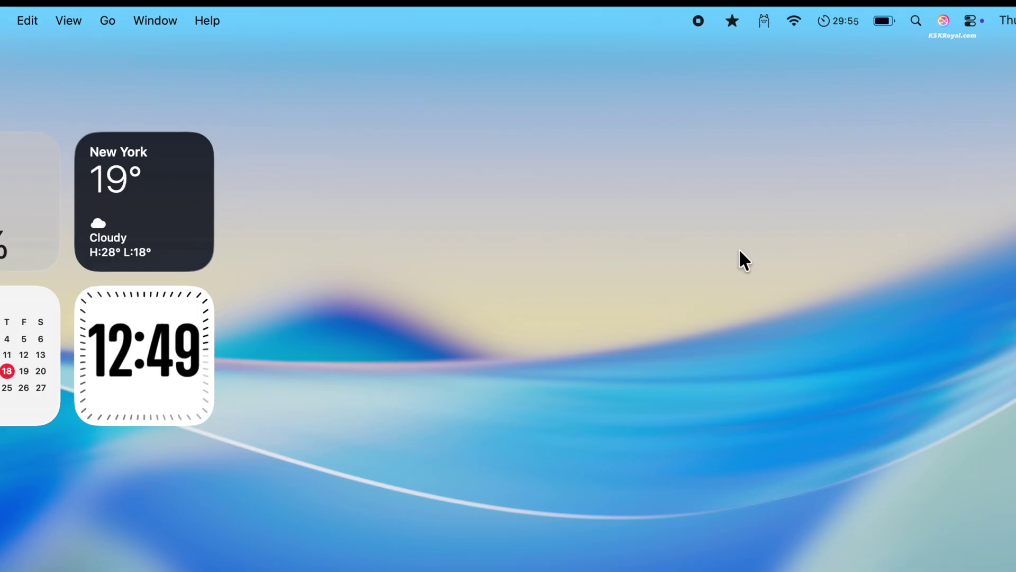
Bring up Spotlight's Actions list and scroll to the email-sending action
{"action": "key", "text": "super+space"}
{"action": "key", "text": "super+3"}
{"action": "scroll", "coordinate": [568, 382], "scroll_direction": "down", "scroll_amount": 1}
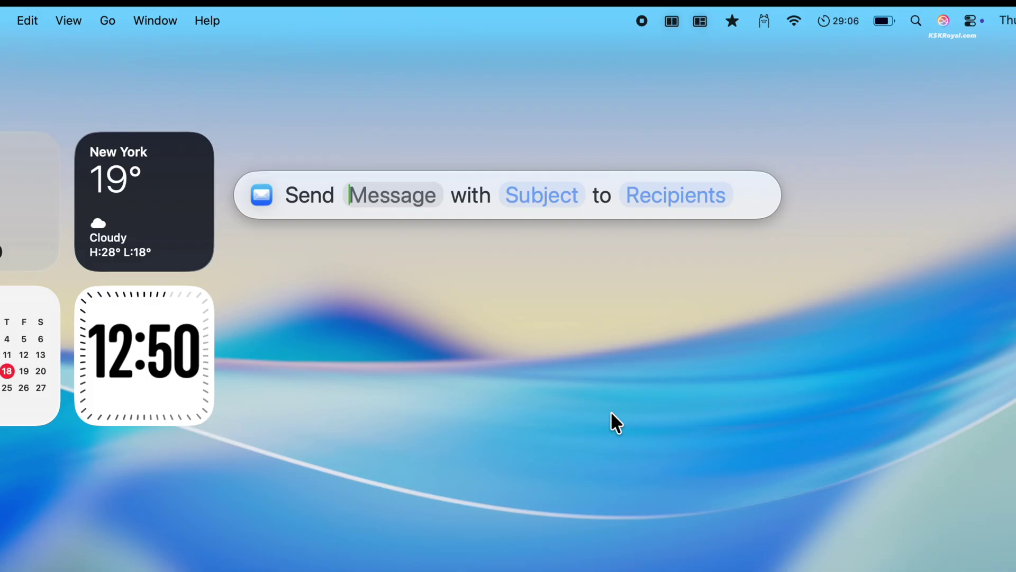
Send an email about app actions with subject 'Testing MacOS Tahoe Feature Called APP Actions' to the contact
{"action": "type", "text": "This is simple Email "}
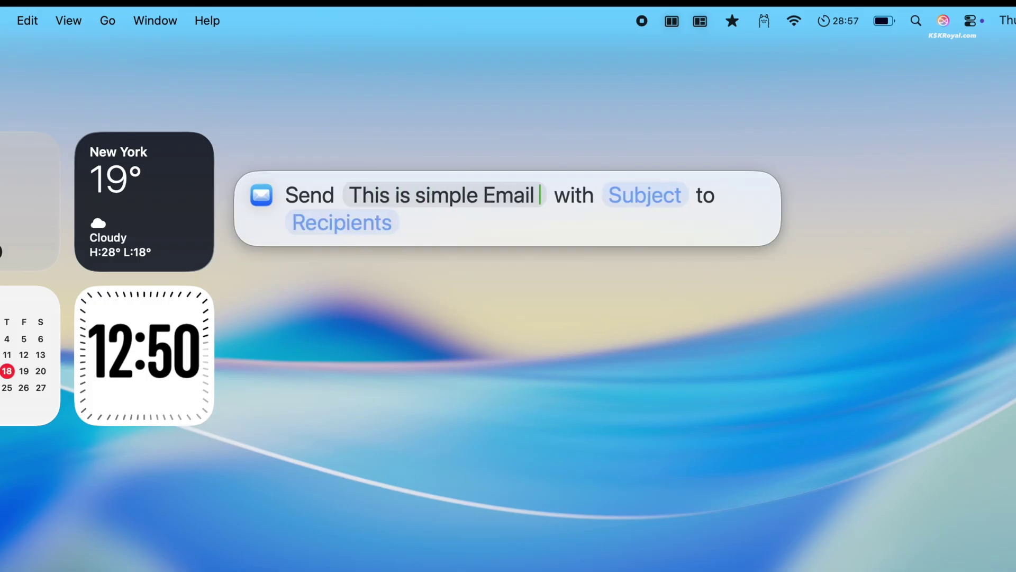
{"action": "type", "text": "Sending throuhg the app actions in macOS Tahoe"}
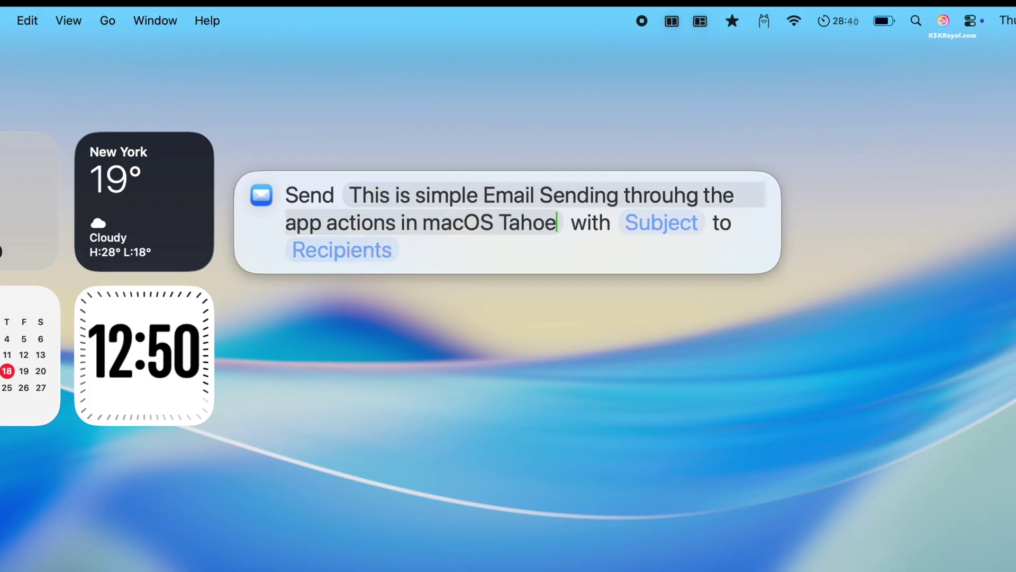
{"action": "key", "text": "Tab"}
{"action": "type", "text": "Testing Mac"}
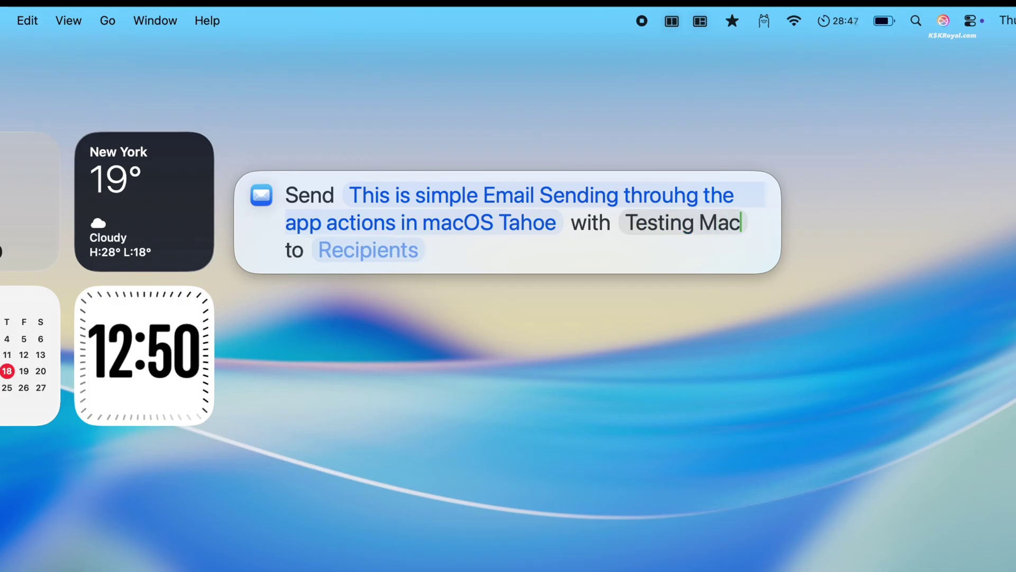
{"action": "type", "text": "OS Tahoe Featur"}
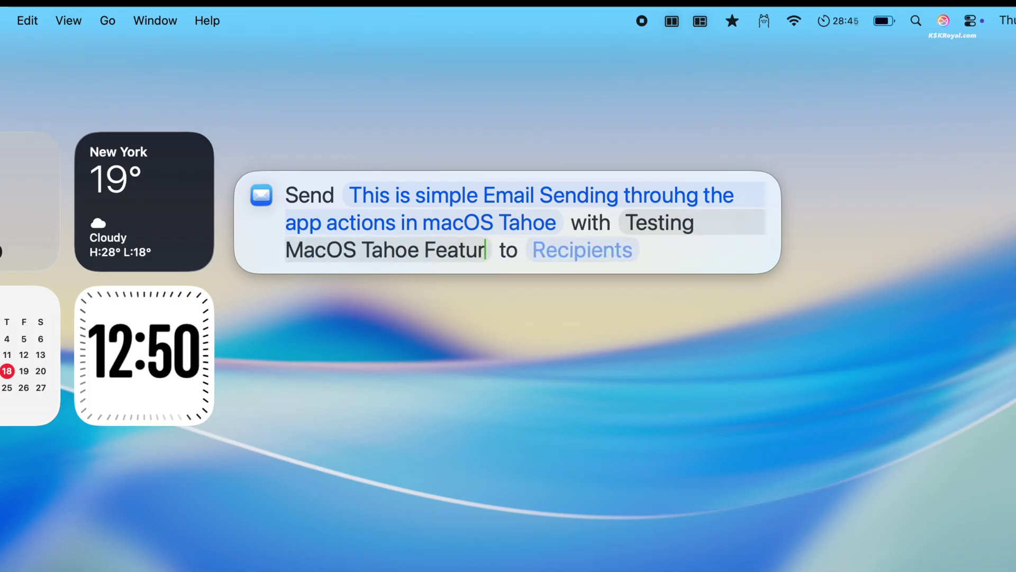
{"action": "type", "text": "e Called APP"}
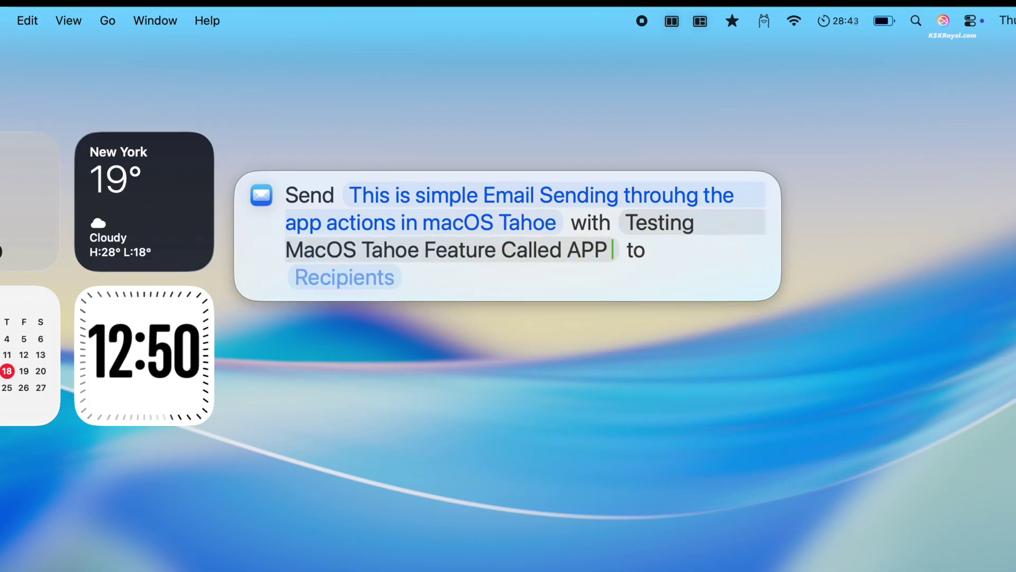
{"action": "type", "text": " Actions"}
{"action": "key", "text": "Tab"}
{"action": "type", "text": "SpaisidKi"}
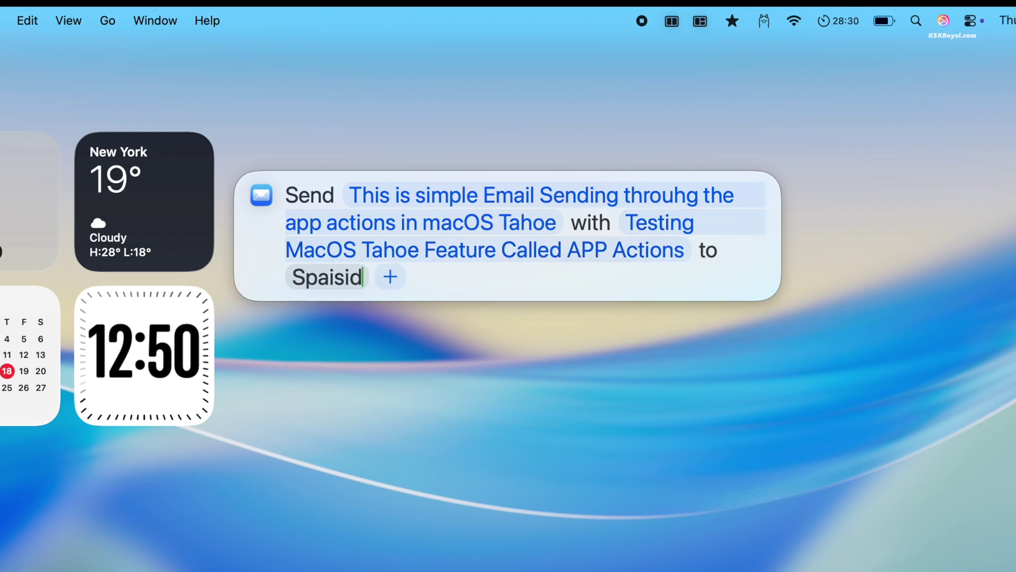
{"action": "key", "text": "BackSpace"}
{"action": "key", "text": "BackSpace"}
{"action": "key", "text": "BackSpace"}
{"action": "type", "text": "kid"}
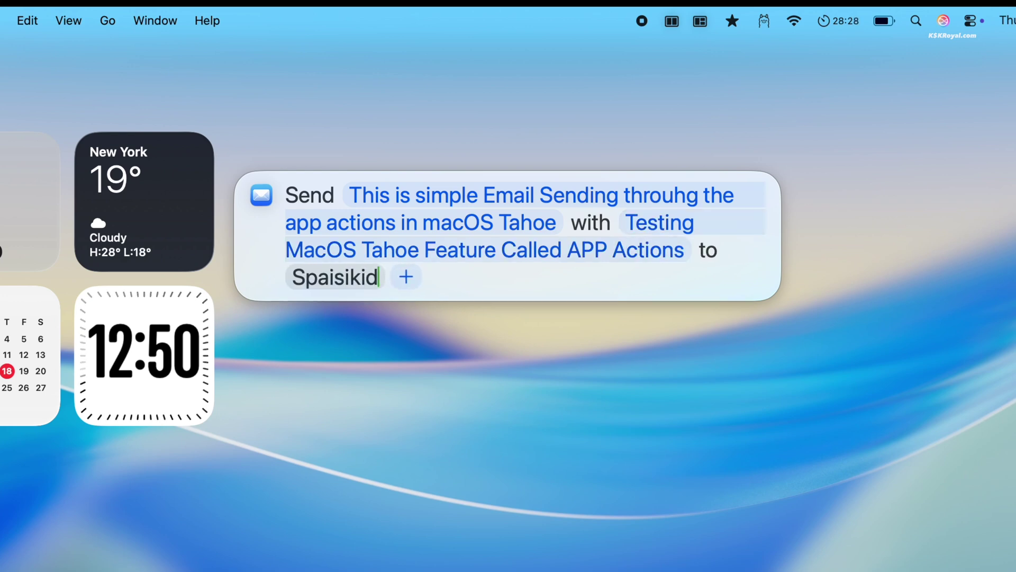
{"action": "key", "text": "Return"}
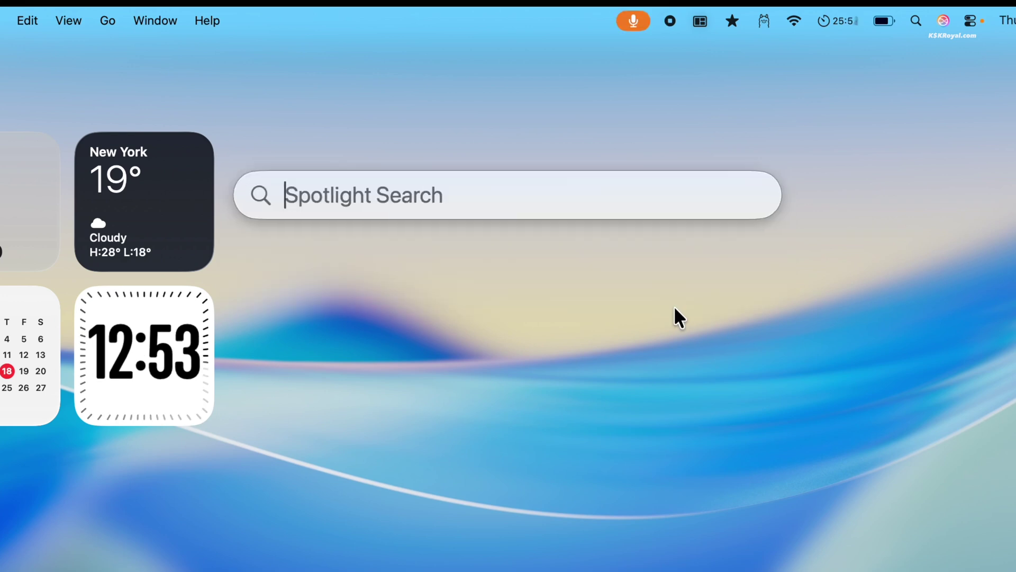
Recopy the Work With Stage Manager clipboard entry and paste it into Spotlight's search field
{"action": "key", "text": "super+4"}
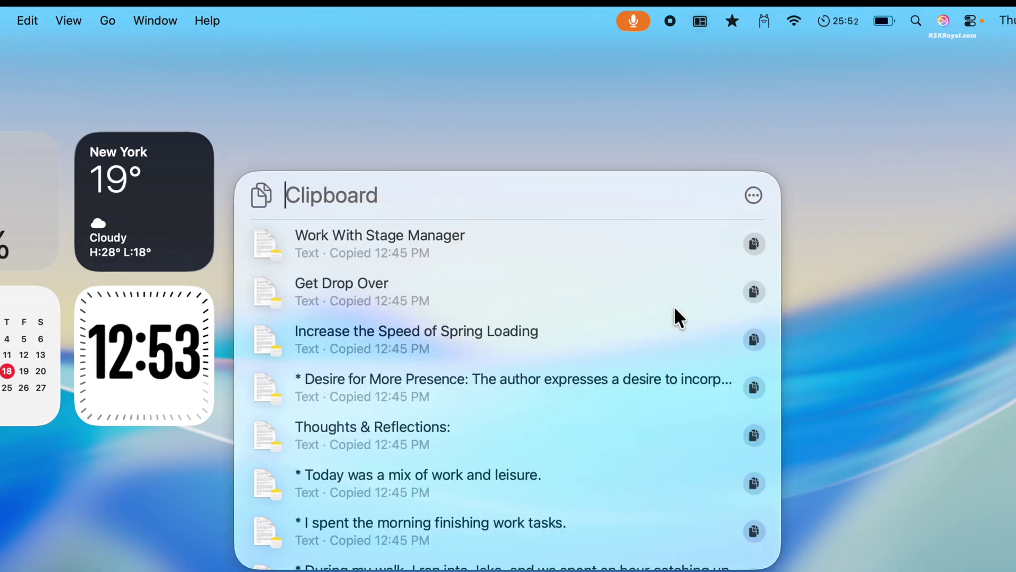
{"action": "scroll", "coordinate": [674, 306], "scroll_direction": "down", "scroll_amount": 4}
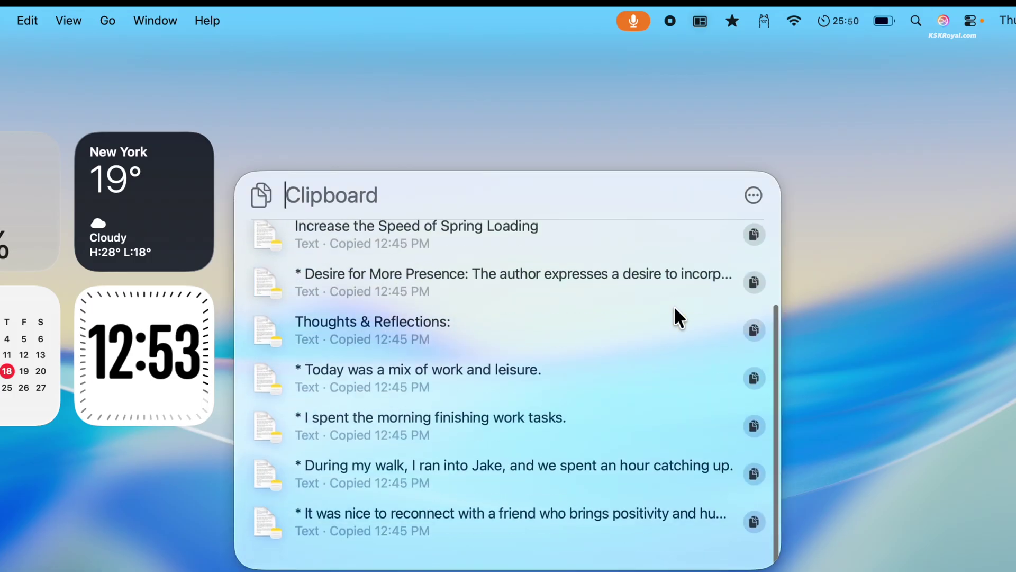
{"action": "scroll", "coordinate": [674, 306], "scroll_direction": "up", "scroll_amount": 4}
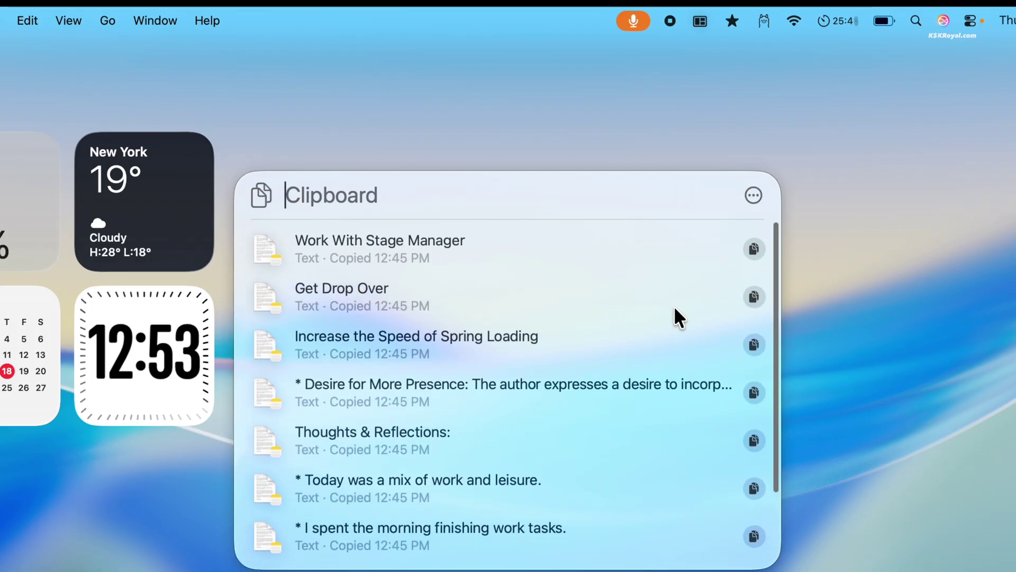
{"action": "left_click", "coordinate": [752, 244]}
{"action": "scroll", "coordinate": [751, 245], "scroll_direction": "down", "scroll_amount": 1}
{"action": "key", "text": "super+v"}
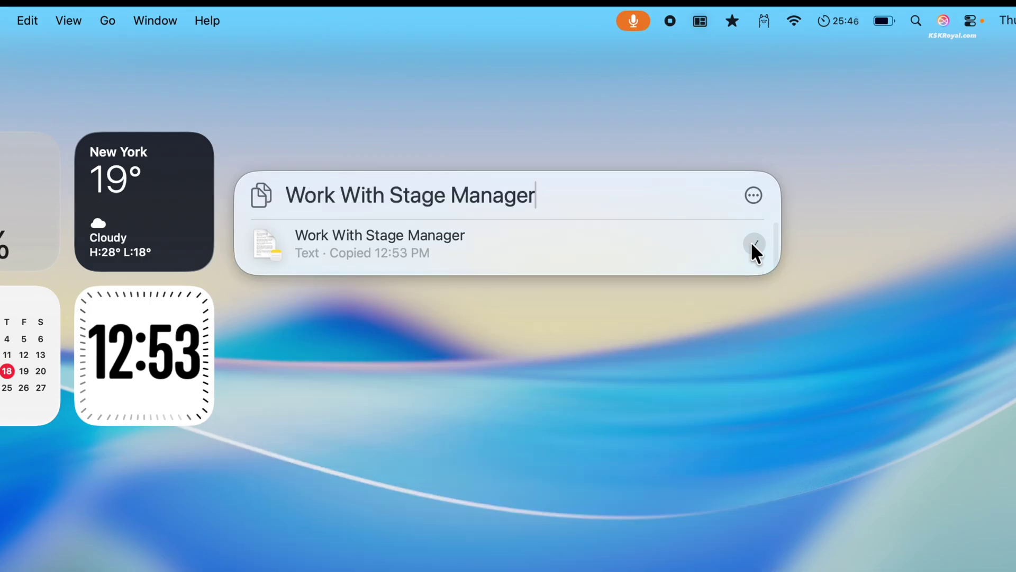
{"action": "key", "text": "BackSpace"}
{"action": "key", "text": "BackSpace"}
{"action": "key", "text": "BackSpace"}
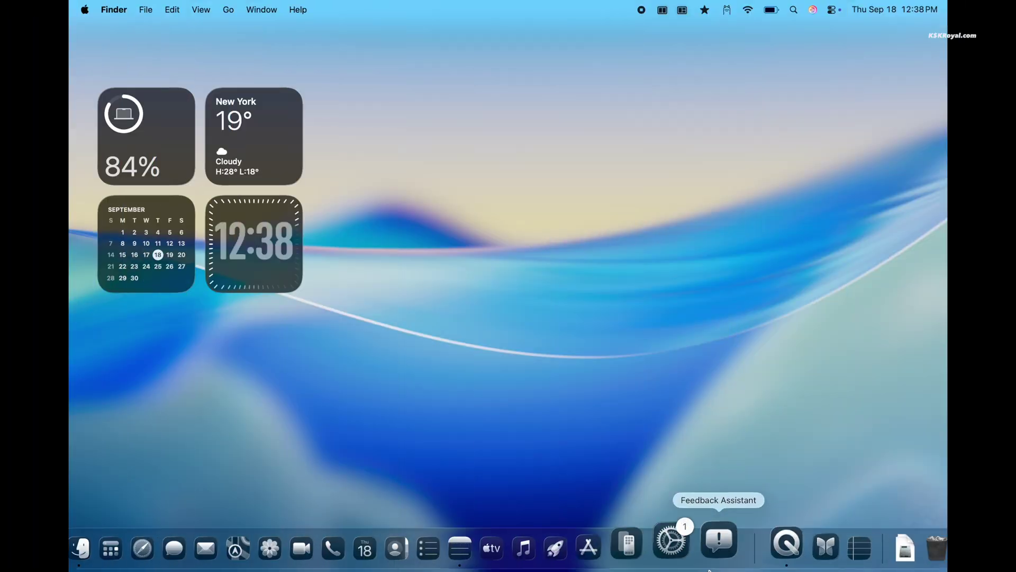
Open Appearance settings and try orange, yellow and green theme colours
{"action": "left_click", "coordinate": [694, 535]}
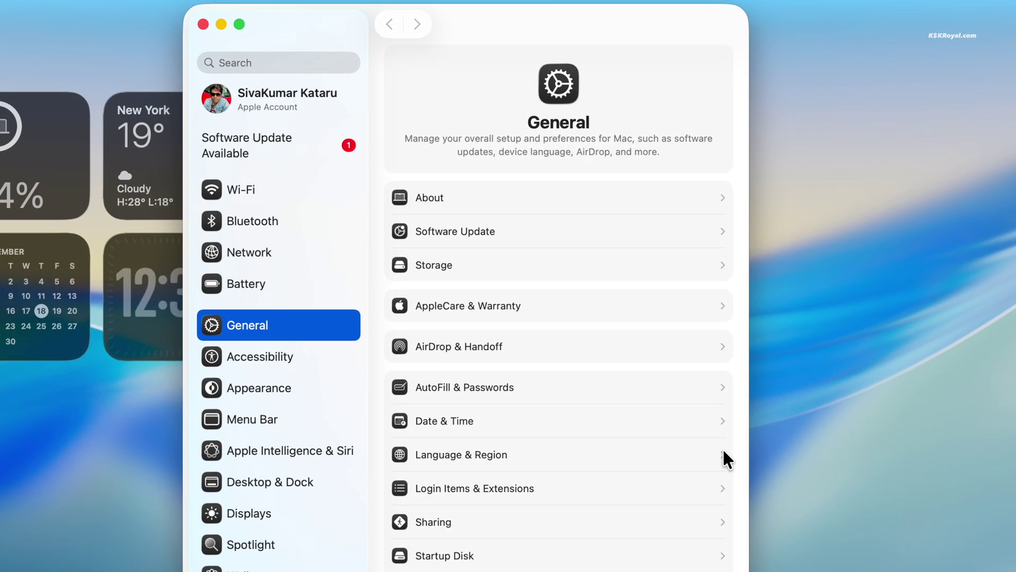
{"action": "left_click", "coordinate": [301, 386]}
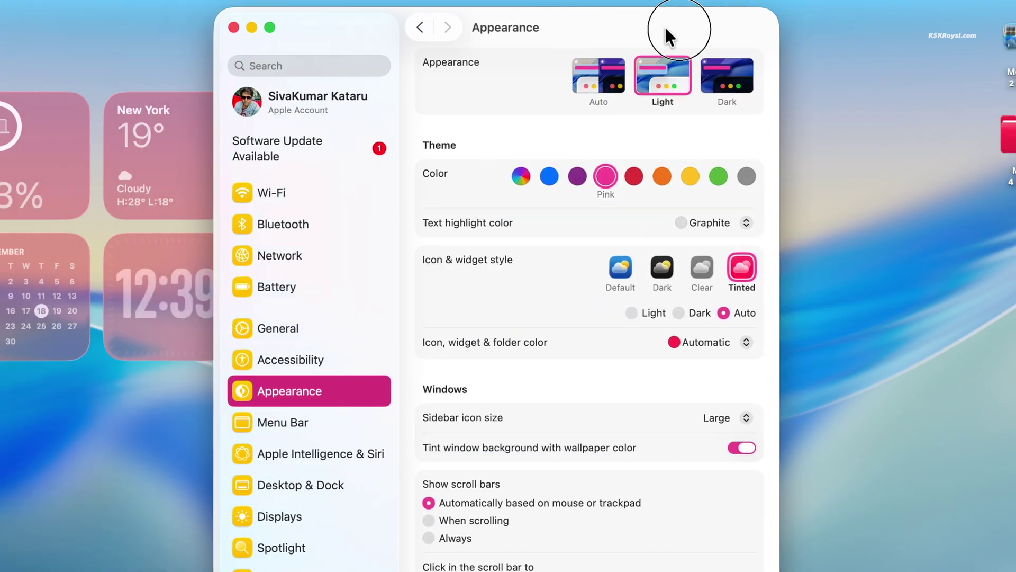
{"action": "left_click_drag", "start_coordinate": [665, 25], "coordinate": [777, 30]}
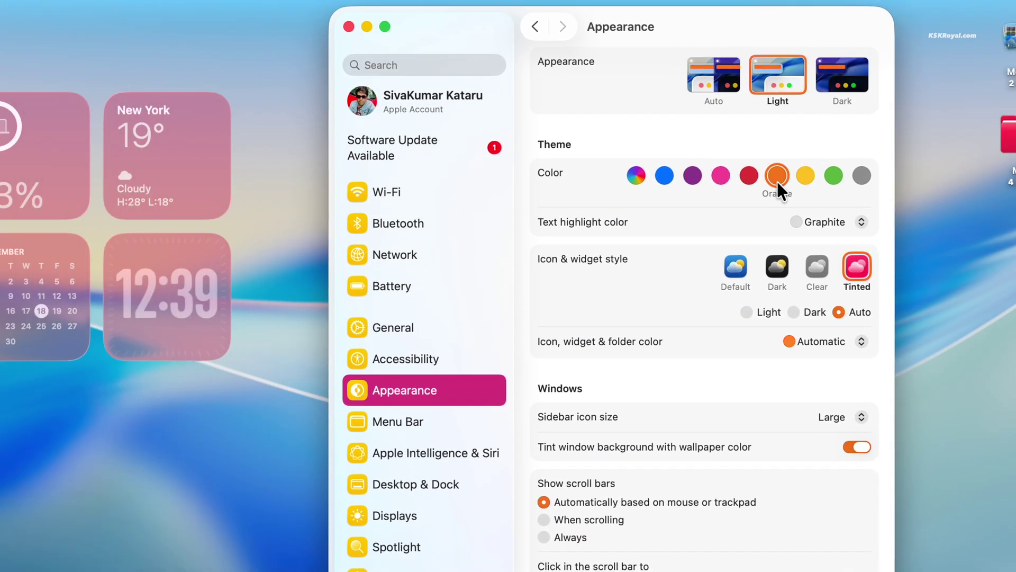
{"action": "left_click", "coordinate": [777, 177]}
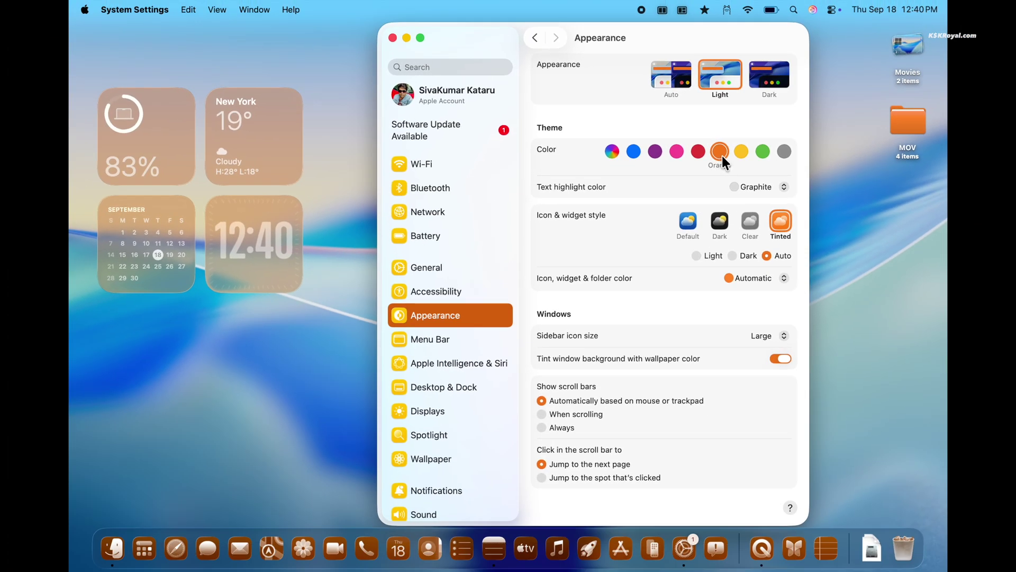
{"action": "left_click", "coordinate": [805, 175]}
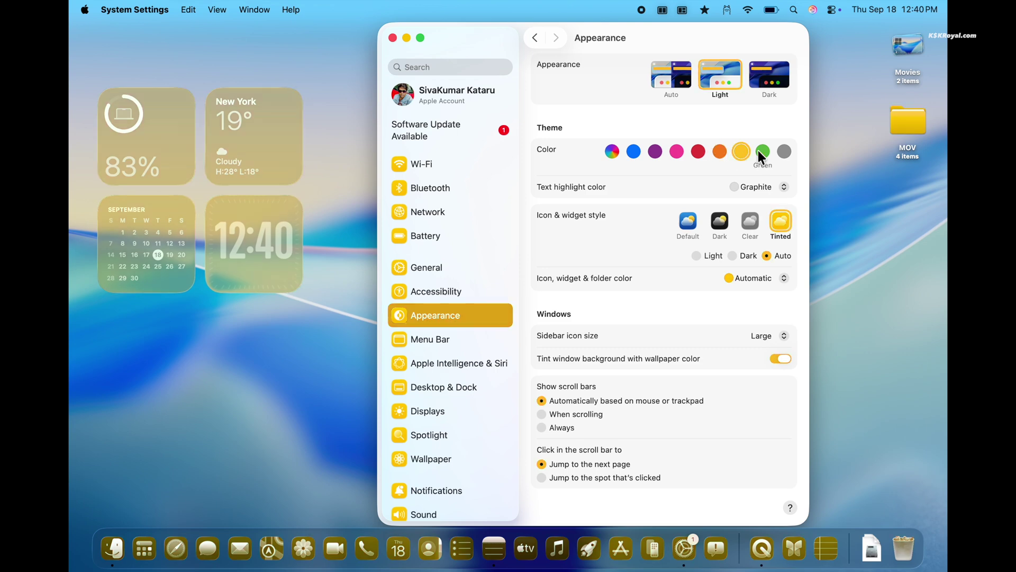
{"action": "left_click", "coordinate": [762, 150]}
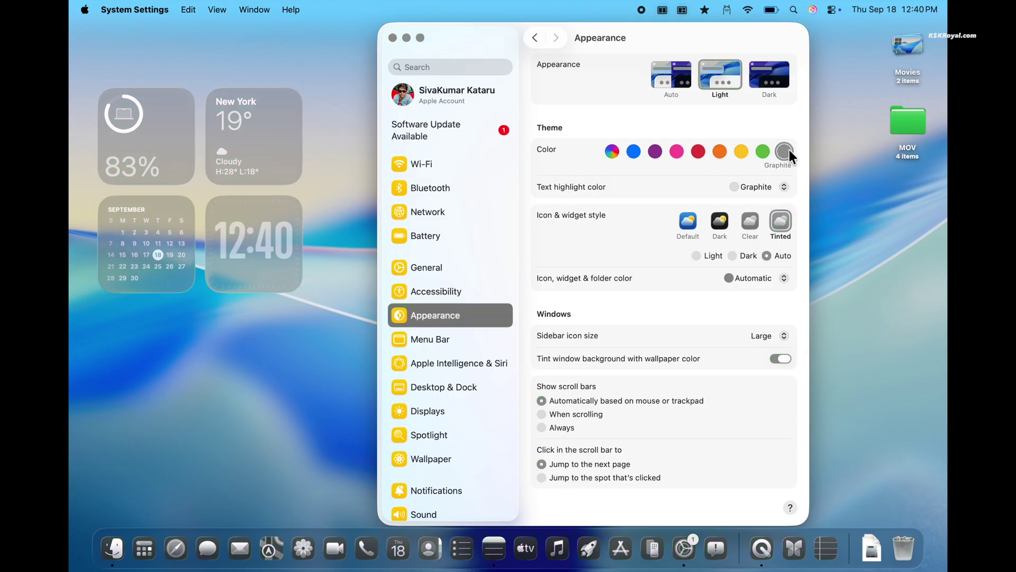
Check Control Center's tint, then cycle theme colours through orange, red and yellow, ending on green
{"action": "left_click", "coordinate": [829, 10]}
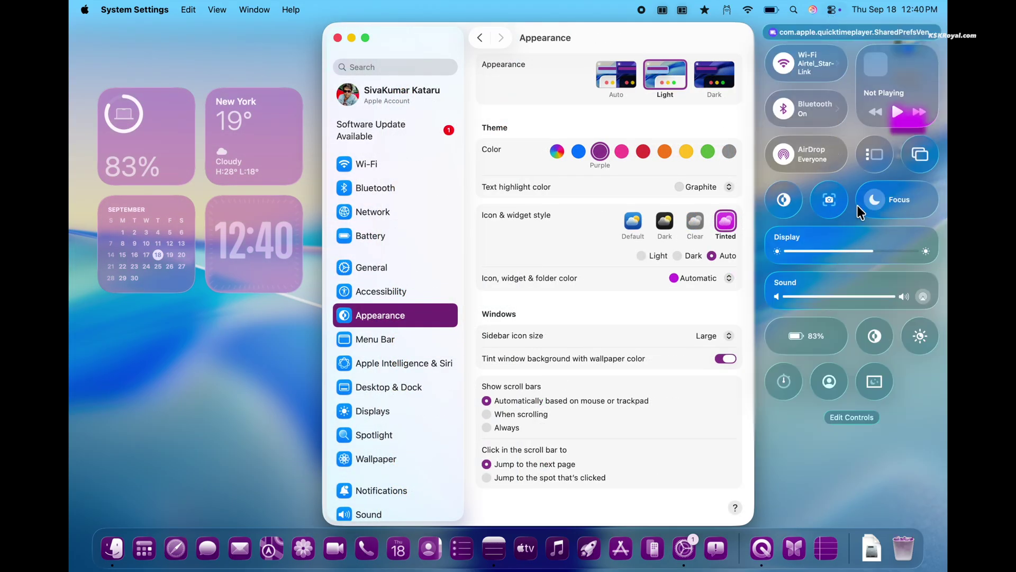
{"action": "left_click", "coordinate": [641, 181]}
{"action": "left_click", "coordinate": [708, 152]}
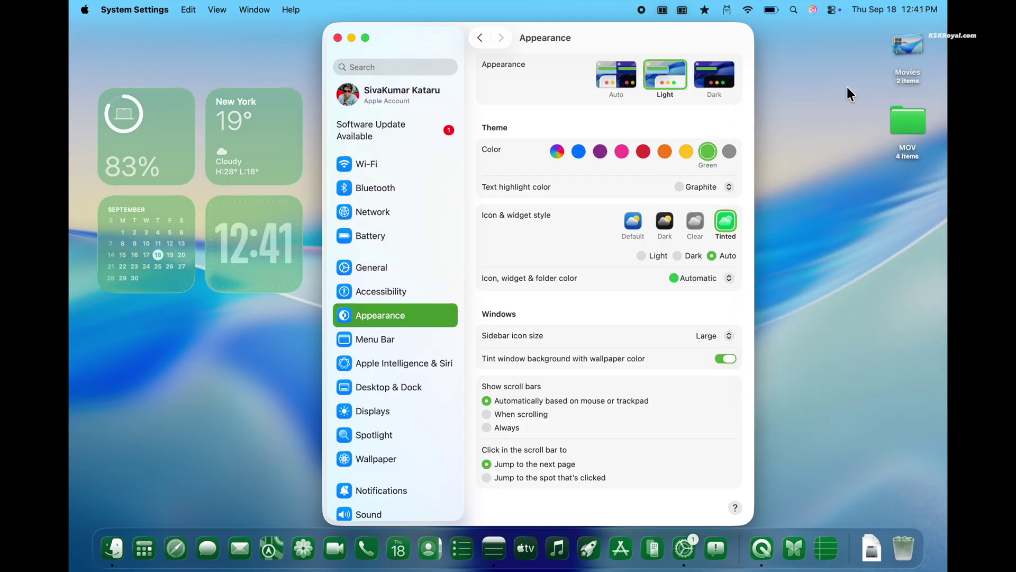
{"action": "left_click", "coordinate": [833, 10]}
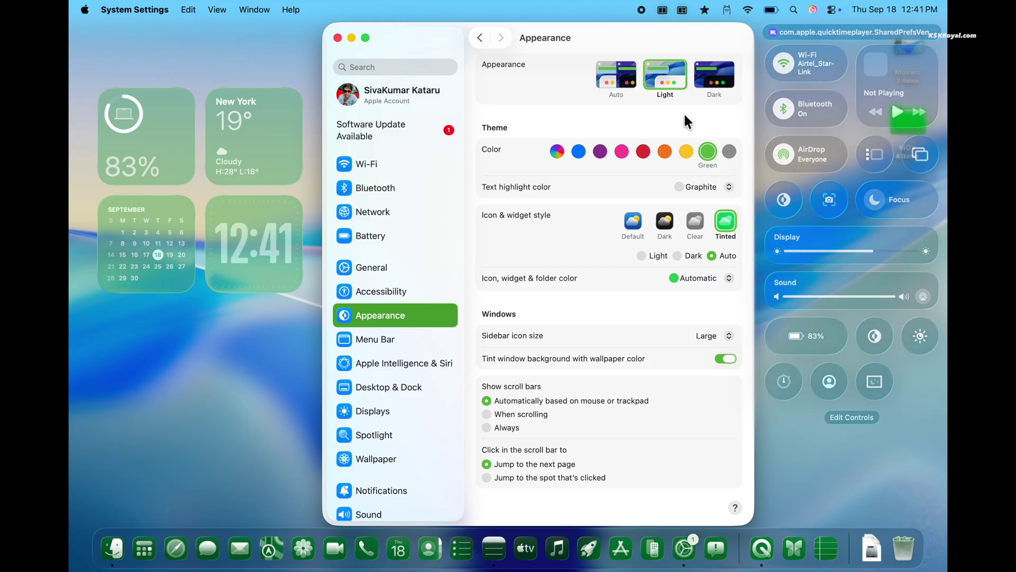
{"action": "left_click", "coordinate": [684, 113]}
{"action": "left_click", "coordinate": [665, 152]}
{"action": "left_click", "coordinate": [422, 153]}
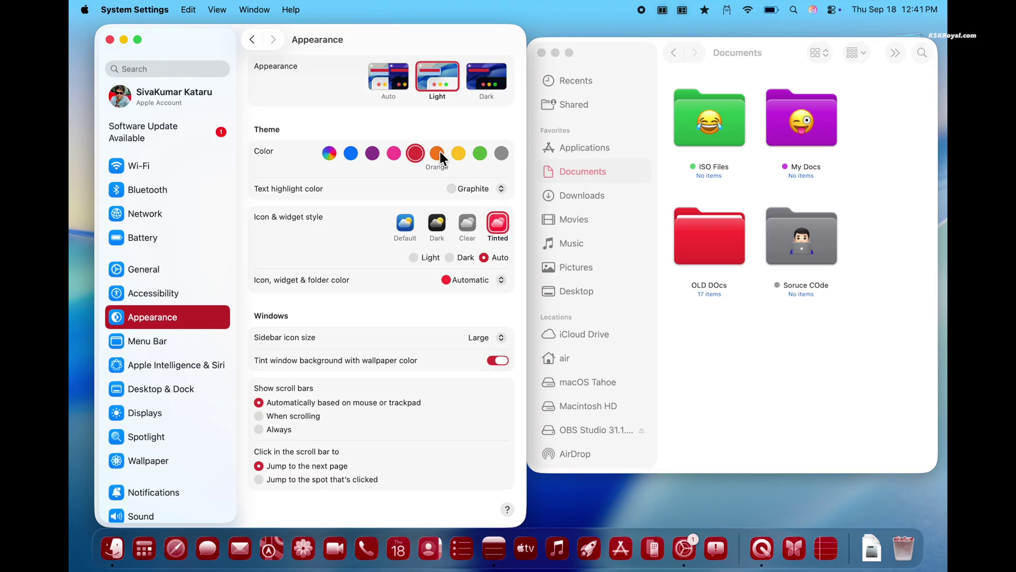
{"action": "left_click", "coordinate": [440, 152]}
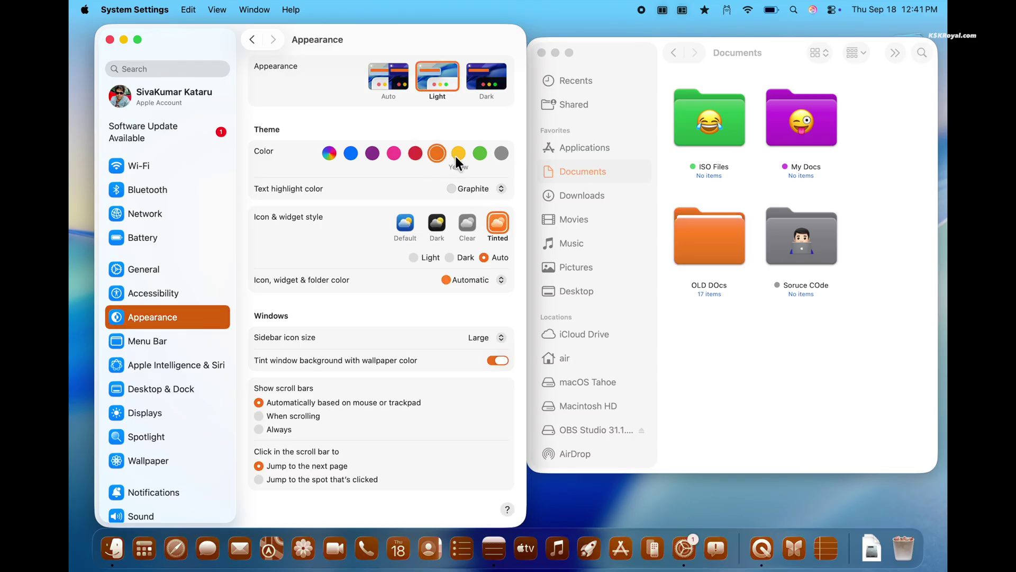
{"action": "left_click", "coordinate": [456, 155]}
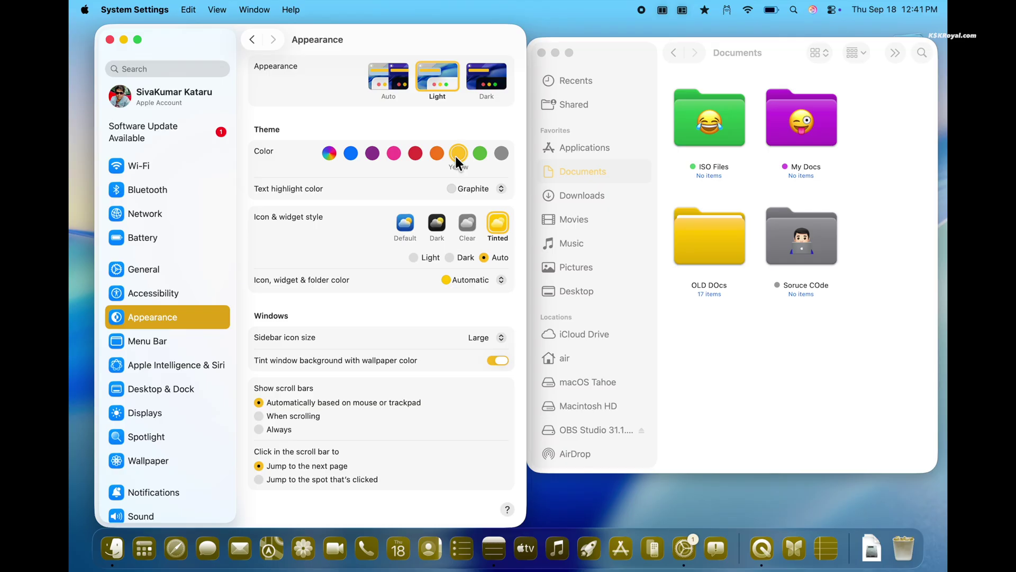
{"action": "left_click", "coordinate": [481, 154]}
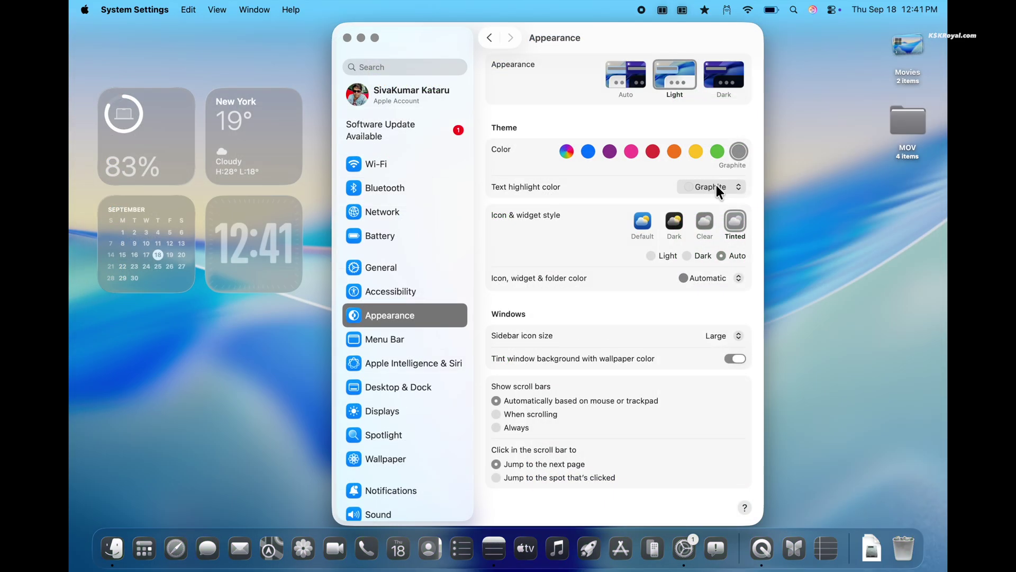
Try pink, then orange text highlight colour, selecting note text to preview each
{"action": "left_click", "coordinate": [714, 186]}
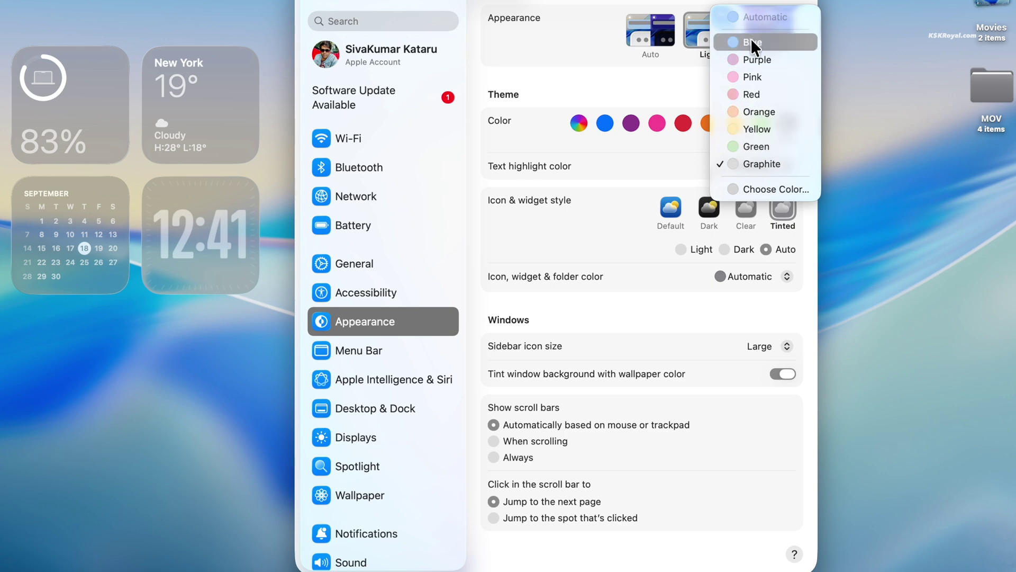
{"action": "left_click", "coordinate": [753, 78]}
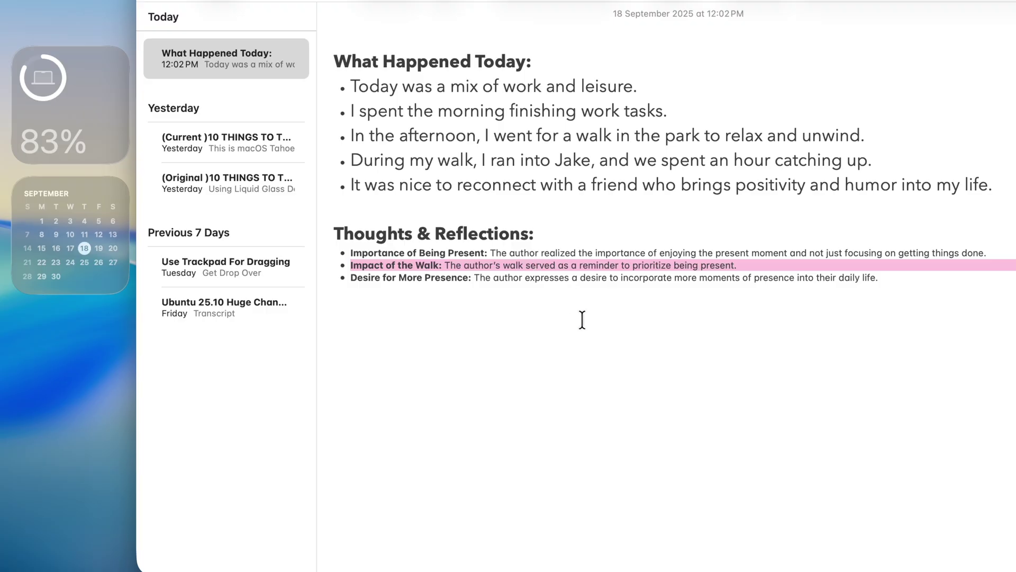
{"action": "left_click_drag", "start_coordinate": [581, 320], "coordinate": [344, 74]}
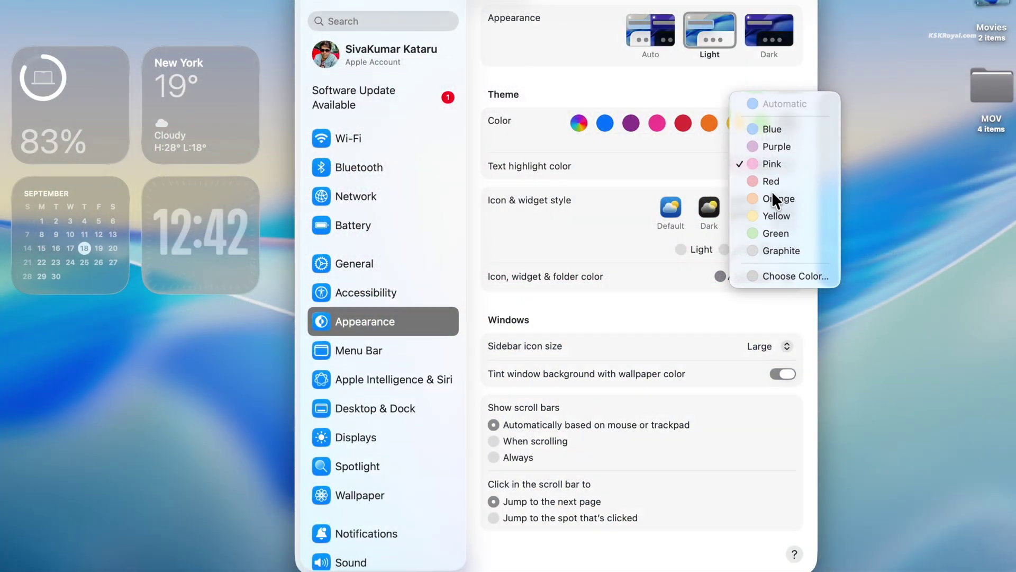
{"action": "left_click", "coordinate": [772, 192]}
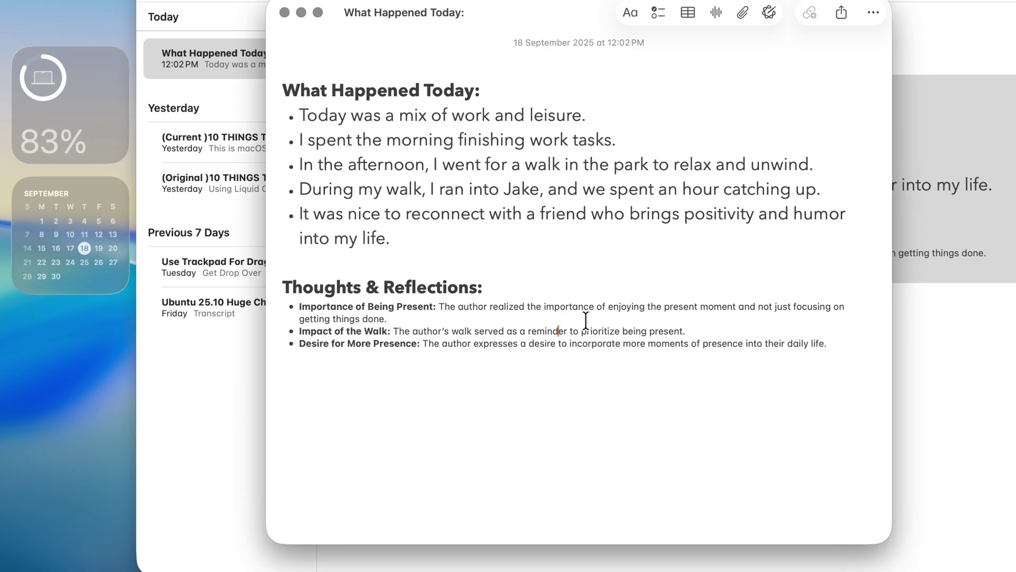
{"action": "left_click_drag", "start_coordinate": [397, 265], "coordinate": [303, 113]}
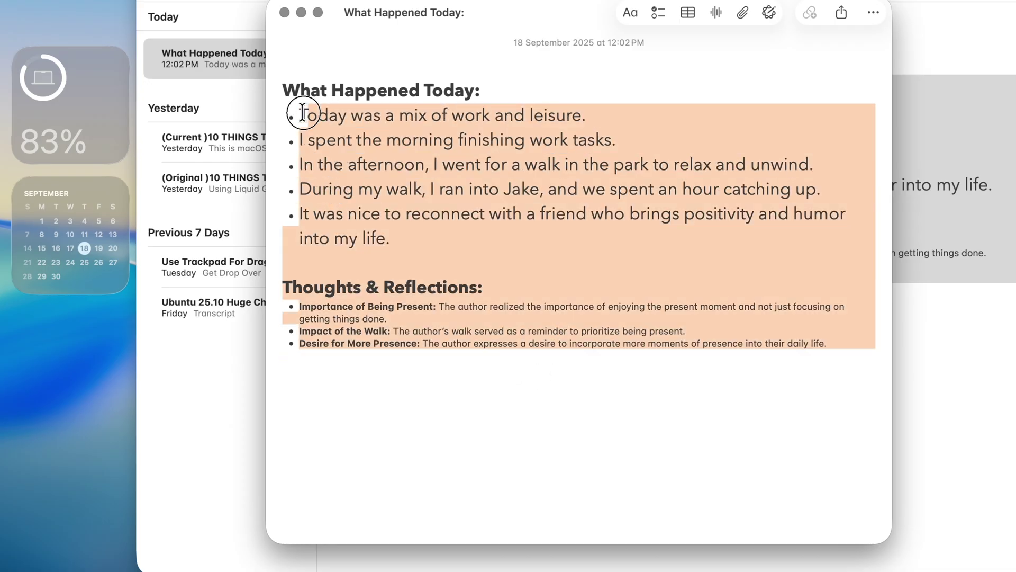
Try Dark and Default icon styles, settle on Clear with Auto, and switch to Dark appearance
{"action": "left_click", "coordinate": [548, 437]}
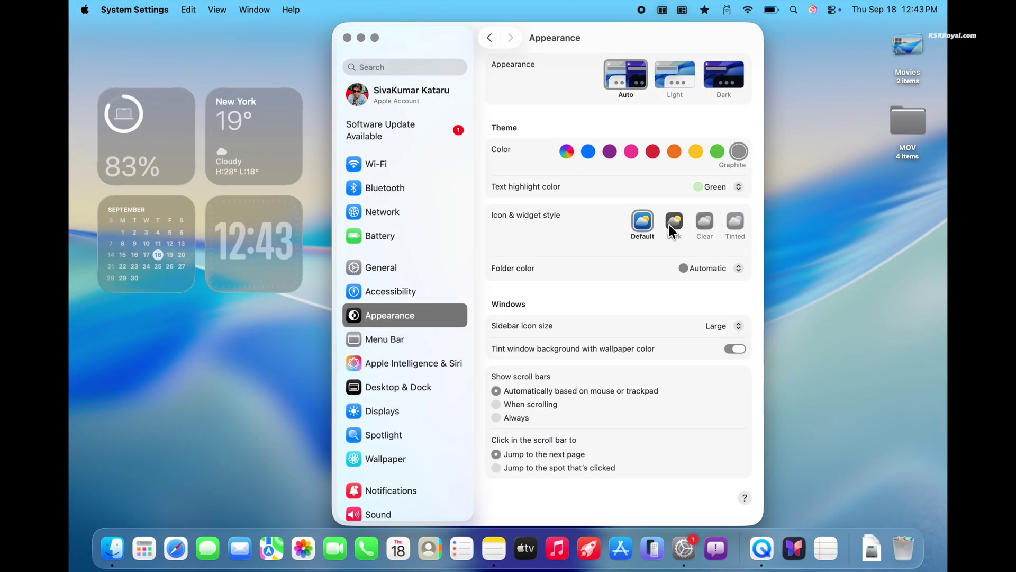
{"action": "left_click", "coordinate": [668, 225]}
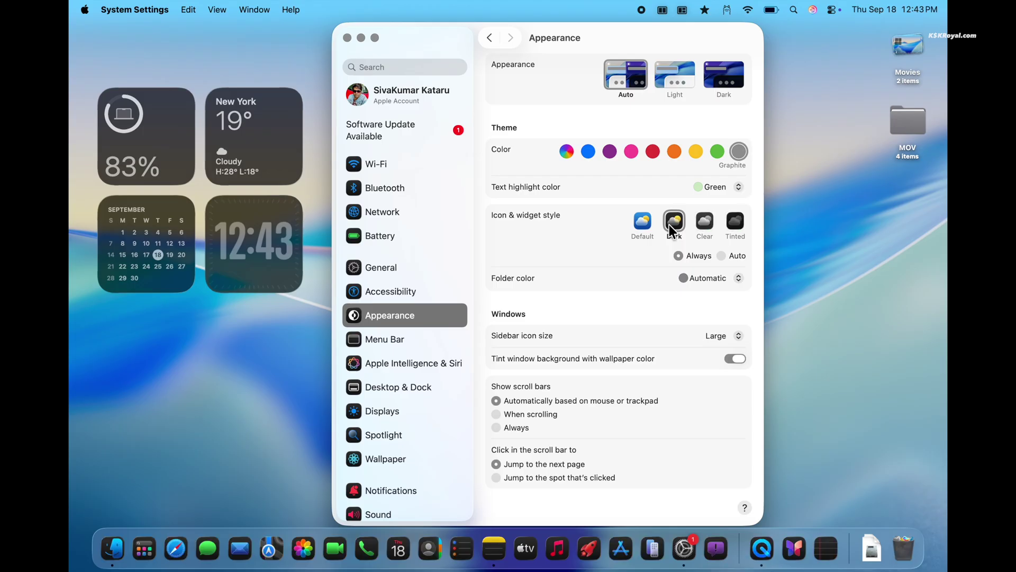
{"action": "left_click", "coordinate": [646, 221]}
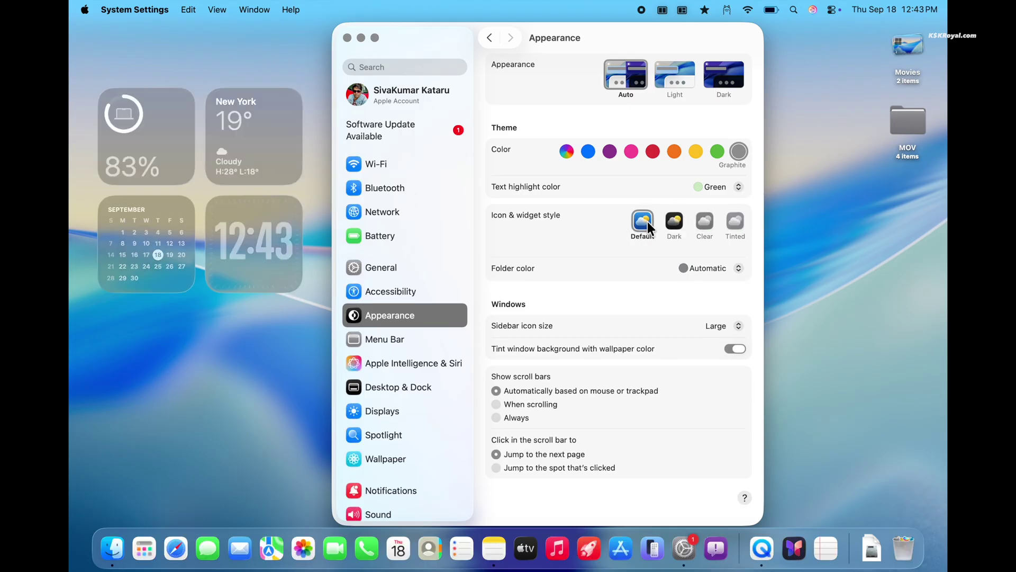
{"action": "left_click", "coordinate": [675, 221]}
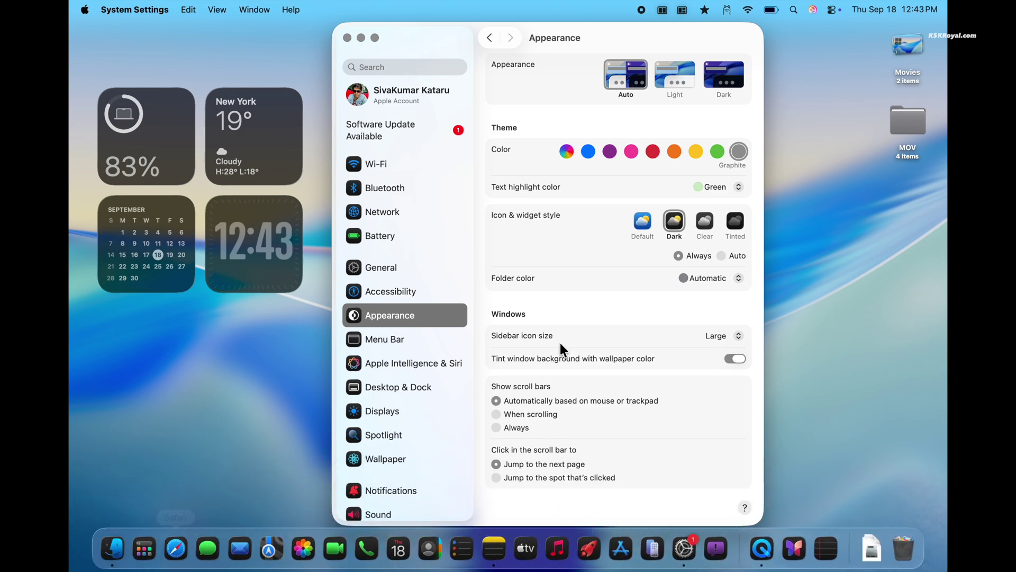
{"action": "left_click", "coordinate": [705, 222]}
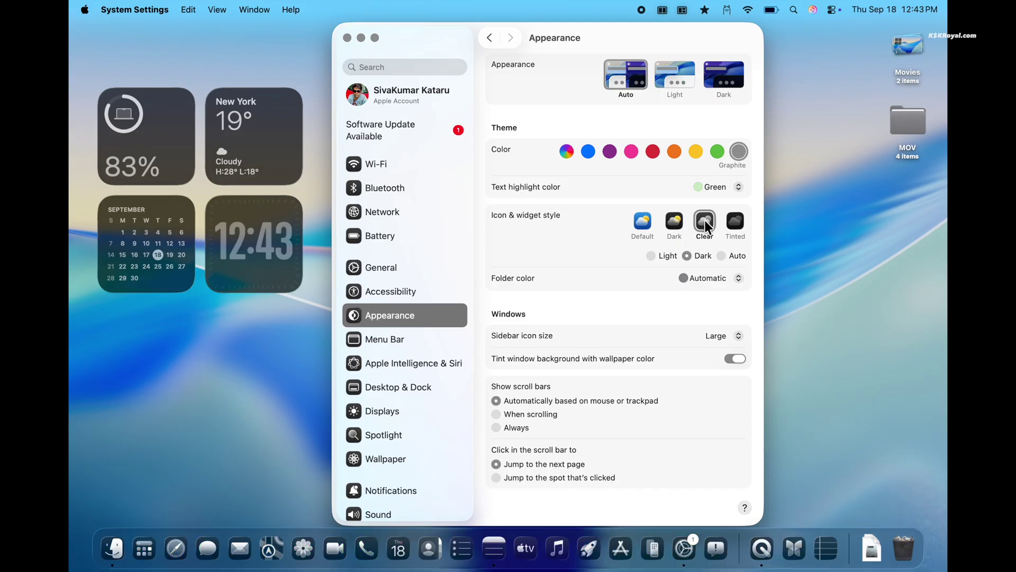
{"action": "left_click", "coordinate": [721, 255]}
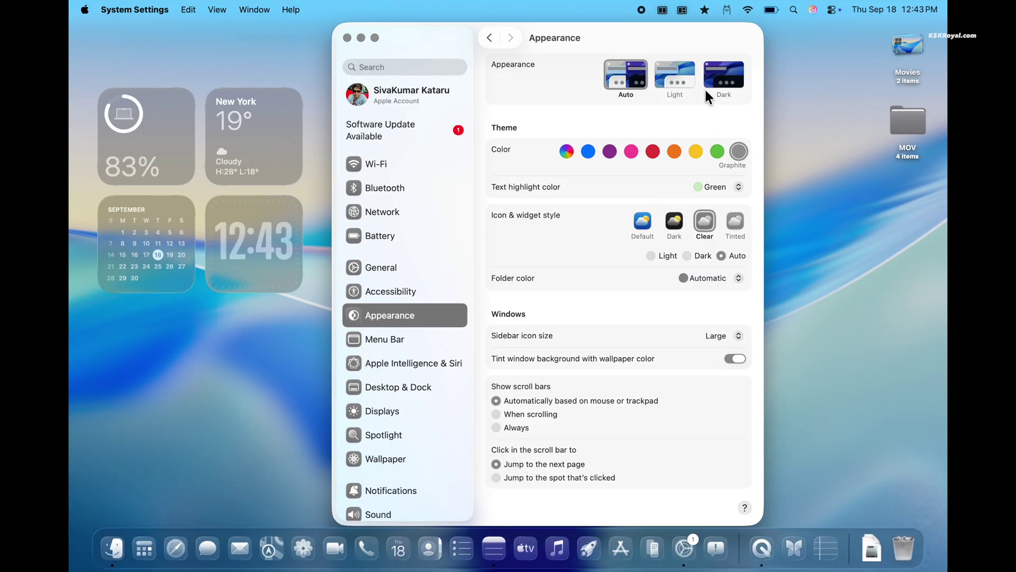
{"action": "left_click", "coordinate": [720, 77]}
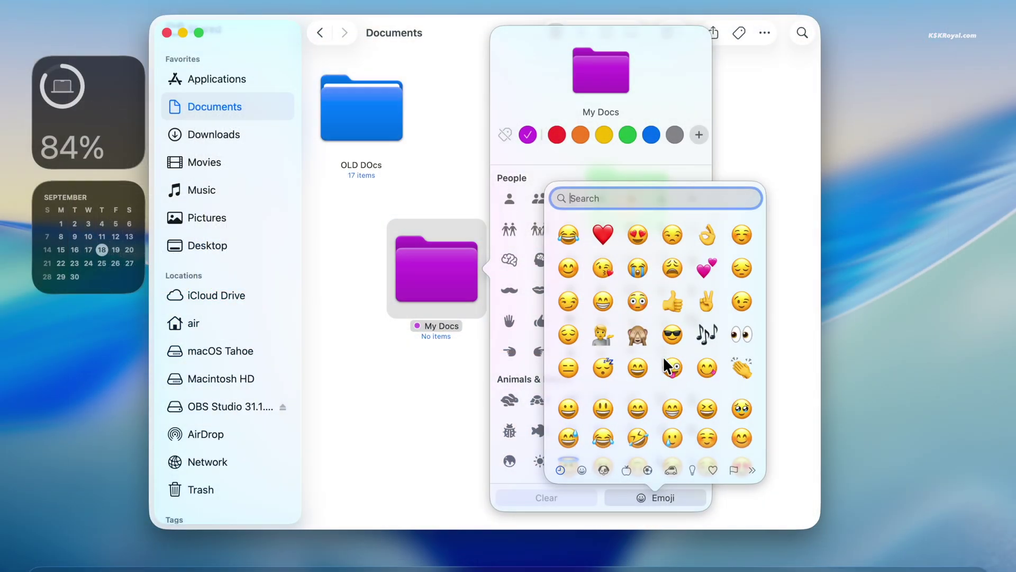
Add an emoji to My Docs and create a new Documents folder named 'Soruce COde'
{"action": "left_click", "coordinate": [663, 357]}
{"action": "right_click", "coordinate": [592, 352]}
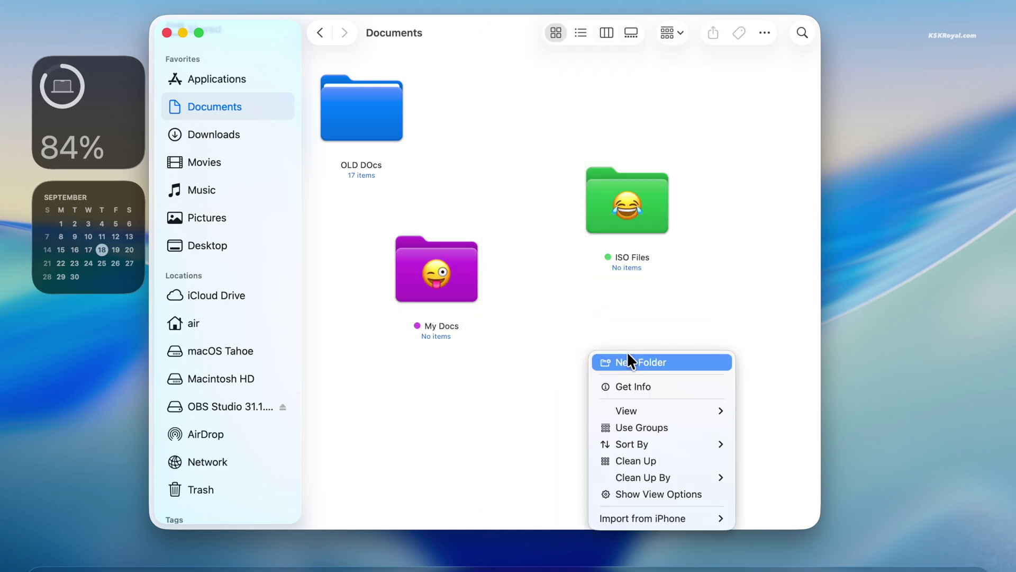
{"action": "left_click", "coordinate": [628, 354]}
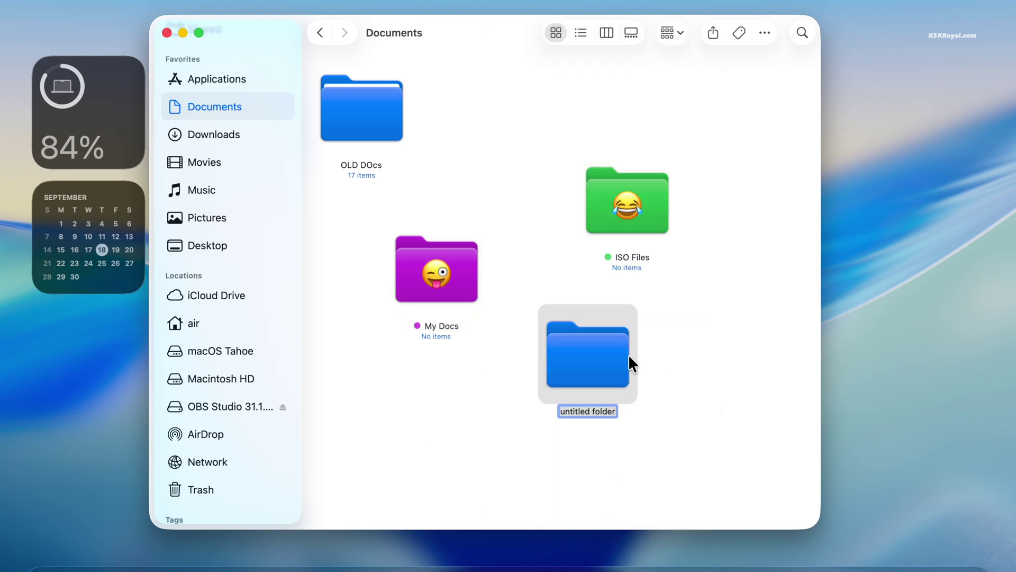
{"action": "type", "text": "Soruce COde"}
{"action": "key", "text": "Return"}
Colour the ISO Files folder green and give it the laughing-tears 😂 emoji
{"action": "right_click", "coordinate": [596, 367]}
{"action": "left_click", "coordinate": [738, 447]}
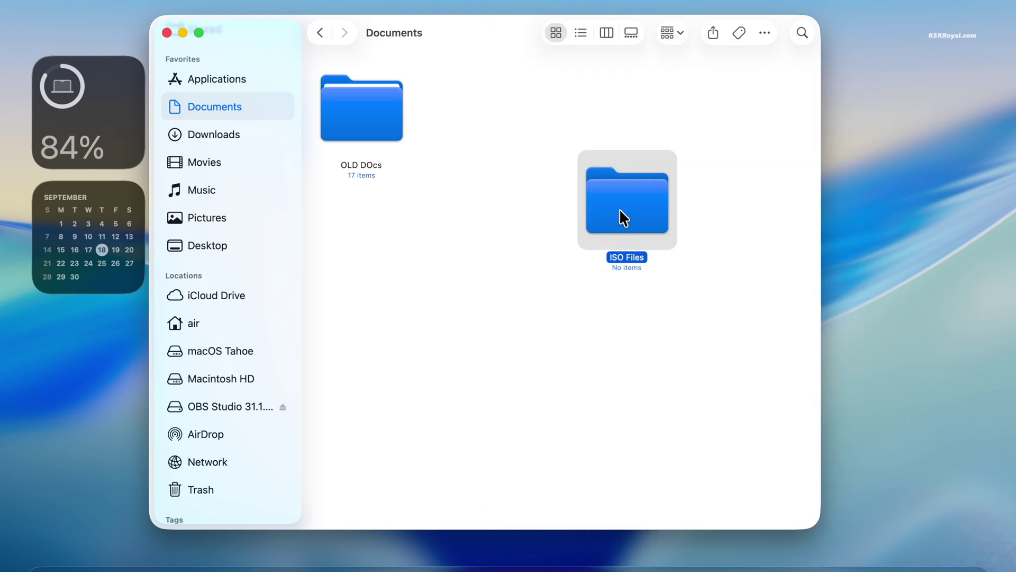
{"action": "right_click", "coordinate": [619, 209]}
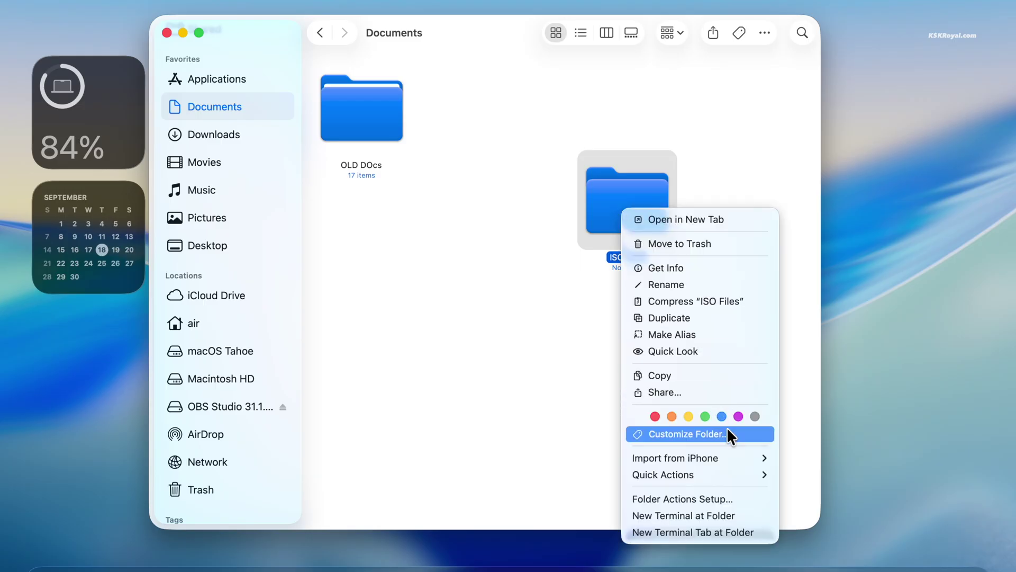
{"action": "left_click", "coordinate": [754, 436]}
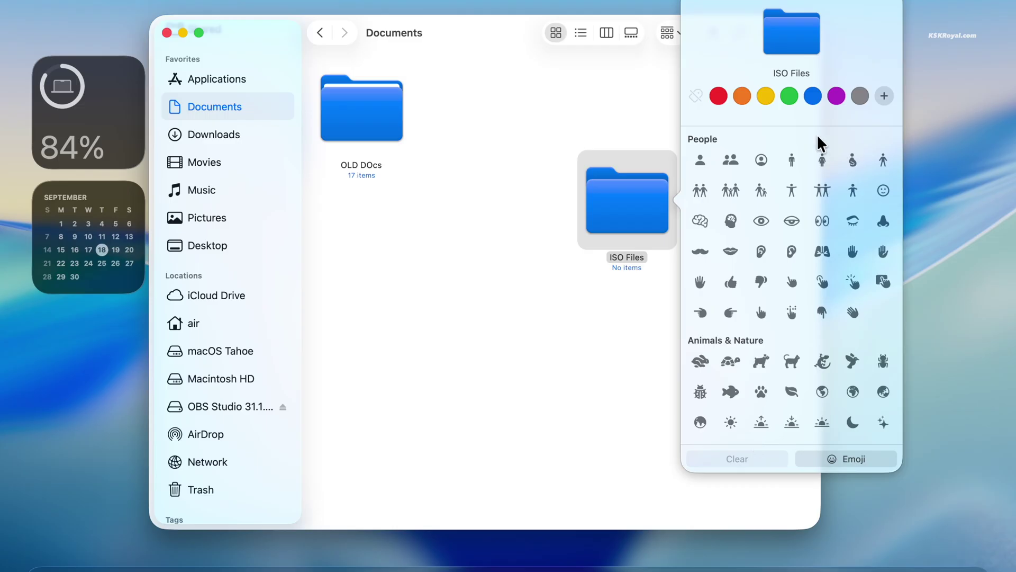
{"action": "left_click", "coordinate": [789, 97]}
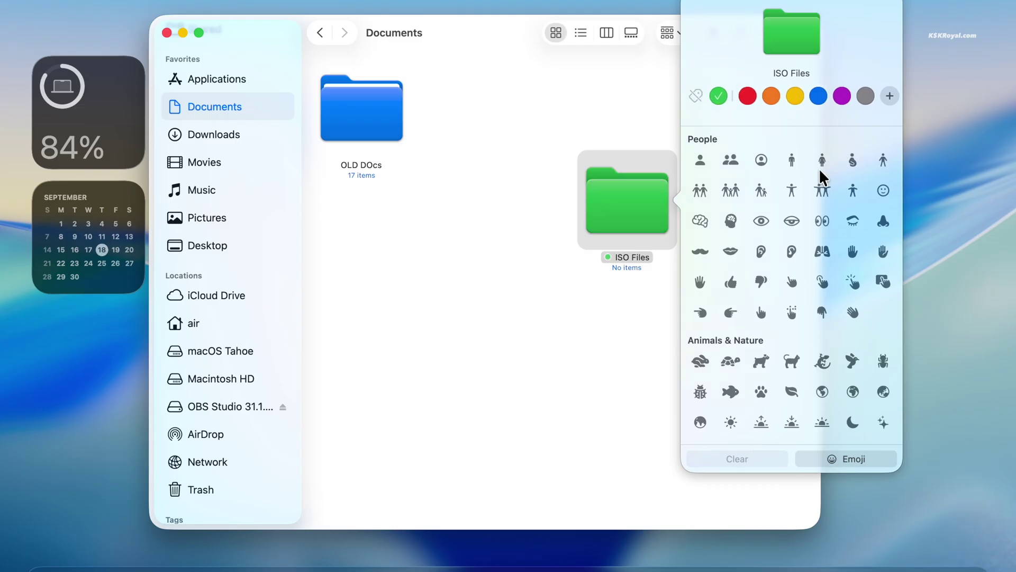
{"action": "scroll", "coordinate": [815, 242], "scroll_direction": "down", "scroll_amount": 8}
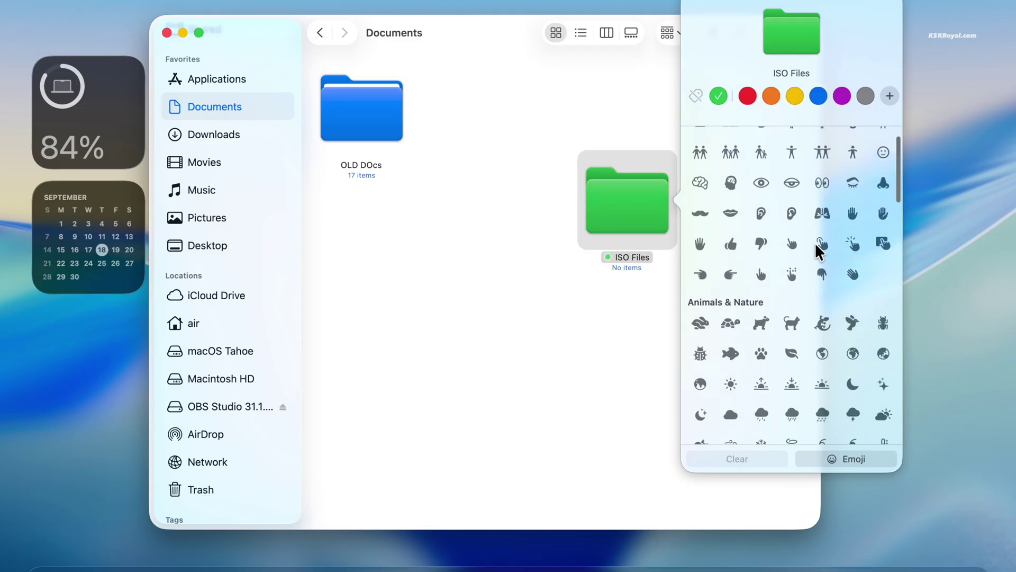
{"action": "scroll", "coordinate": [815, 243], "scroll_direction": "down", "scroll_amount": 10}
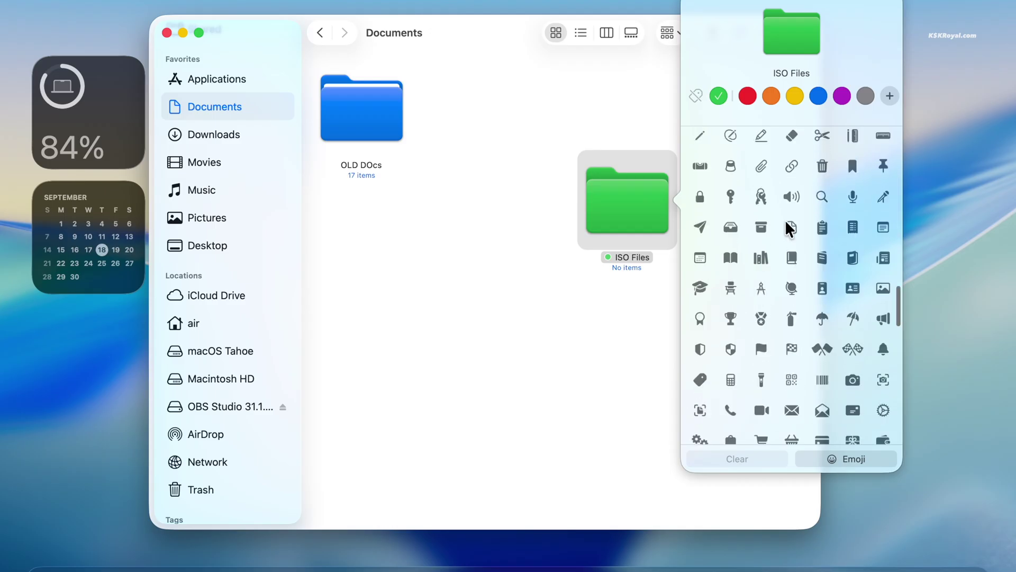
{"action": "left_click", "coordinate": [762, 167]}
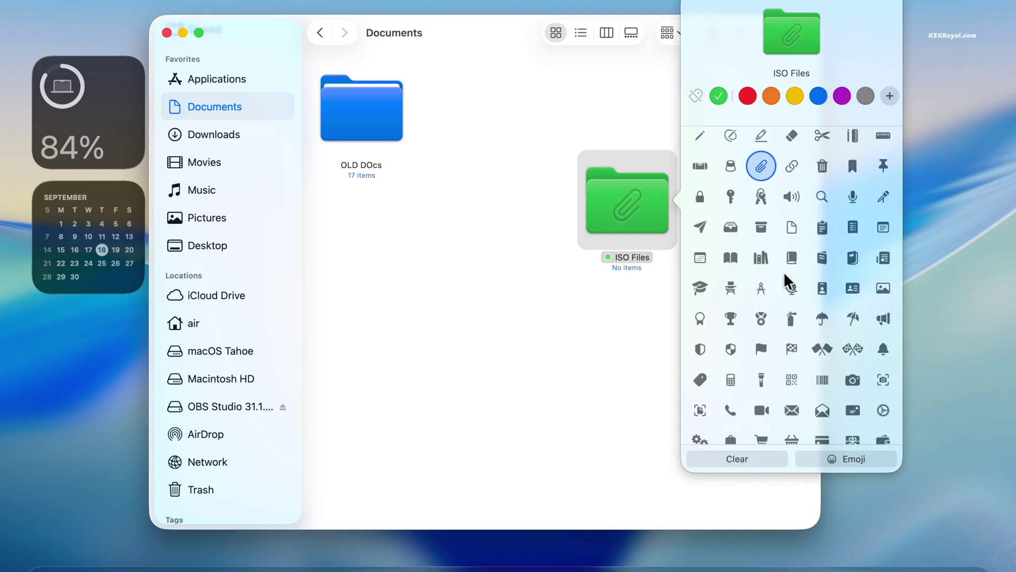
{"action": "scroll", "coordinate": [783, 272], "scroll_direction": "down", "scroll_amount": 10}
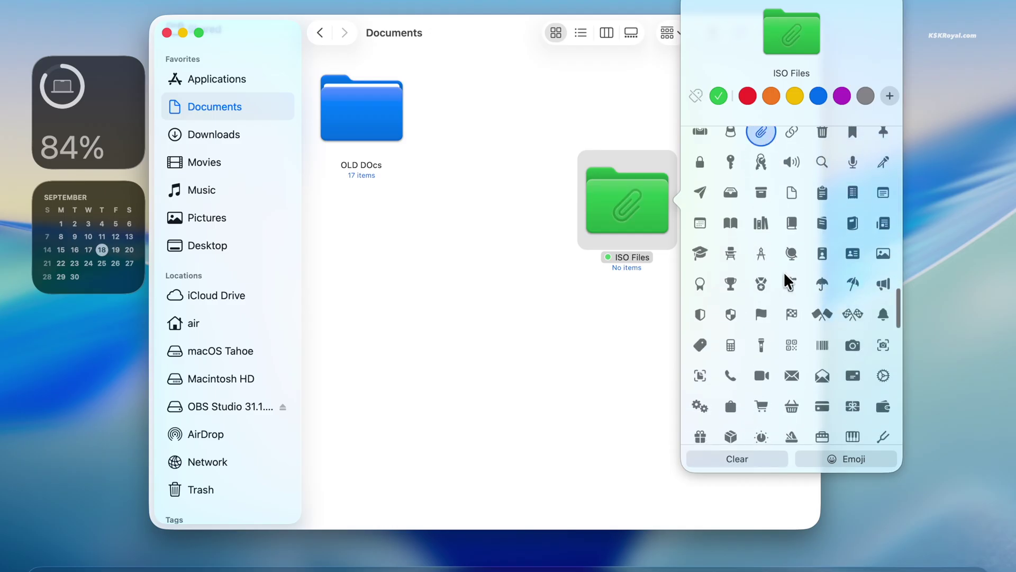
{"action": "left_click", "coordinate": [853, 455]}
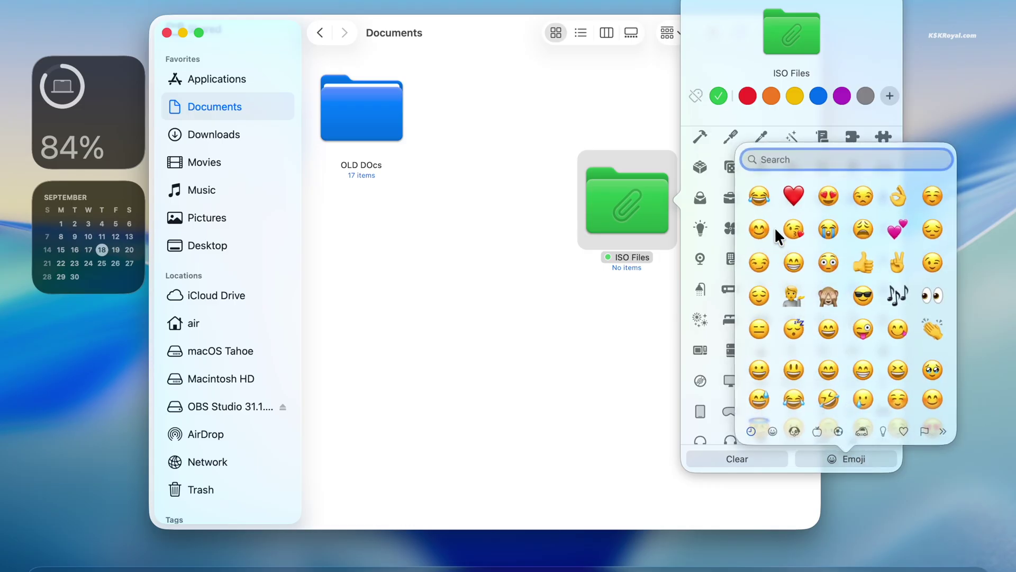
{"action": "left_click", "coordinate": [762, 200]}
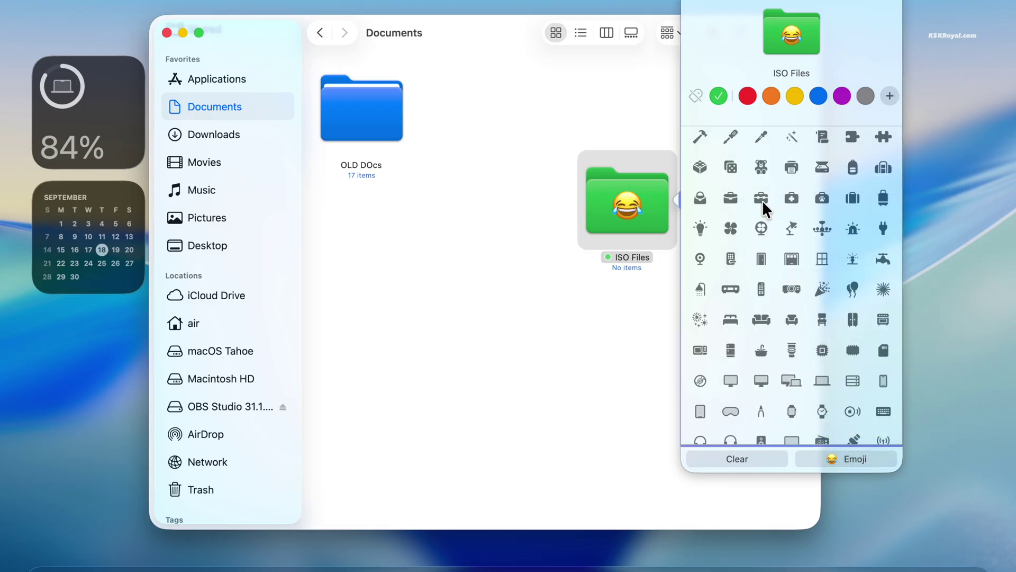
{"action": "key", "text": "Escape"}
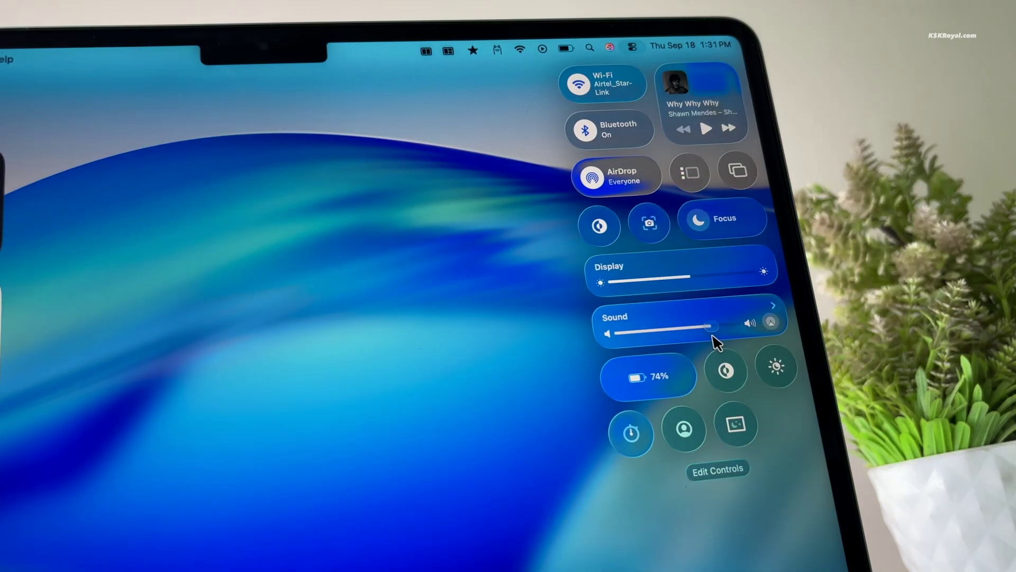
Raise the Sound volume near full and set Display brightness to about three-quarters
{"action": "left_click_drag", "start_coordinate": [712, 337], "coordinate": [748, 328]}
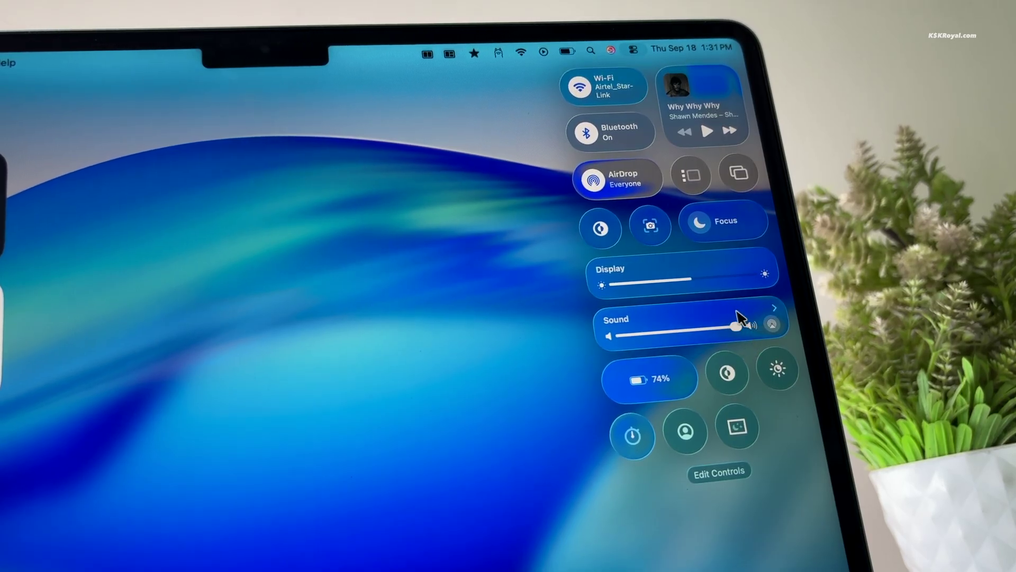
{"action": "mouse_move", "coordinate": [695, 280]}
{"action": "left_mouse_down"}
{"action": "mouse_move", "coordinate": [679, 287]}
{"action": "mouse_move", "coordinate": [695, 288]}
{"action": "left_mouse_up"}
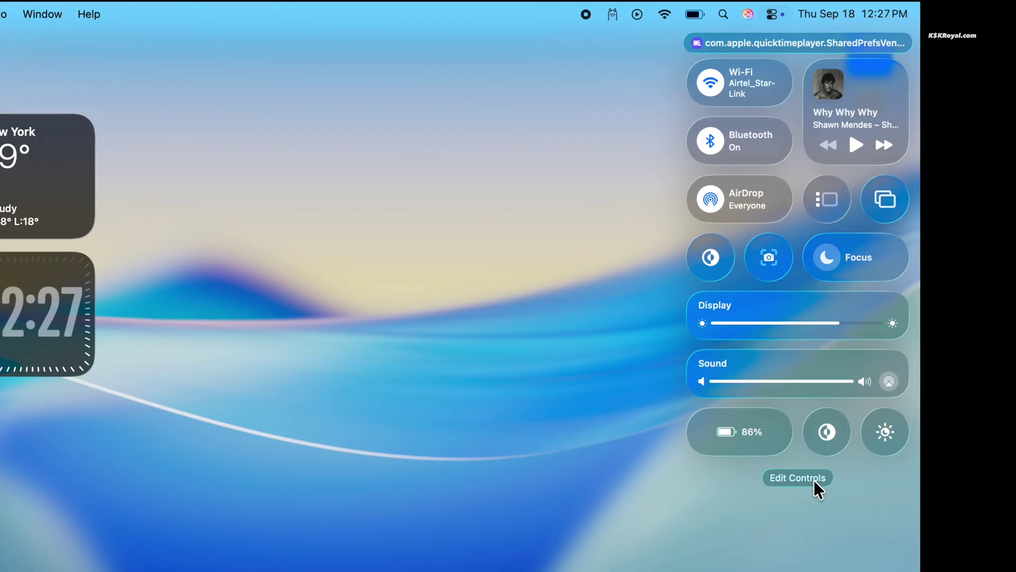
Add Stopwatch, Fast User Switching and Start Screen Saver controls to Control Center
{"action": "left_click", "coordinate": [814, 479]}
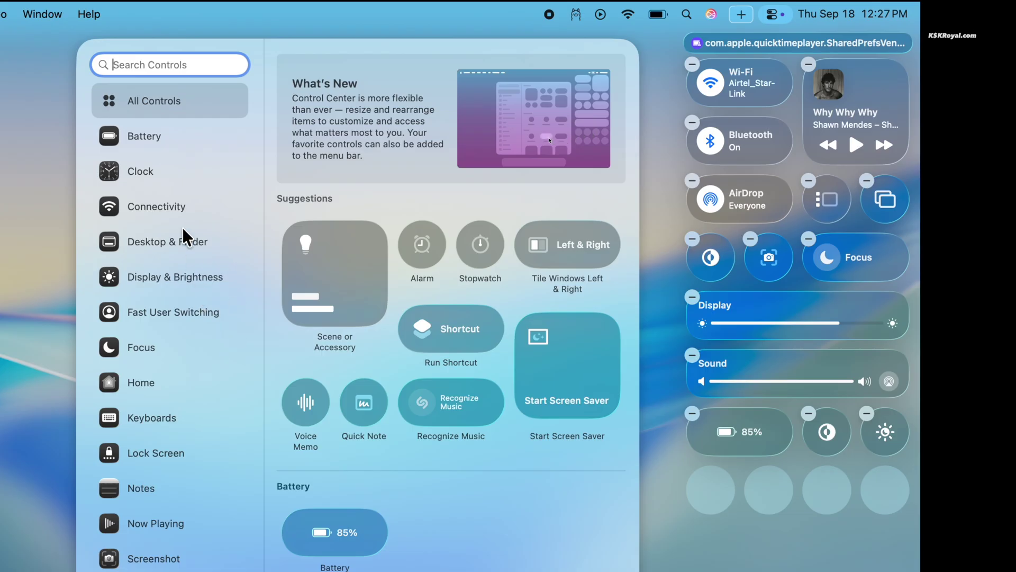
{"action": "left_click", "coordinate": [176, 180]}
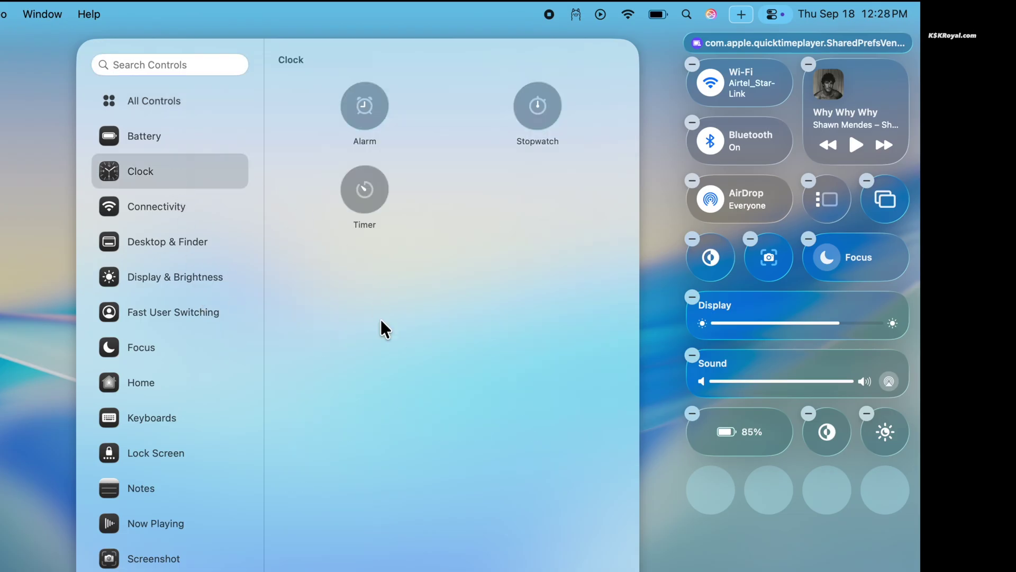
{"action": "left_click_drag", "start_coordinate": [535, 127], "coordinate": [712, 491]}
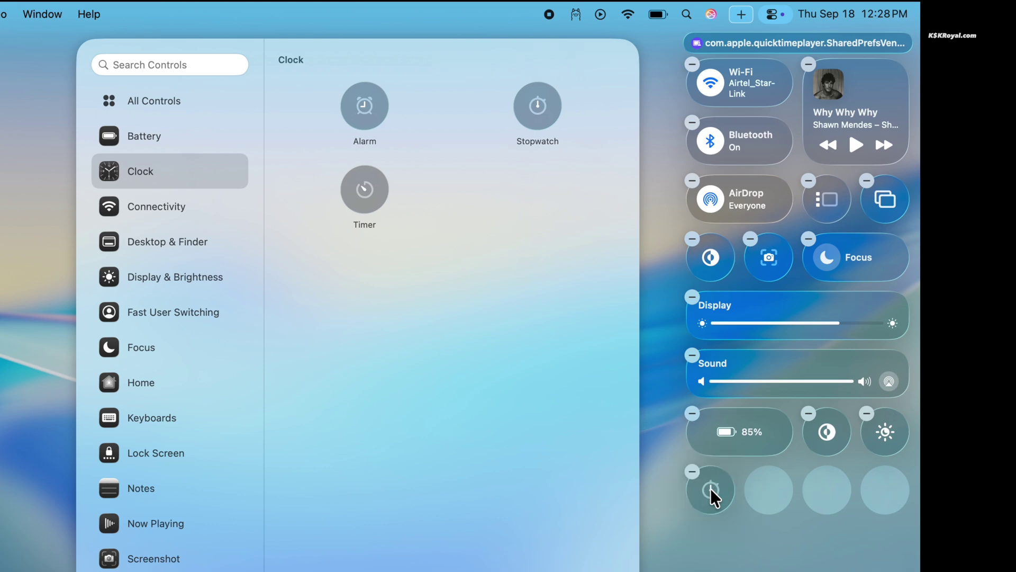
{"action": "left_click", "coordinate": [156, 319]}
{"action": "left_click_drag", "start_coordinate": [364, 108], "coordinate": [767, 490]}
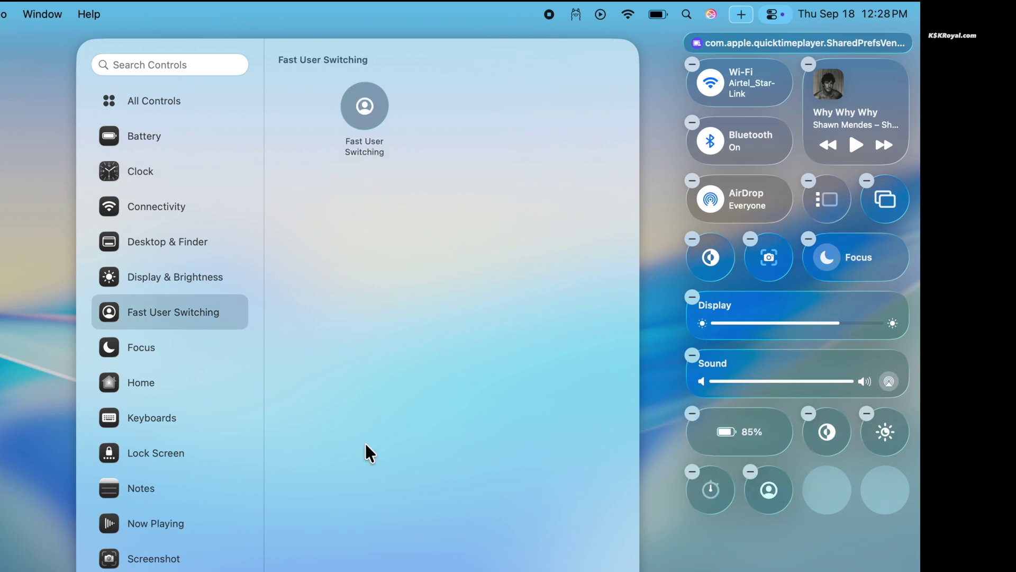
{"action": "scroll", "coordinate": [183, 452], "scroll_direction": "down", "scroll_amount": 2}
{"action": "left_click", "coordinate": [164, 382]}
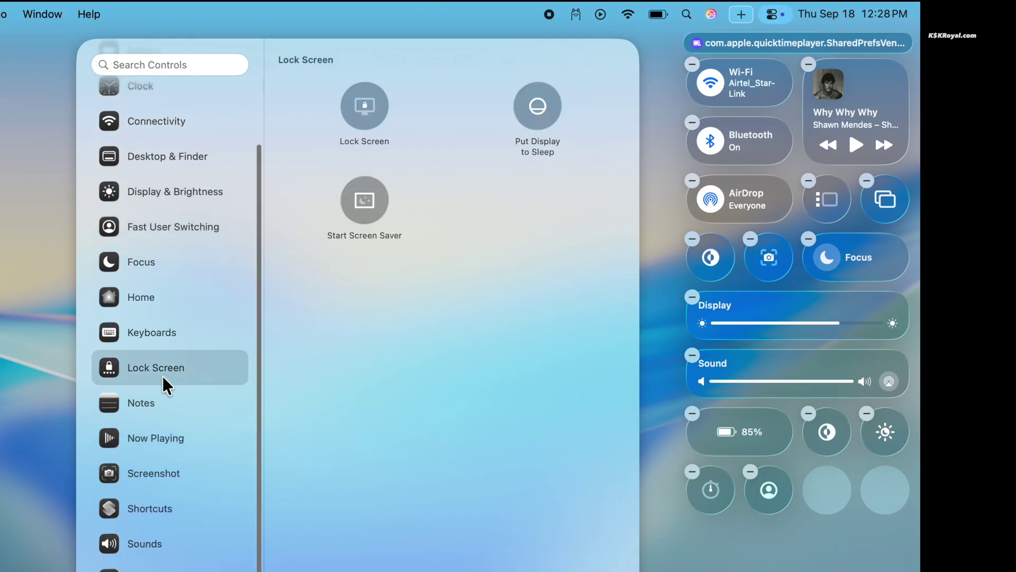
{"action": "left_click_drag", "start_coordinate": [370, 209], "coordinate": [835, 493]}
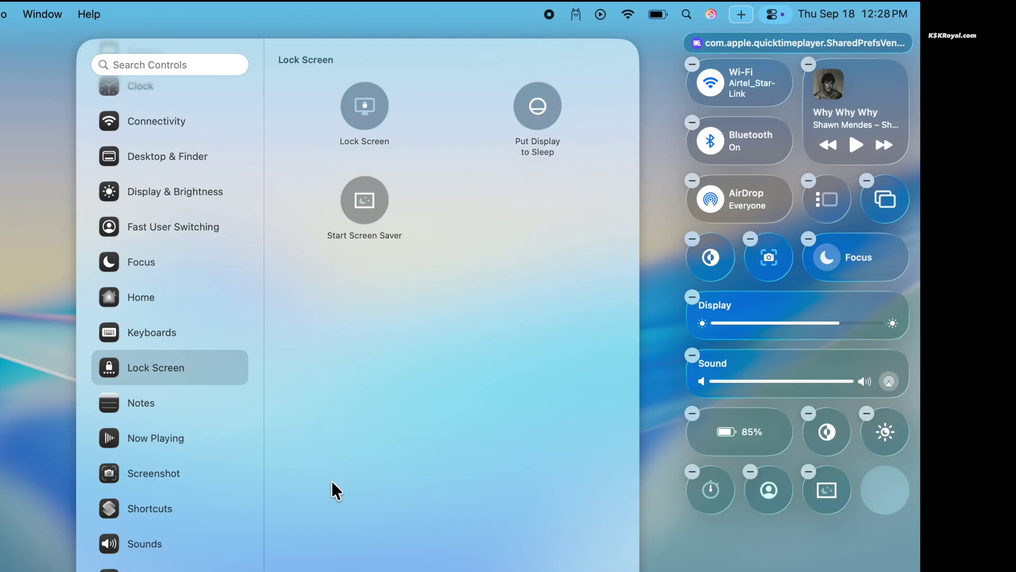
{"action": "left_click", "coordinate": [187, 474]}
{"action": "scroll", "coordinate": [185, 476], "scroll_direction": "down", "scroll_amount": 3}
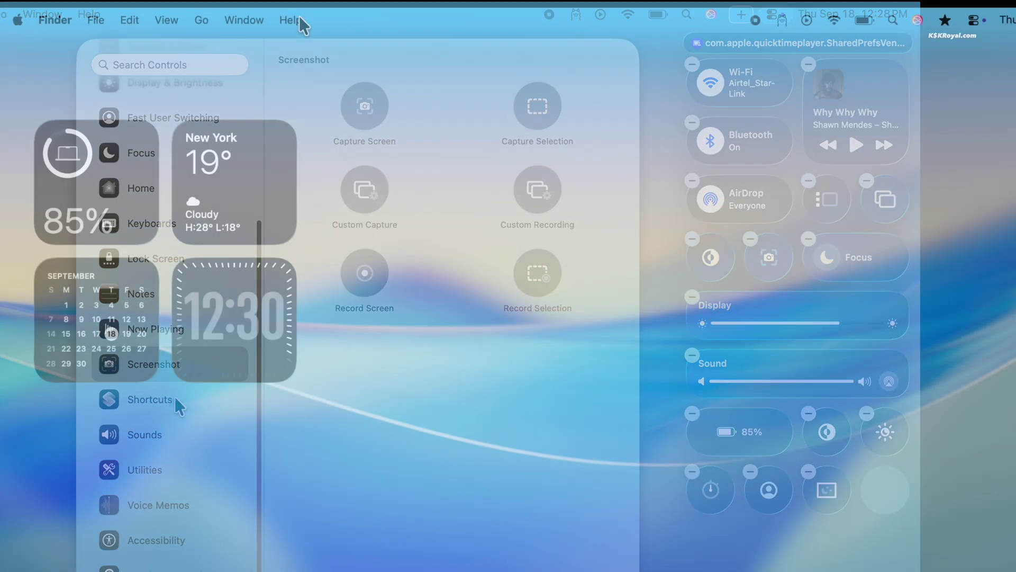
{"action": "left_click", "coordinate": [299, 18]}
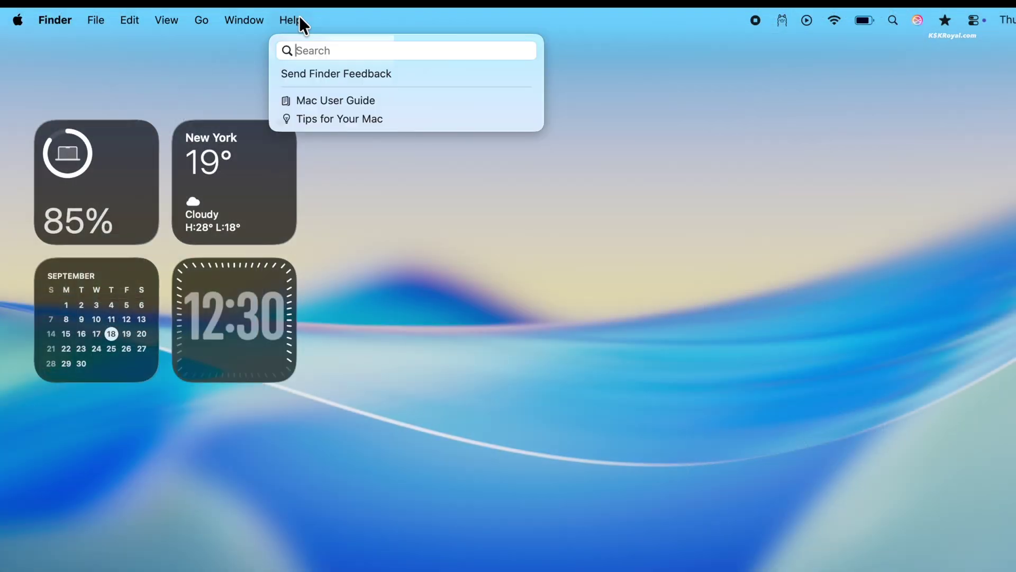
{"action": "left_click", "coordinate": [785, 57]}
{"action": "left_click", "coordinate": [865, 21]}
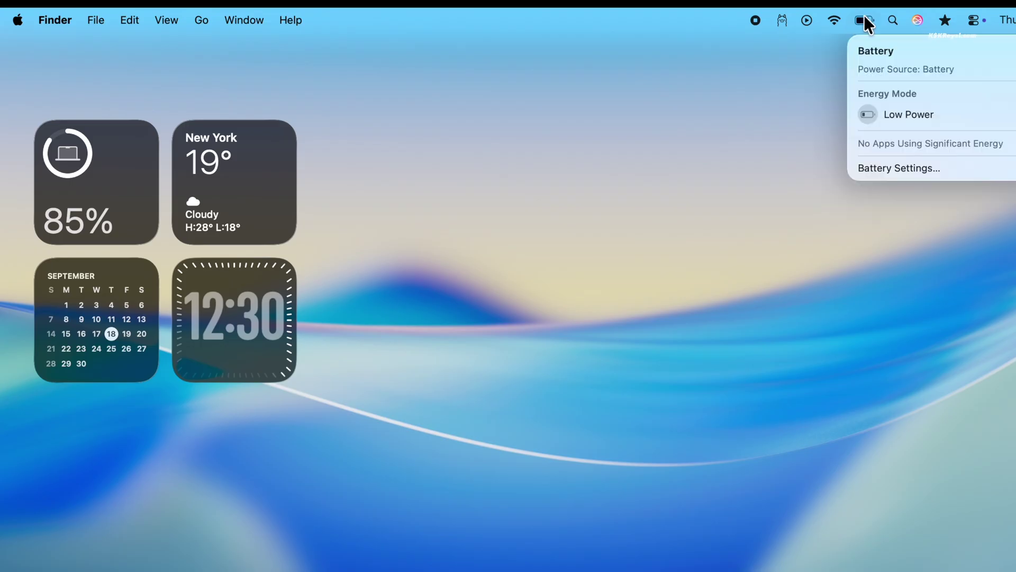
{"action": "left_click", "coordinate": [865, 20]}
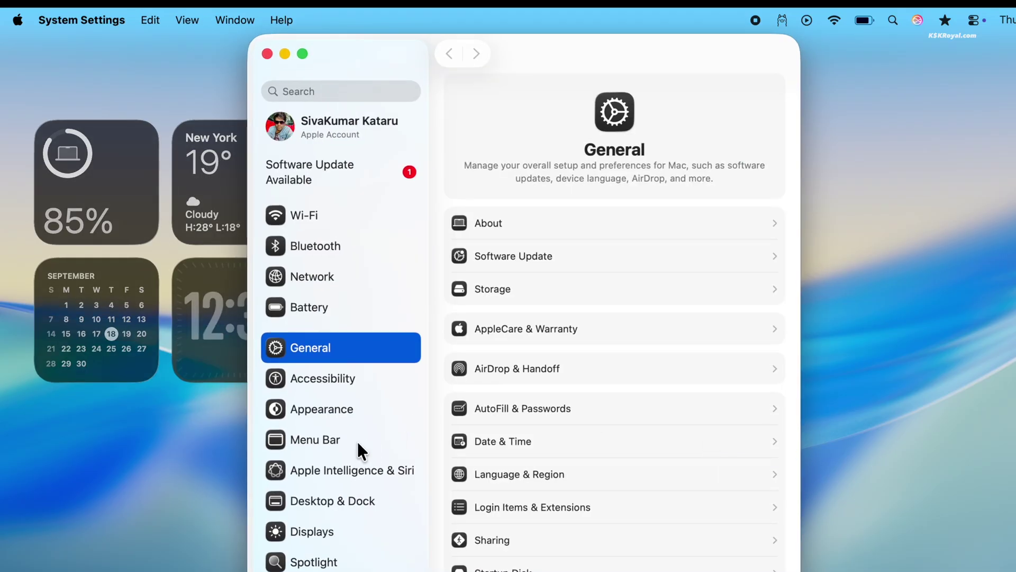
In Menu Bar settings, toggle Show menu bar background on and leave it off
{"action": "left_click", "coordinate": [357, 439]}
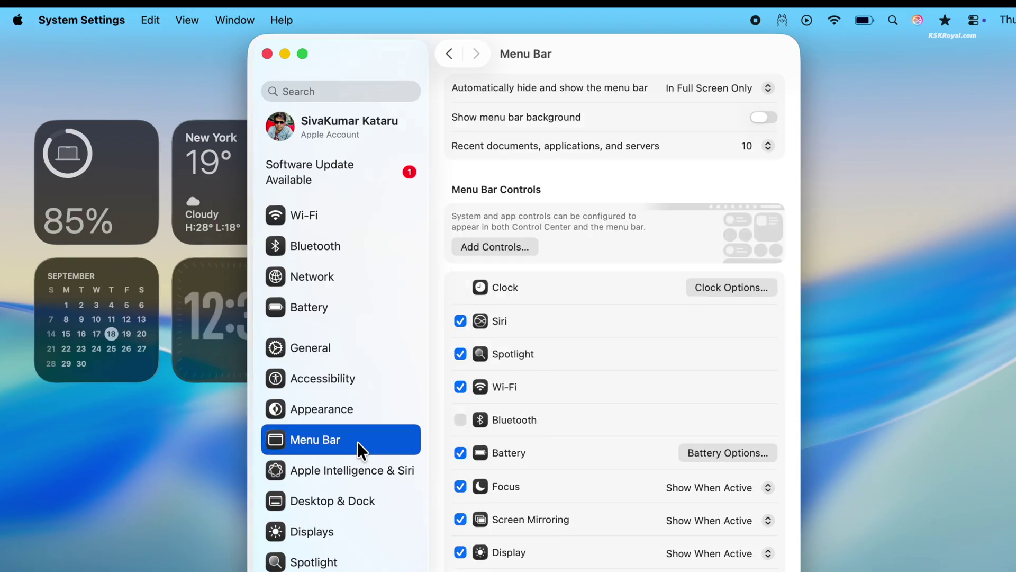
{"action": "left_click", "coordinate": [764, 118]}
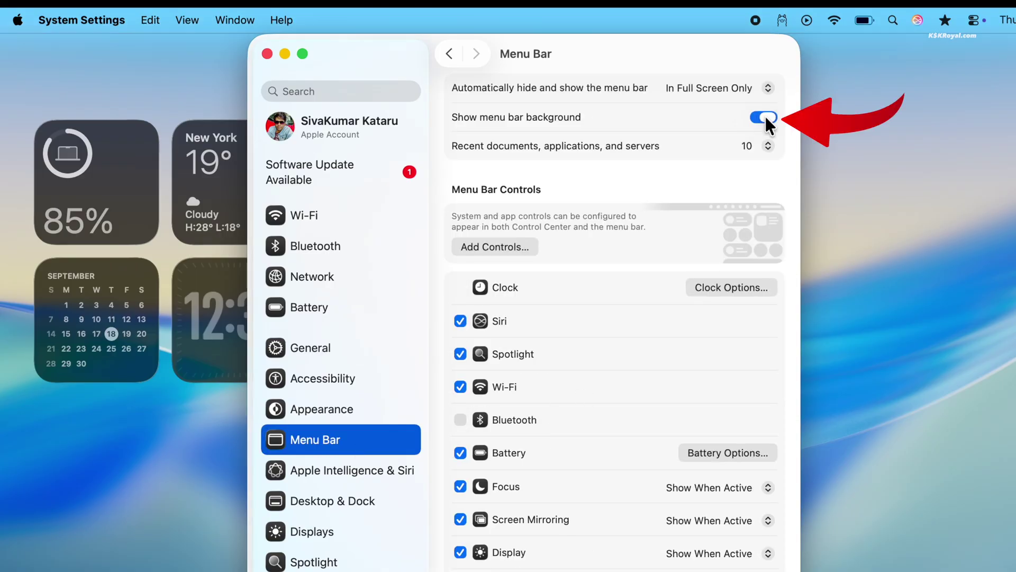
{"action": "left_click", "coordinate": [764, 118]}
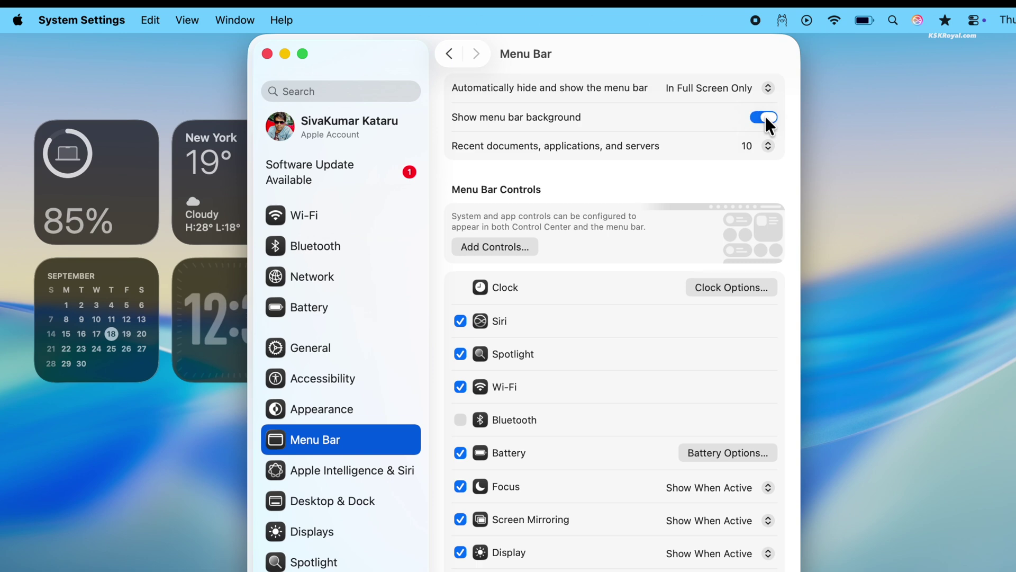
{"action": "left_click_drag", "start_coordinate": [729, 61], "coordinate": [730, 90]}
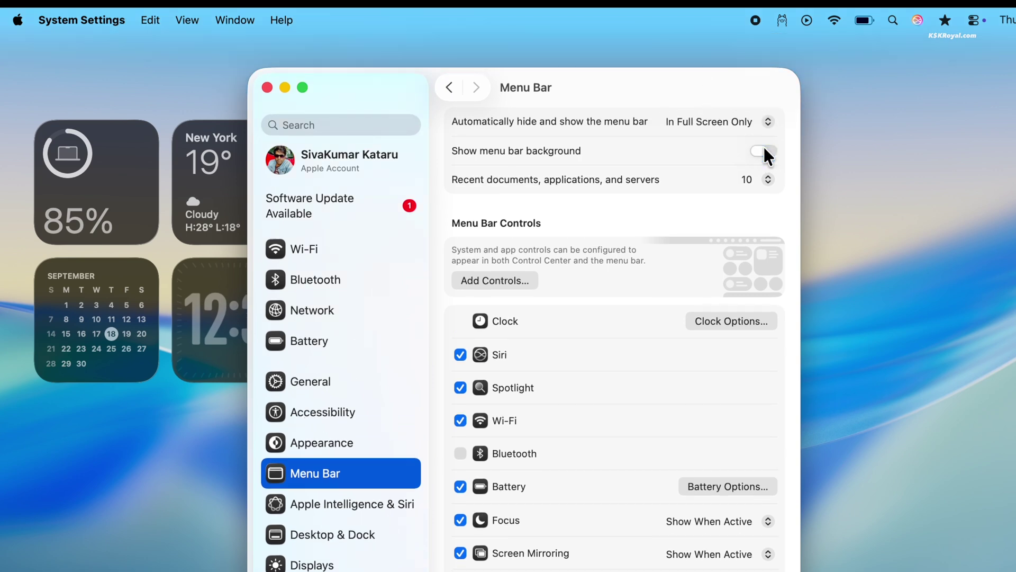
{"action": "left_click", "coordinate": [763, 152]}
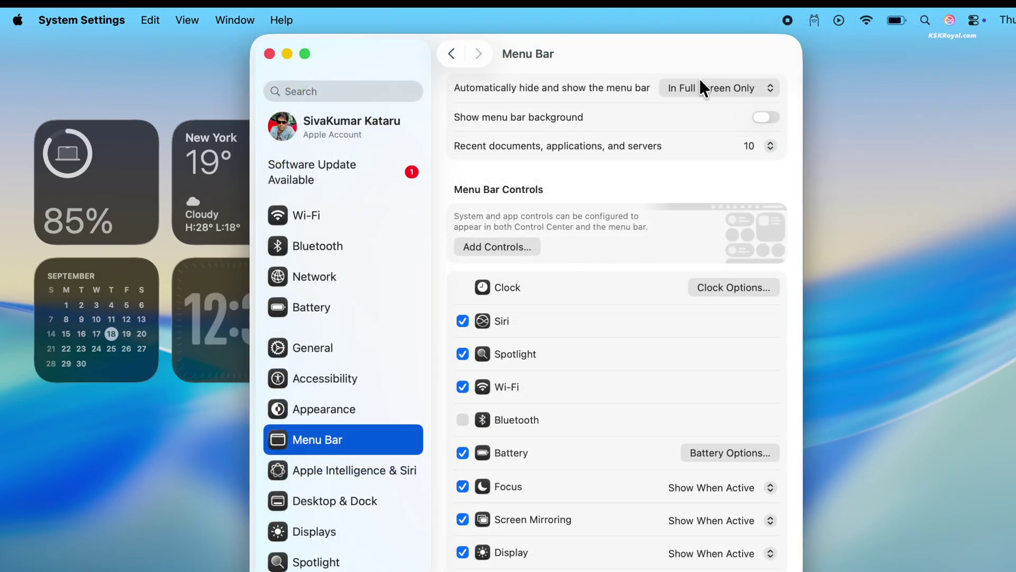
Add Tile Windows controls, including Left & Right, to the menu bar with a star icon
{"action": "left_click", "coordinate": [516, 246]}
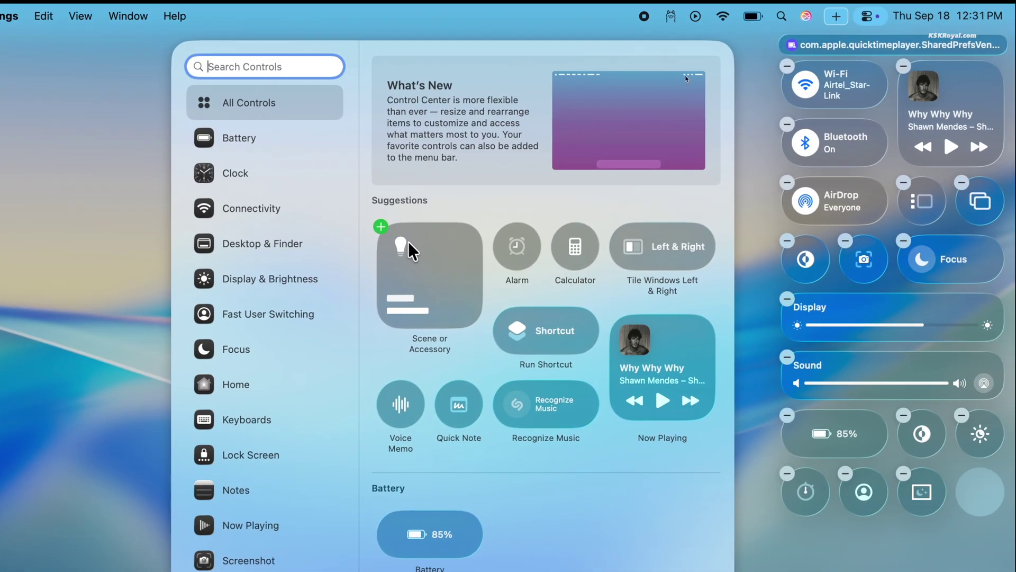
{"action": "left_click", "coordinate": [267, 279]}
{"action": "left_click", "coordinate": [271, 249]}
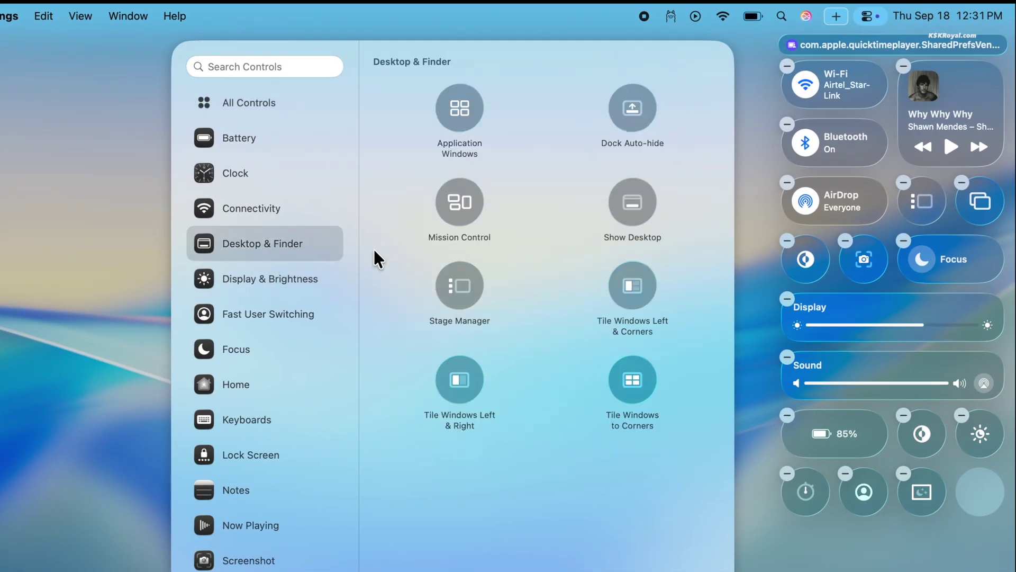
{"action": "left_click", "coordinate": [614, 264]}
{"action": "left_click", "coordinate": [650, 305]}
{"action": "left_click", "coordinate": [440, 360]}
{"action": "left_click", "coordinate": [476, 402]}
{"action": "left_click", "coordinate": [836, 17]}
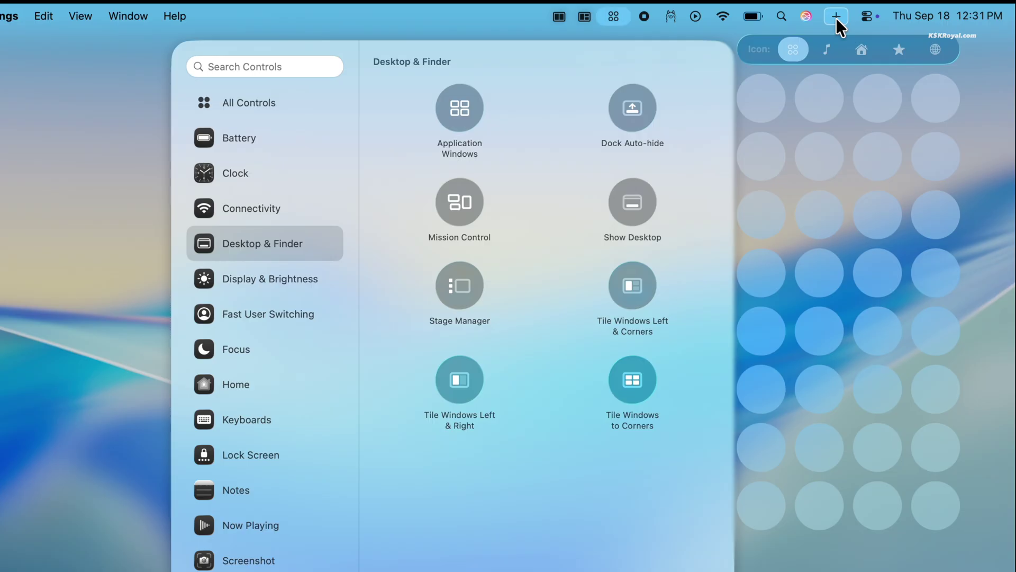
{"action": "left_click", "coordinate": [903, 50]}
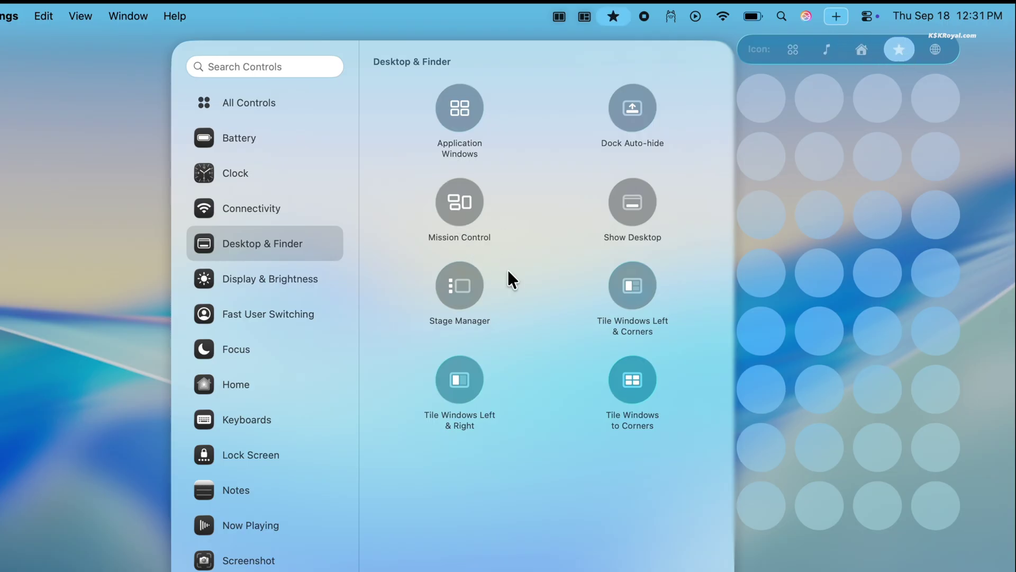
Add tiling, Dock Auto-hide, Stage Manager, AirDrop, Bluetooth, battery and Now Playing controls to Control Center
{"action": "left_click_drag", "start_coordinate": [633, 285], "coordinate": [761, 214]}
{"action": "left_click_drag", "start_coordinate": [460, 379], "coordinate": [820, 214]}
{"action": "left_click_drag", "start_coordinate": [633, 108], "coordinate": [877, 214]}
{"action": "left_click_drag", "start_coordinate": [460, 285], "coordinate": [936, 214]}
{"action": "left_click", "coordinate": [251, 208]}
{"action": "left_click_drag", "start_coordinate": [460, 108], "coordinate": [790, 156]}
{"action": "left_click_drag", "start_coordinate": [633, 108], "coordinate": [797, 105]}
{"action": "left_click", "coordinate": [238, 137]}
{"action": "left_click_drag", "start_coordinate": [461, 108], "coordinate": [790, 272]}
{"action": "left_click", "coordinate": [251, 525]}
{"action": "left_click_drag", "start_coordinate": [461, 136], "coordinate": [907, 127]}
Add Capture Screen, Record Screen, Recognize Music, Sound, Display and Dark Mode controls
{"action": "left_click", "coordinate": [249, 559]}
{"action": "left_click_drag", "start_coordinate": [459, 107], "coordinate": [877, 273]}
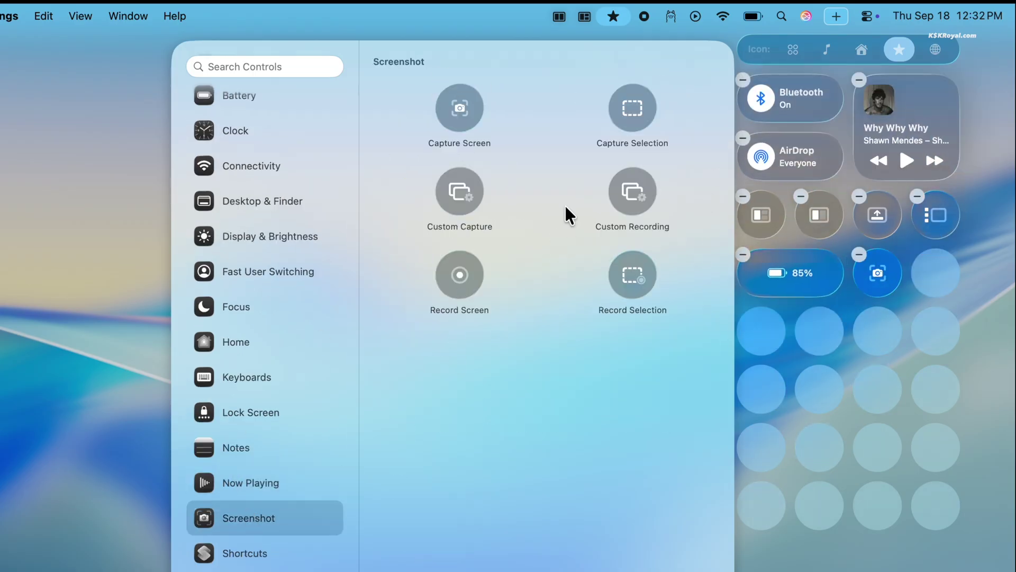
{"action": "left_click_drag", "start_coordinate": [459, 274], "coordinate": [935, 273]}
{"action": "left_click_drag", "start_coordinate": [460, 107], "coordinate": [790, 331]}
{"action": "left_click_drag", "start_coordinate": [651, 100], "coordinate": [790, 389]}
{"action": "left_click", "coordinate": [275, 281]}
{"action": "left_click_drag", "start_coordinate": [459, 108], "coordinate": [877, 389]}
{"action": "left_click_drag", "start_coordinate": [459, 191], "coordinate": [936, 389]}
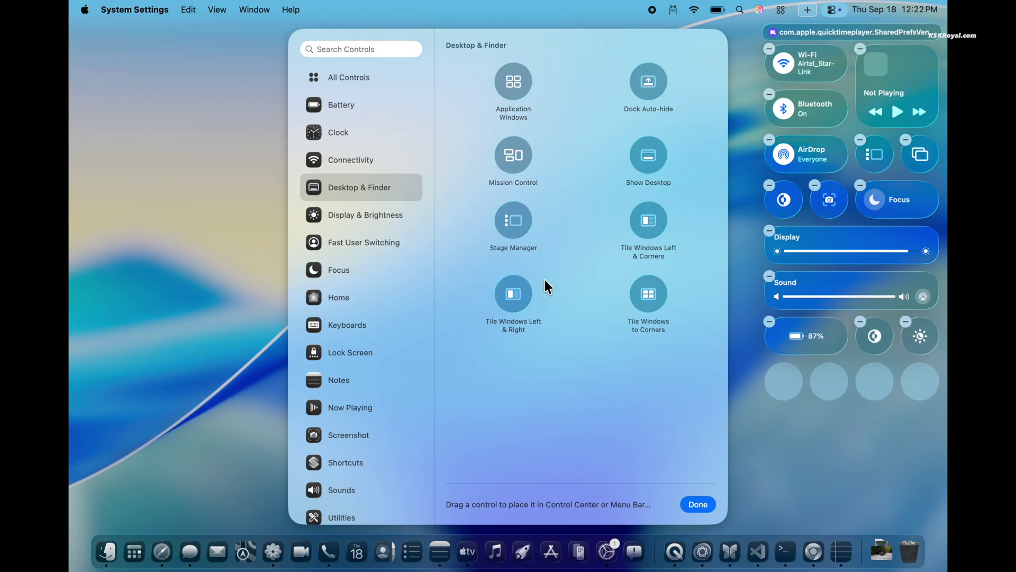
Add the Tile Windows Left & Corners, Left & Right and to Corners controls to the menu bar
{"action": "left_click", "coordinate": [634, 204]}
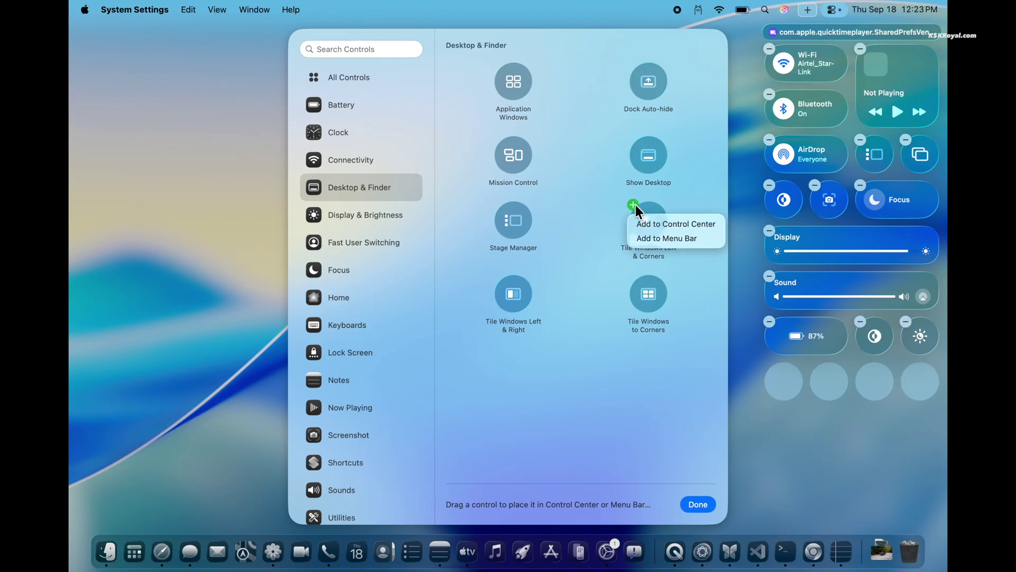
{"action": "left_click", "coordinate": [653, 240]}
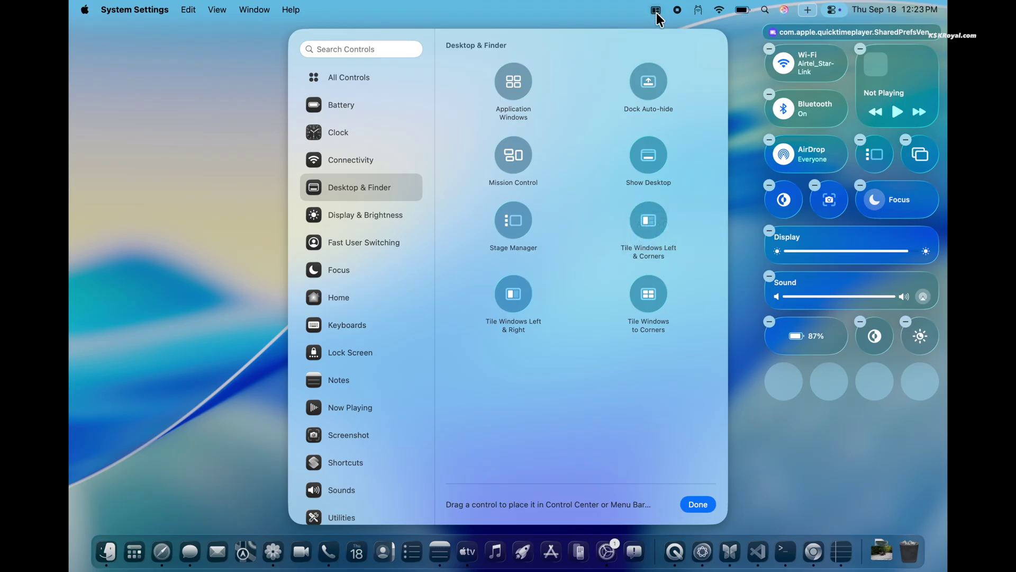
{"action": "left_click", "coordinate": [500, 279]}
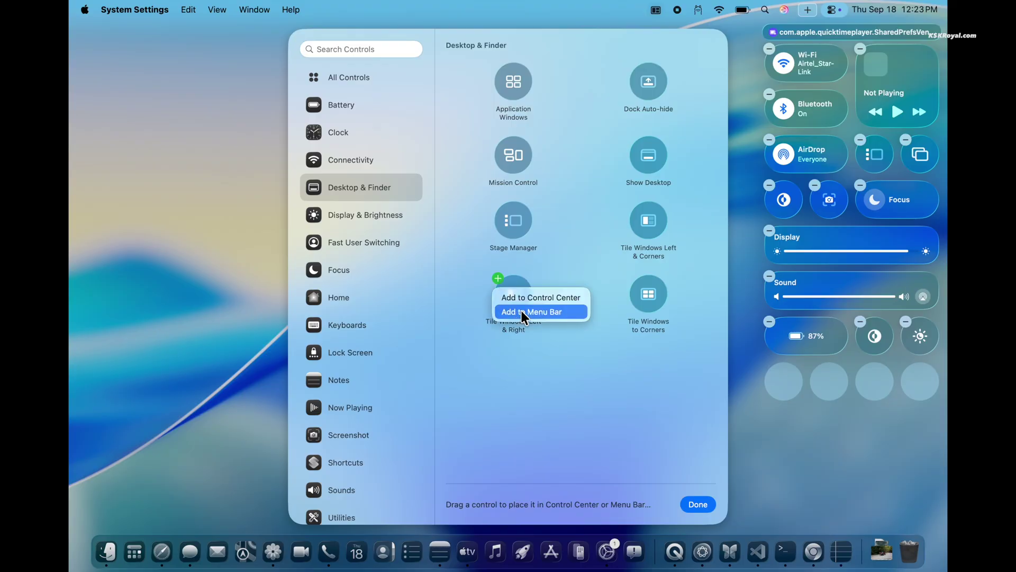
{"action": "left_click", "coordinate": [522, 310]}
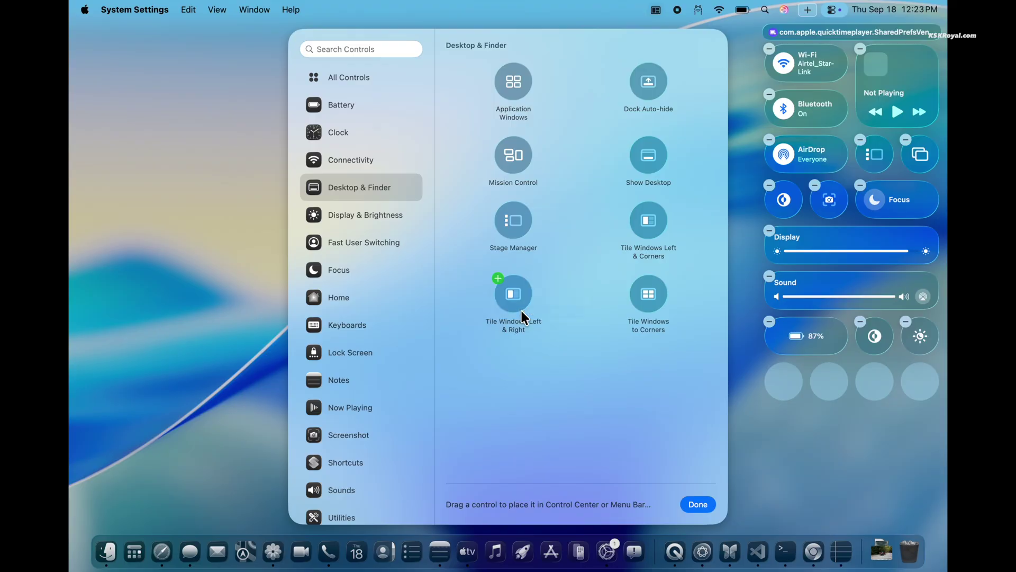
{"action": "left_click", "coordinate": [634, 276]}
{"action": "left_click", "coordinate": [654, 309]}
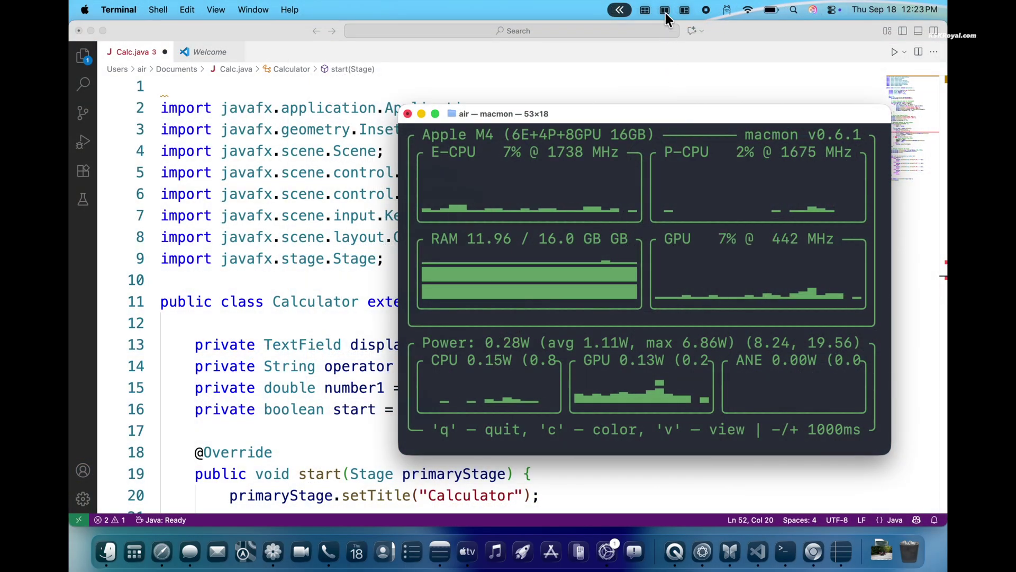
Use the menu bar tiling controls to put Terminal on the left half and VS Code on the right
{"action": "left_click", "coordinate": [665, 13]}
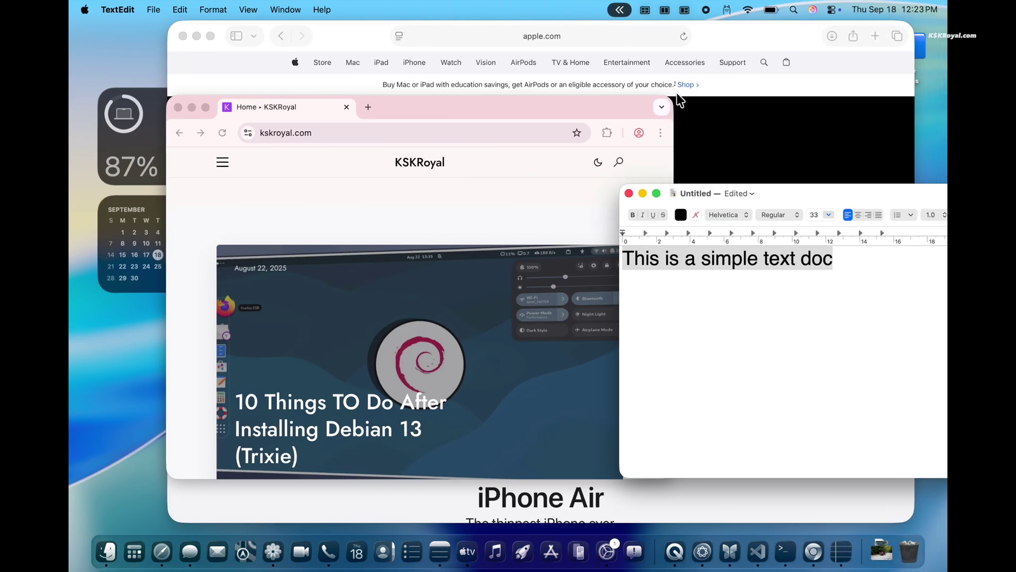
{"action": "left_click", "coordinate": [686, 11]}
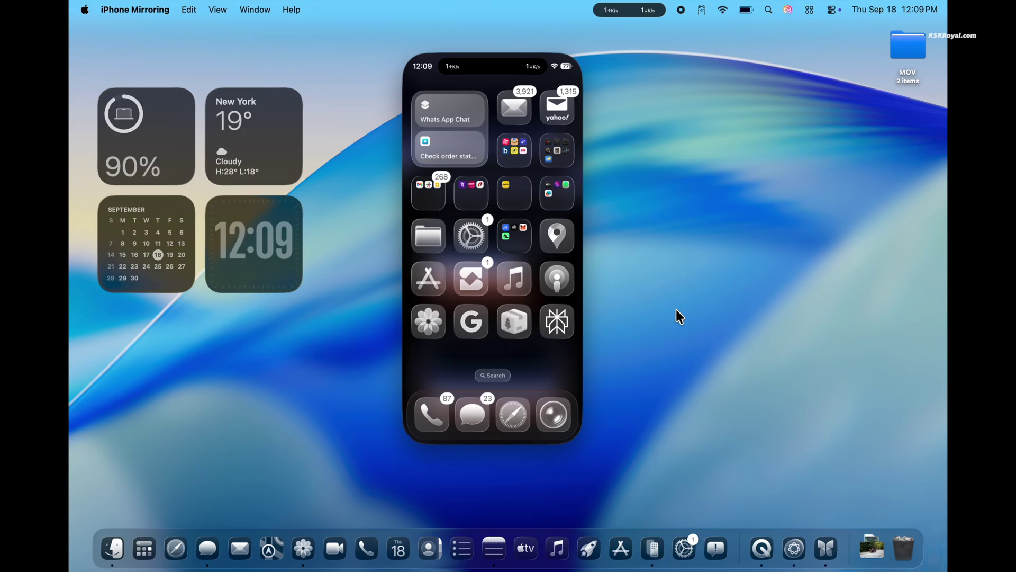
Show the network speed Live Activity's Monitoring details, dismiss them, then reopen them
{"action": "left_click", "coordinate": [650, 10]}
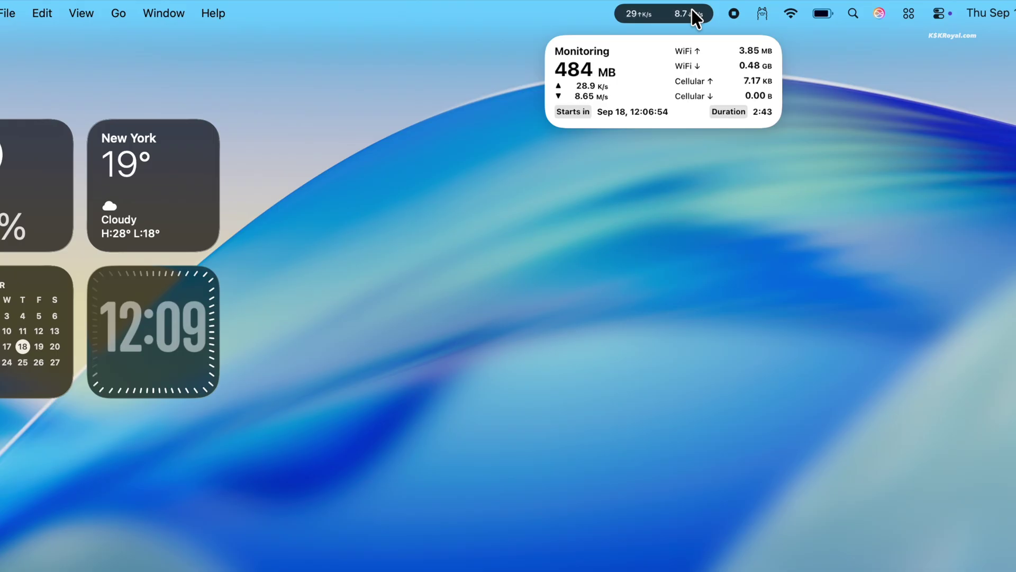
{"action": "left_click", "coordinate": [653, 177]}
{"action": "left_click", "coordinate": [659, 13]}
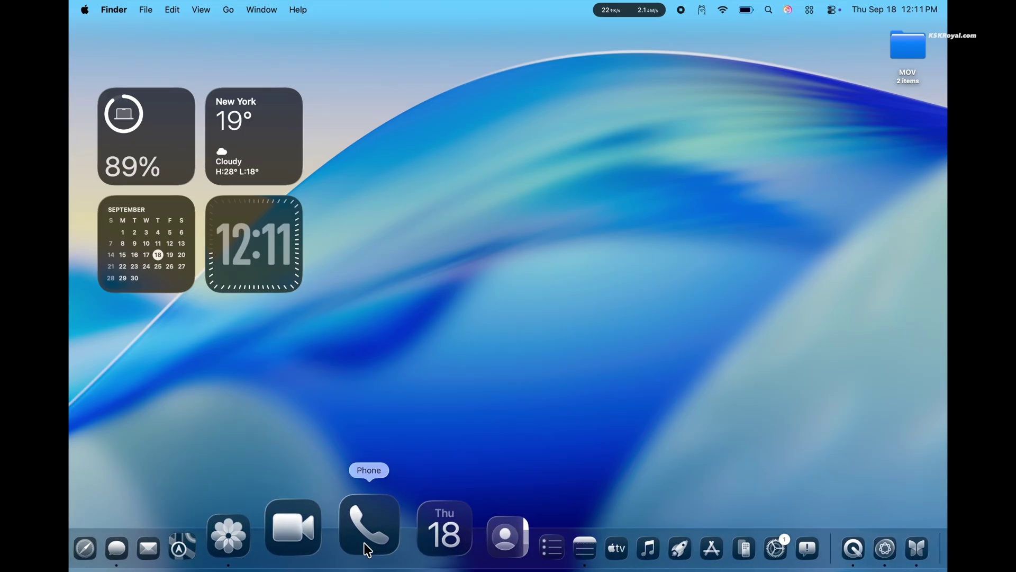
Open Phone on the Mac, enter a phone number and call it through the iPhone
{"action": "left_click", "coordinate": [367, 550]}
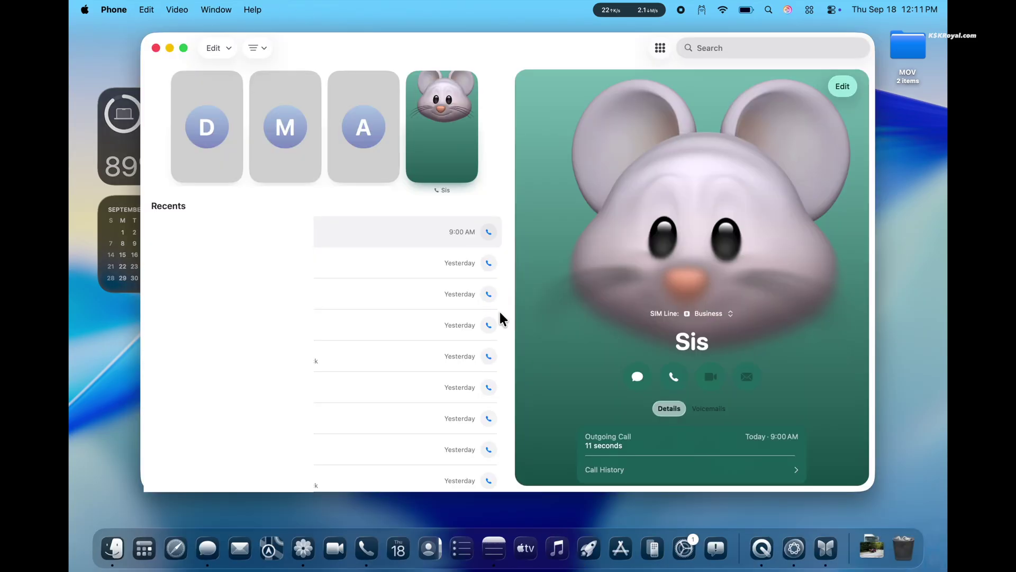
{"action": "key", "text": "7"}
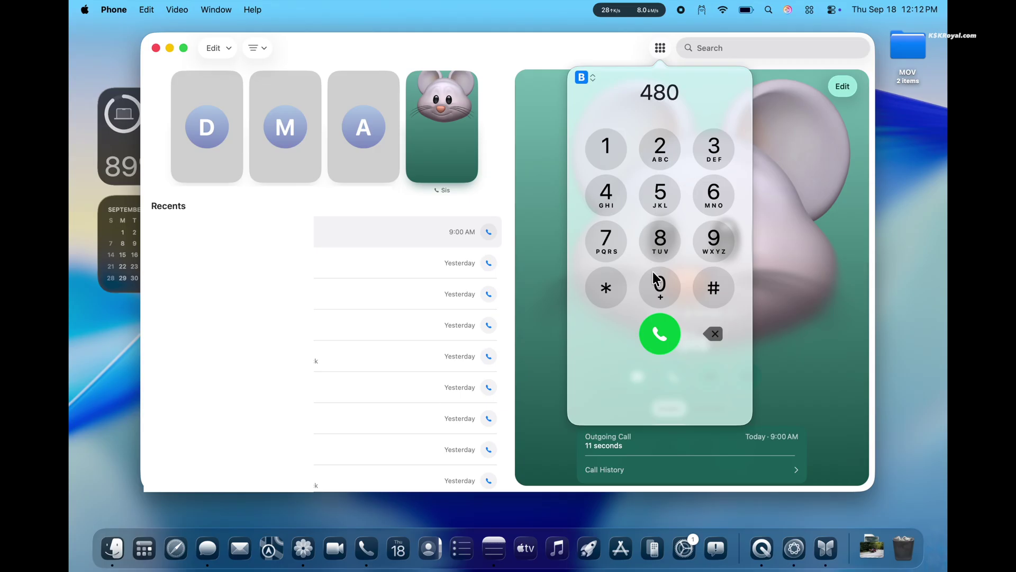
{"action": "left_click", "coordinate": [700, 153]}
{"action": "left_click", "coordinate": [656, 153]}
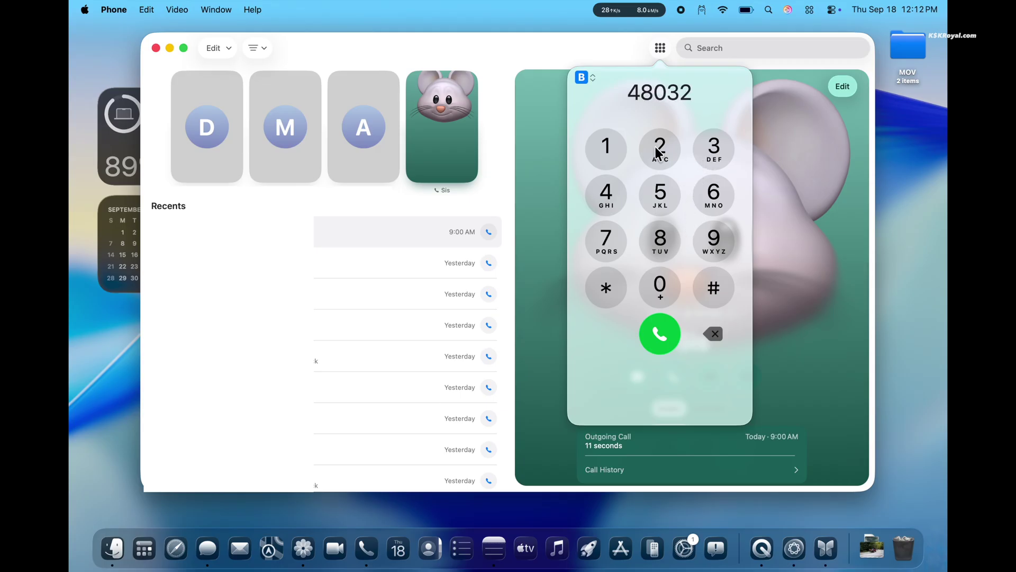
{"action": "left_click", "coordinate": [605, 147]}
{"action": "key", "text": "Return"}
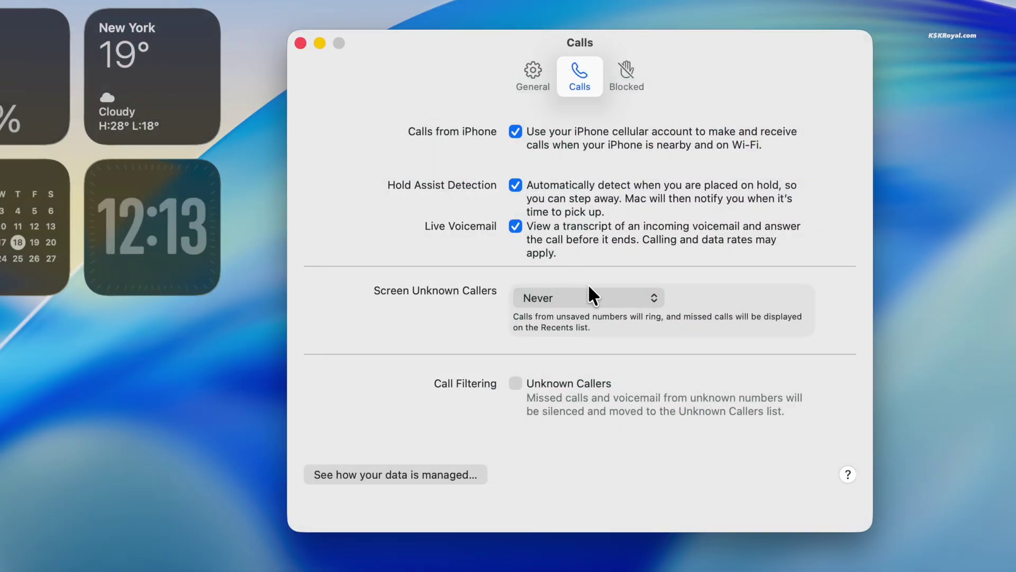
Review the Screen Unknown Callers choices in Calls settings, keeping it at Never
{"action": "left_click", "coordinate": [602, 296]}
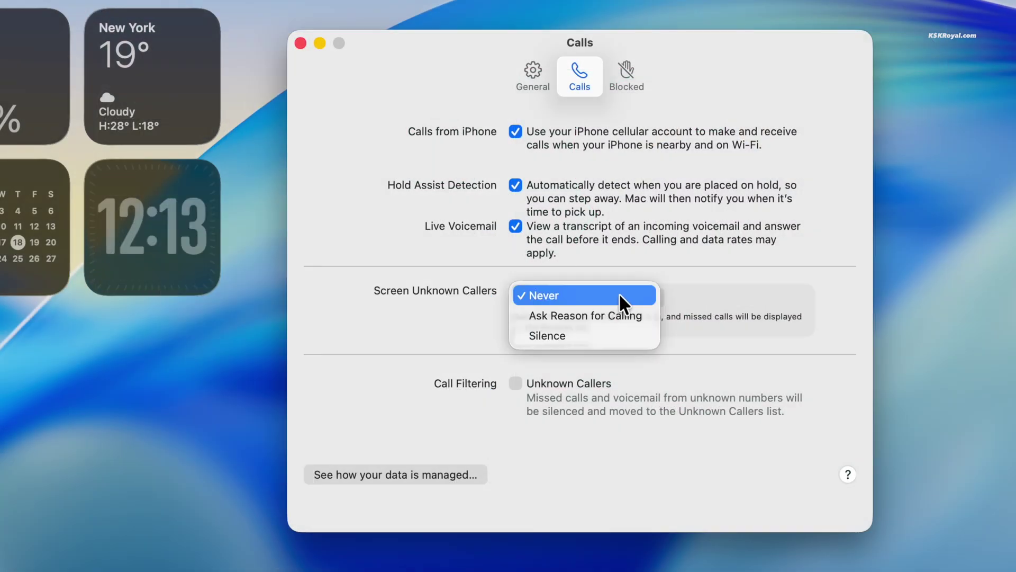
{"action": "left_click", "coordinate": [600, 458]}
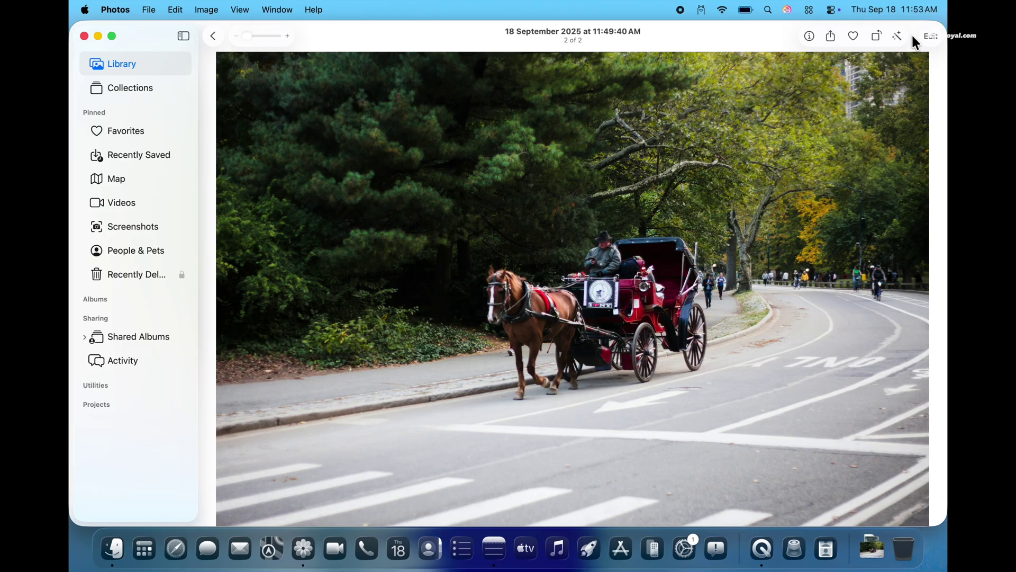
Use Clean Up to erase the distant pedestrians from the carriage photo and the boy from the seaside rock photo
{"action": "left_click", "coordinate": [930, 36]}
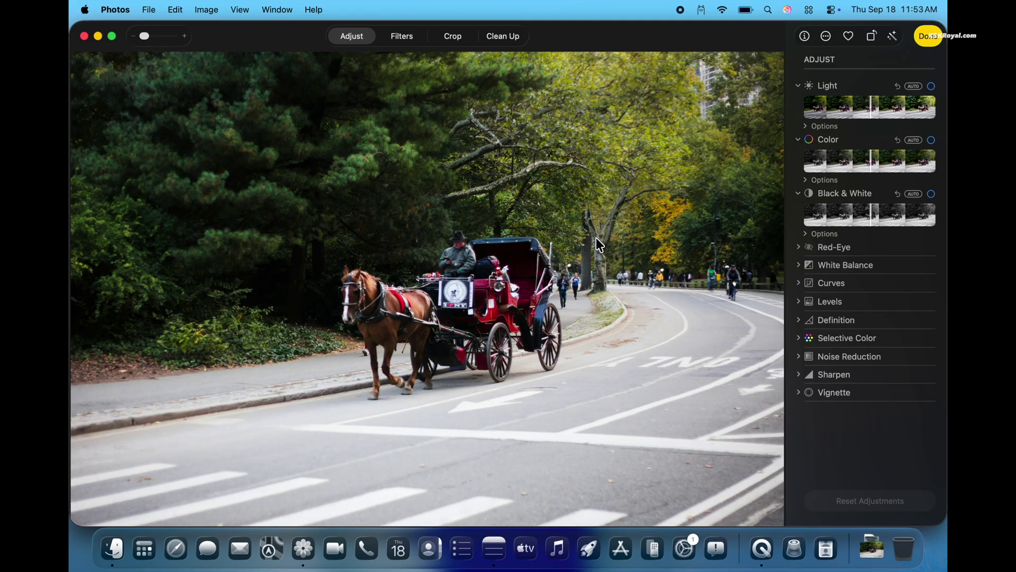
{"action": "left_click", "coordinate": [494, 37]}
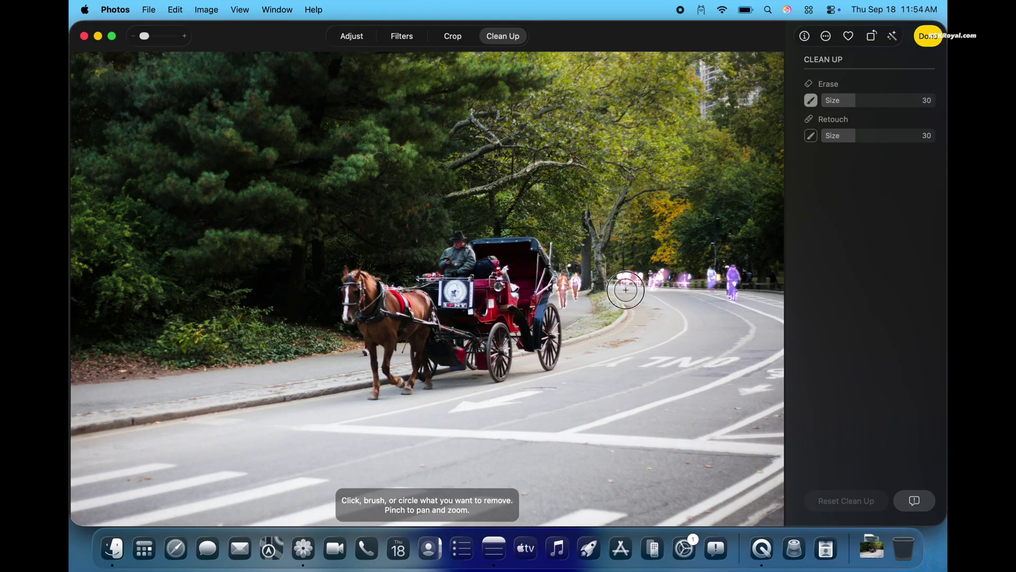
{"action": "mouse_move", "coordinate": [626, 288]}
{"action": "left_mouse_down"}
{"action": "mouse_move", "coordinate": [757, 316]}
{"action": "mouse_move", "coordinate": [749, 258]}
{"action": "mouse_move", "coordinate": [626, 254]}
{"action": "mouse_move", "coordinate": [617, 261]}
{"action": "mouse_move", "coordinate": [622, 292]}
{"action": "left_mouse_up"}
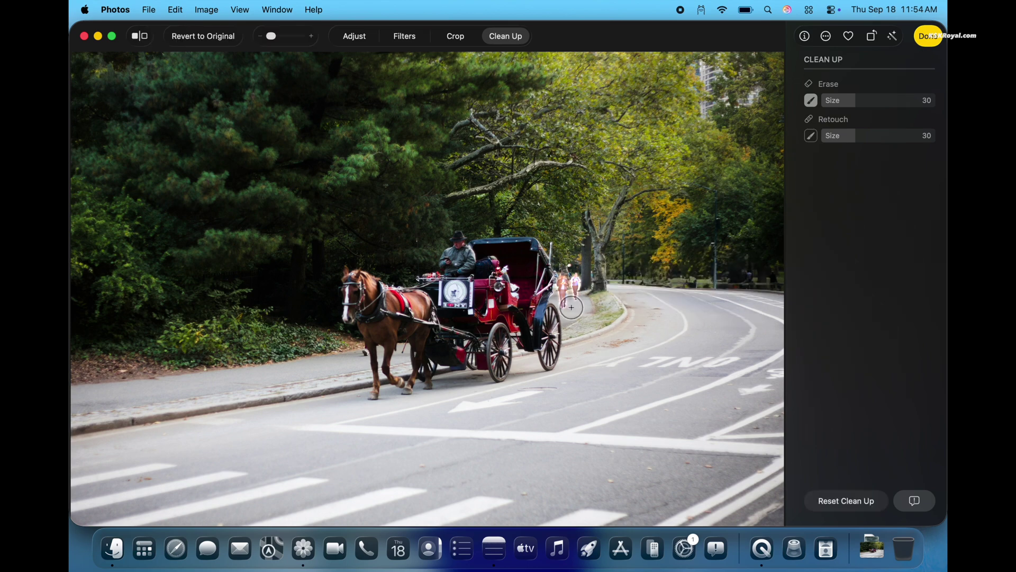
{"action": "mouse_move", "coordinate": [571, 307]}
{"action": "left_mouse_down"}
{"action": "mouse_move", "coordinate": [583, 286]}
{"action": "mouse_move", "coordinate": [567, 277]}
{"action": "mouse_move", "coordinate": [567, 308]}
{"action": "left_mouse_up"}
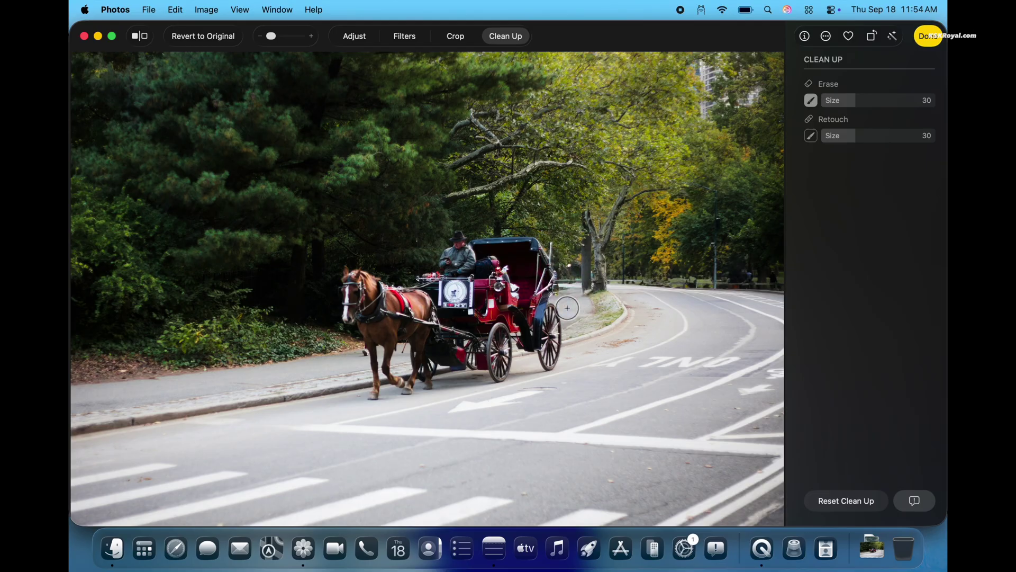
{"action": "mouse_move", "coordinate": [410, 456]}
{"action": "left_mouse_down"}
{"action": "mouse_move", "coordinate": [469, 401]}
{"action": "mouse_move", "coordinate": [471, 229]}
{"action": "mouse_move", "coordinate": [429, 202]}
{"action": "mouse_move", "coordinate": [411, 229]}
{"action": "mouse_move", "coordinate": [405, 317]}
{"action": "mouse_move", "coordinate": [422, 415]}
{"action": "mouse_move", "coordinate": [402, 447]}
{"action": "mouse_move", "coordinate": [408, 458]}
{"action": "left_mouse_up"}
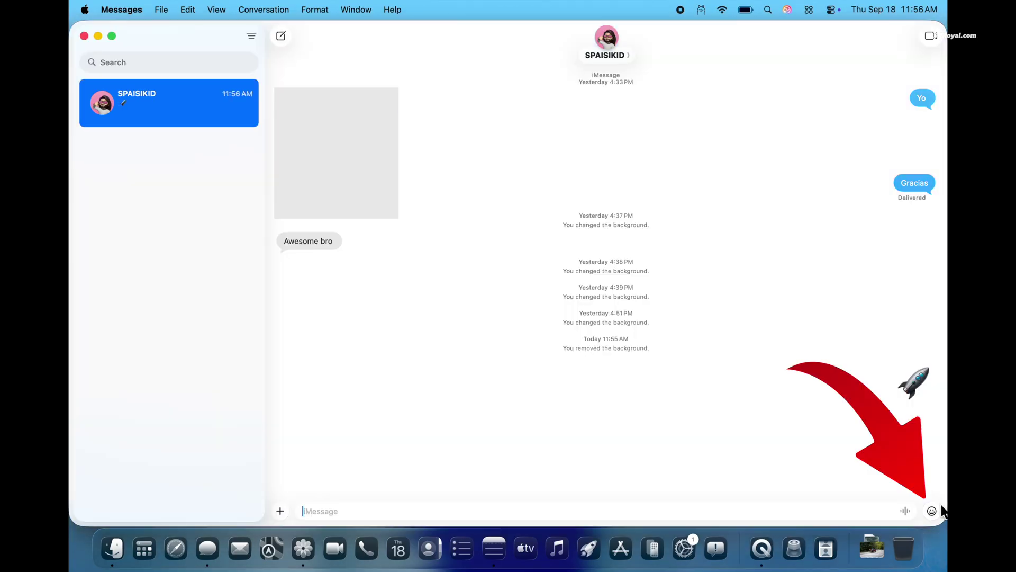
Generate a Genmoji from the description 'Create a White parrot'
{"action": "left_click", "coordinate": [937, 510]}
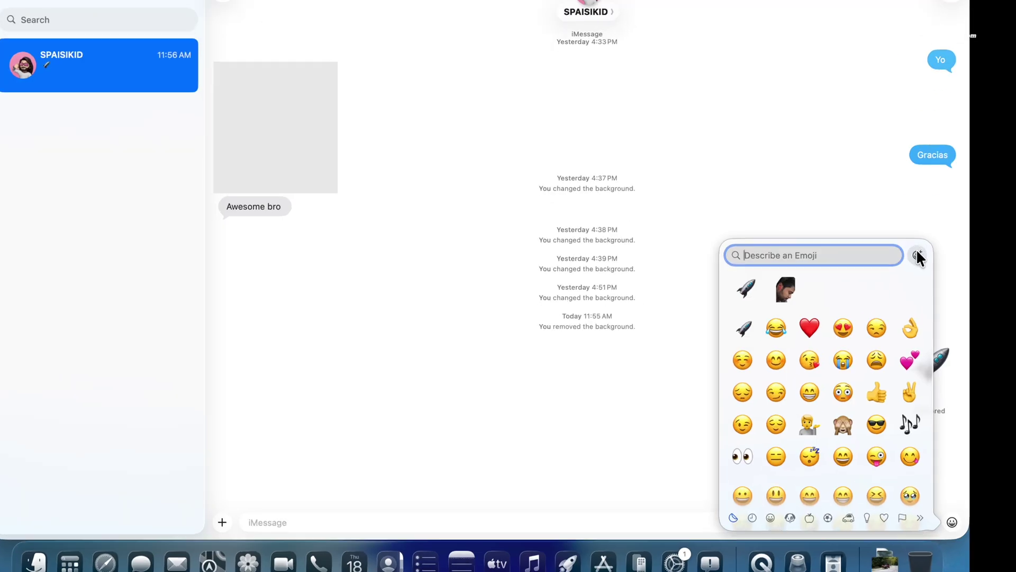
{"action": "left_click", "coordinate": [917, 255]}
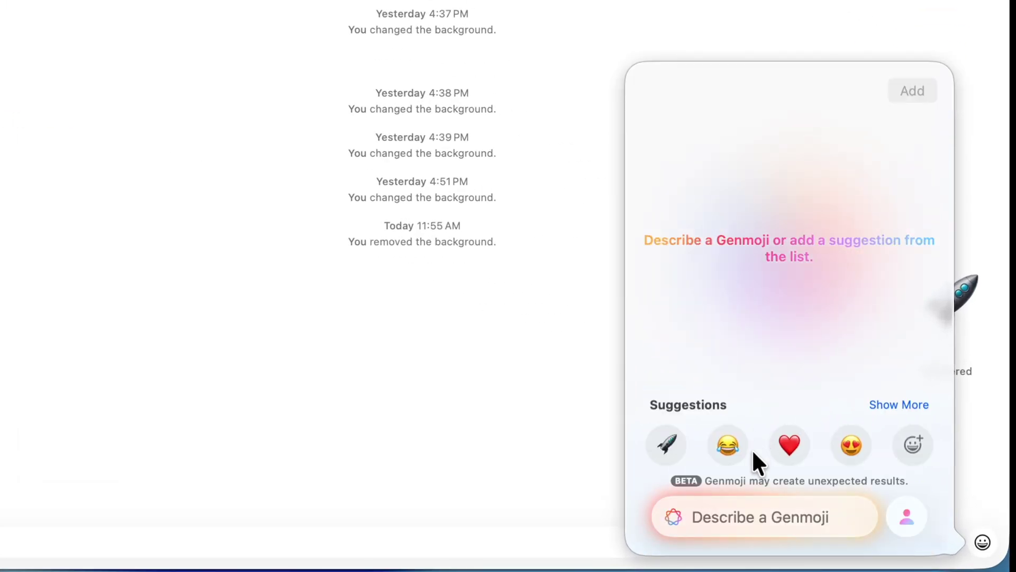
{"action": "type", "text": "Create a White parrot"}
{"action": "key", "text": "Return"}
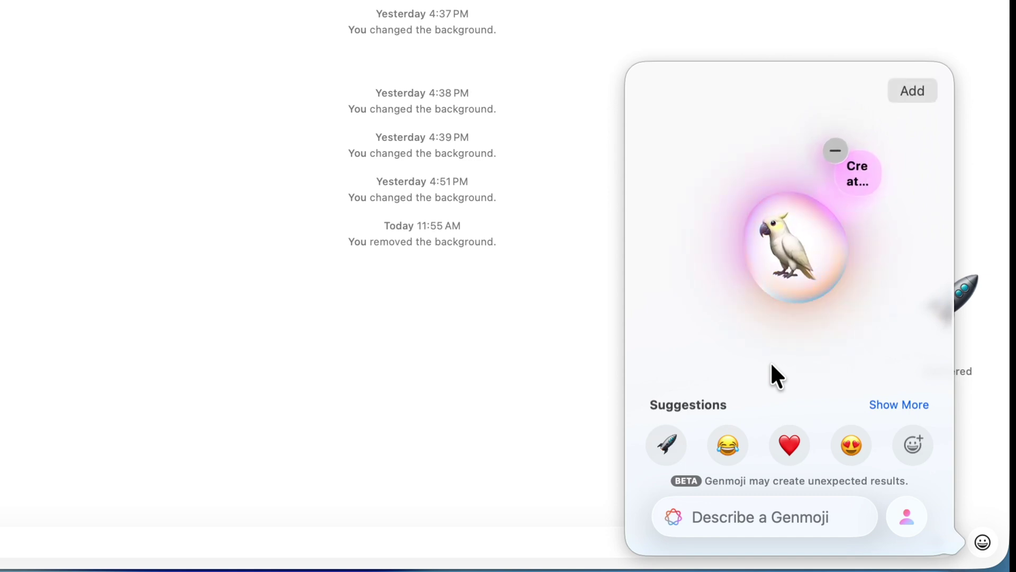
Mix laughing, red heart and heart-eyes emoji into the parrot Genmoji and add it to the message
{"action": "left_click", "coordinate": [911, 404]}
{"action": "left_click", "coordinate": [662, 405]}
{"action": "left_click", "coordinate": [736, 442]}
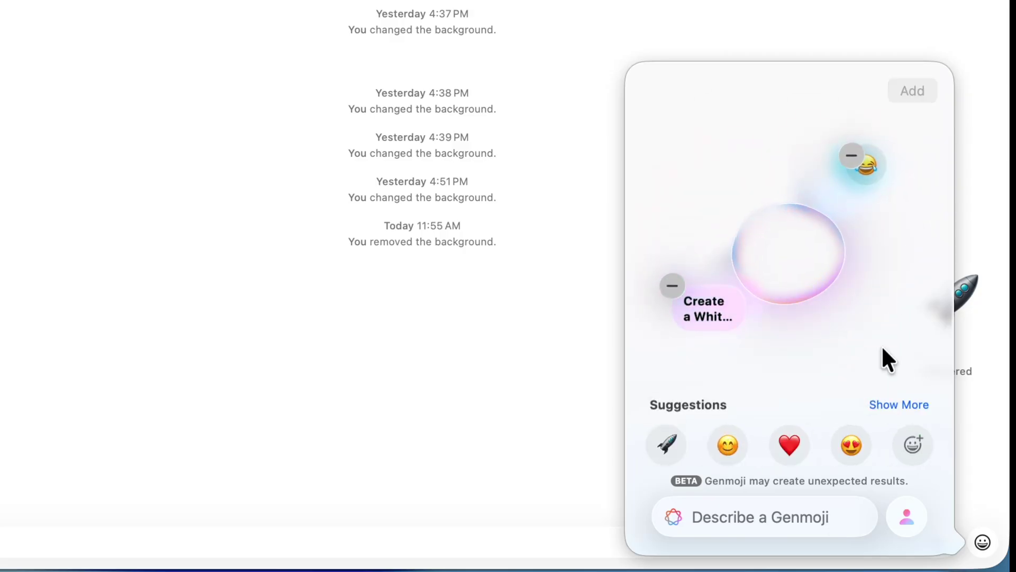
{"action": "left_click", "coordinate": [790, 445]}
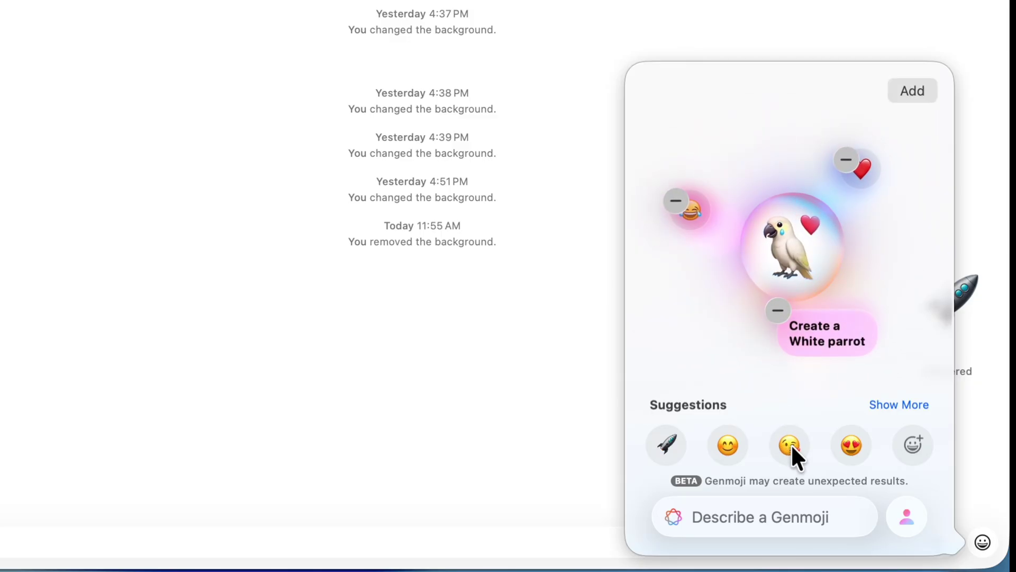
{"action": "left_click", "coordinate": [841, 445]}
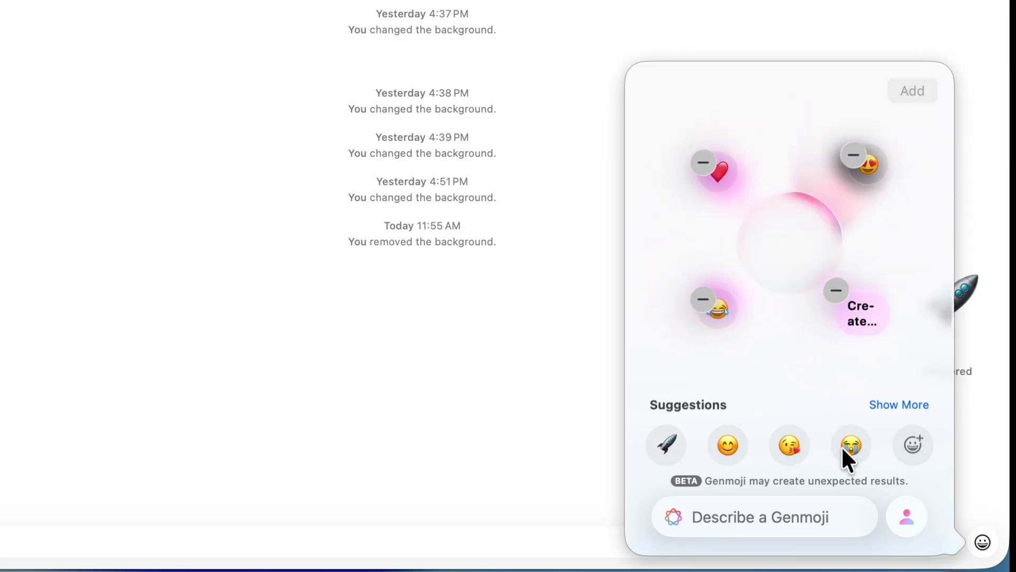
{"action": "left_click", "coordinate": [913, 92]}
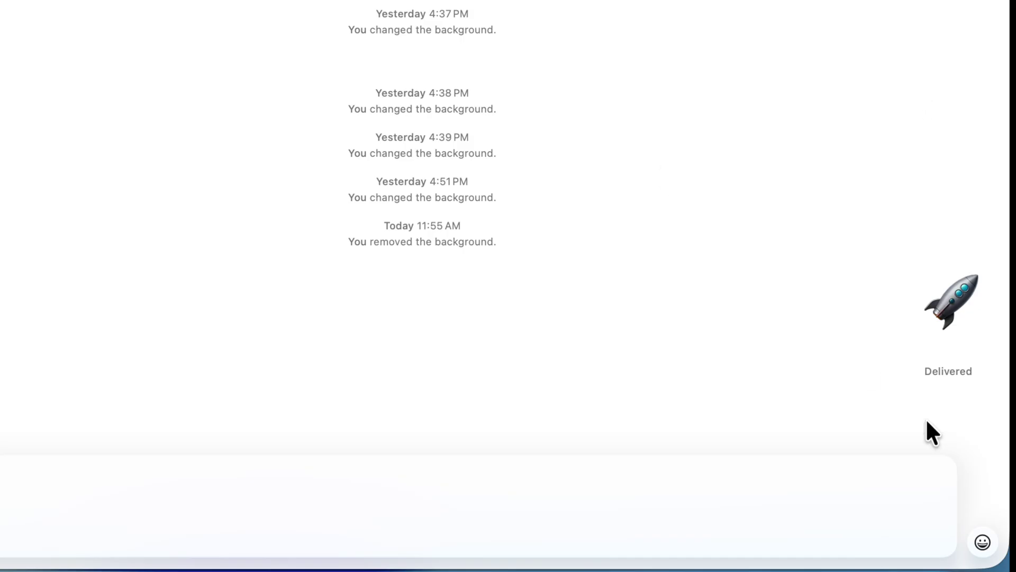
Send the parrot Genmoji and preview the Ice background in the contact's chat backgrounds
{"action": "key", "text": "Return"}
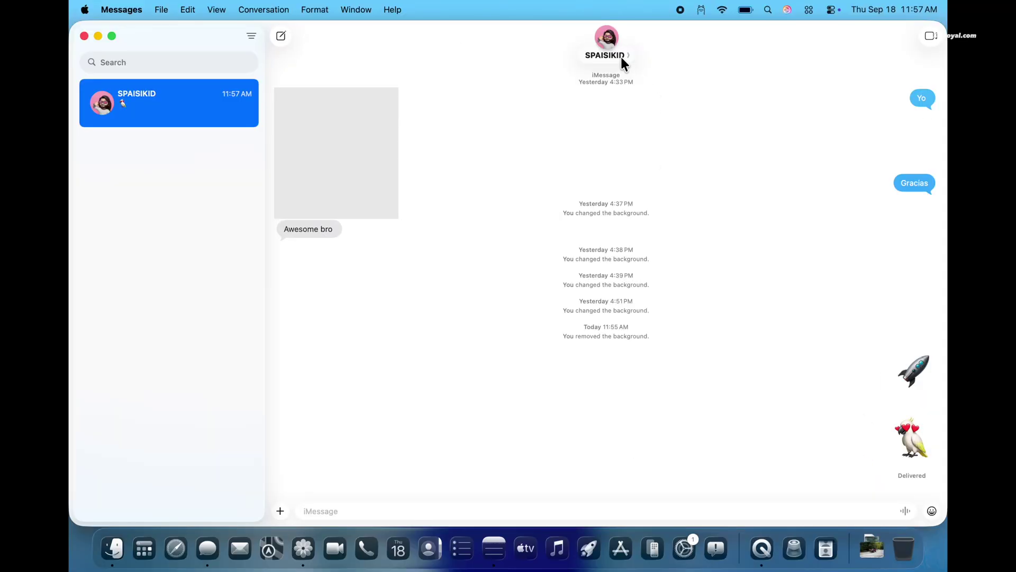
{"action": "left_click", "coordinate": [621, 56]}
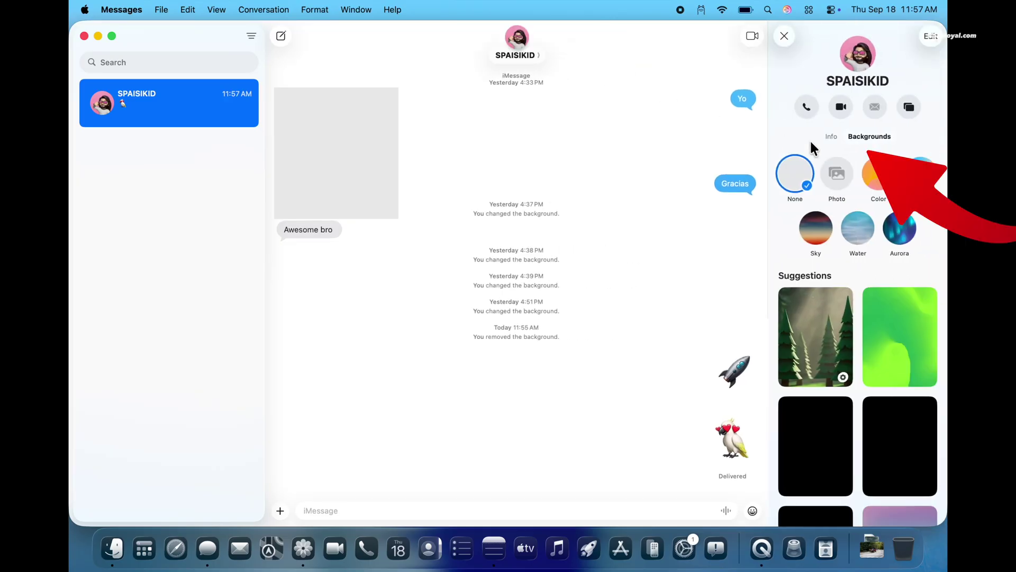
{"action": "scroll", "coordinate": [853, 372], "scroll_direction": "down", "scroll_amount": 6}
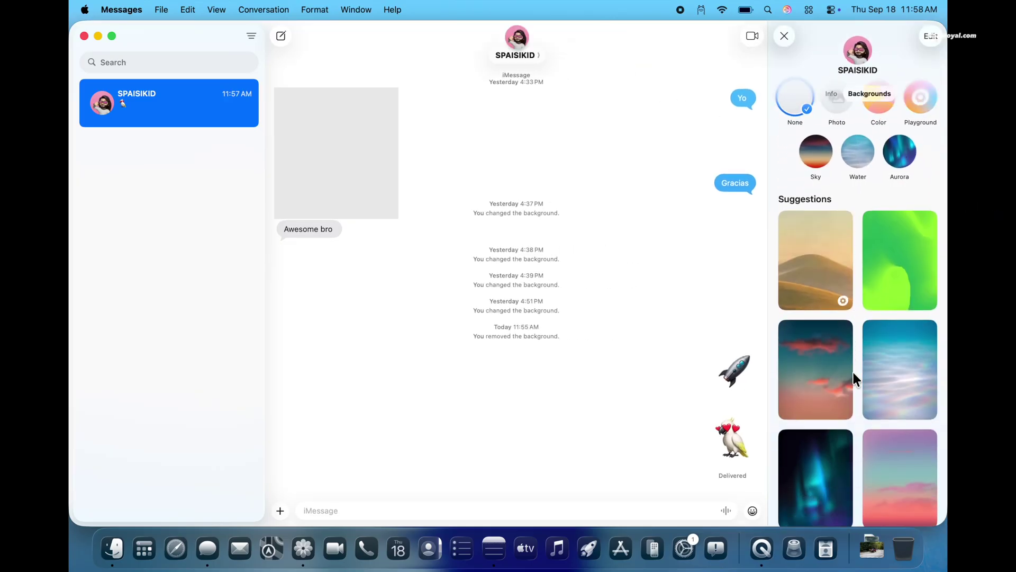
{"action": "left_click", "coordinate": [827, 423]}
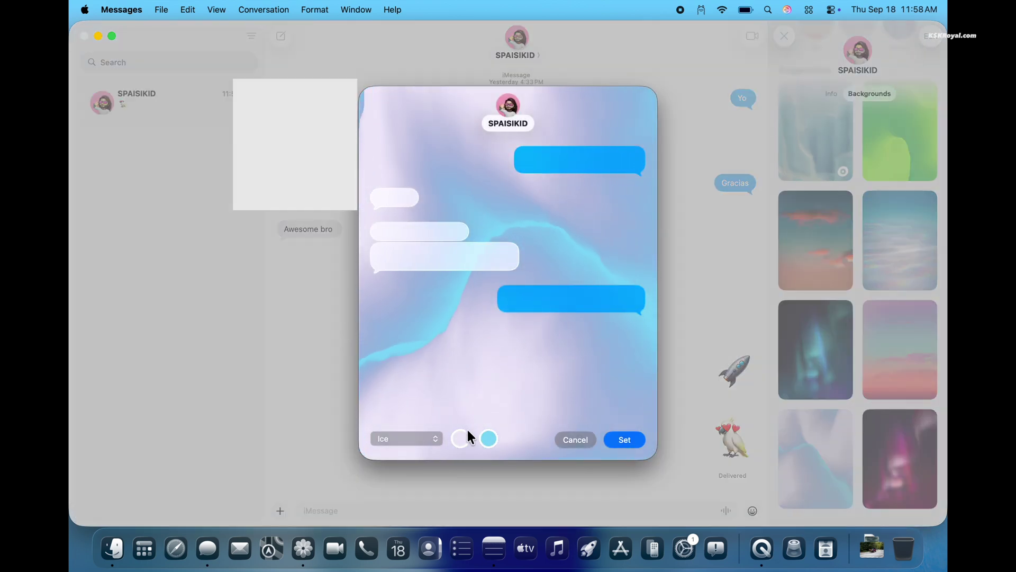
Switch the background style from Mango to Plum and set it for the conversation
{"action": "left_click", "coordinate": [463, 437]}
{"action": "left_click", "coordinate": [490, 435]}
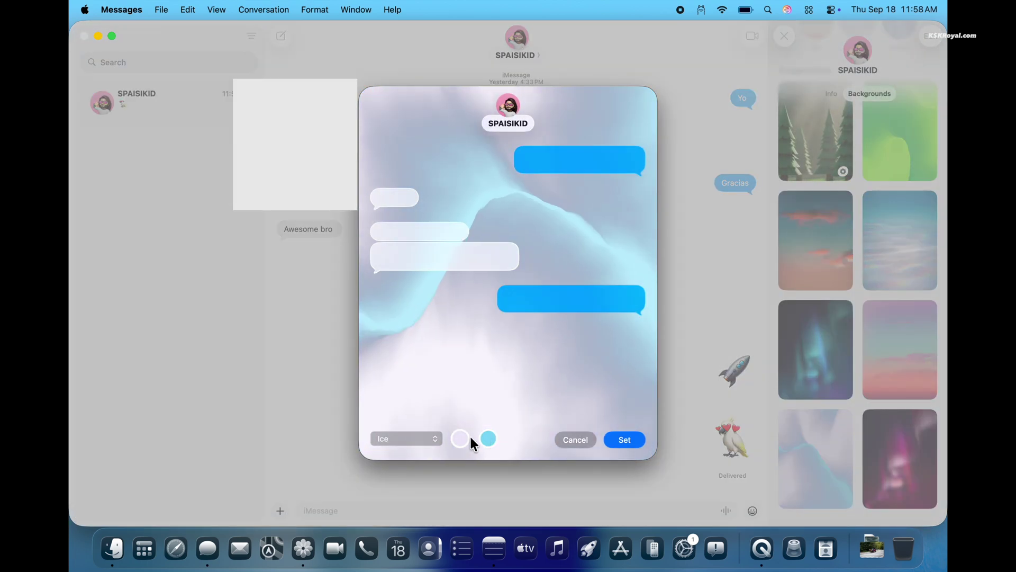
{"action": "left_click", "coordinate": [435, 438]}
{"action": "left_click", "coordinate": [418, 423]}
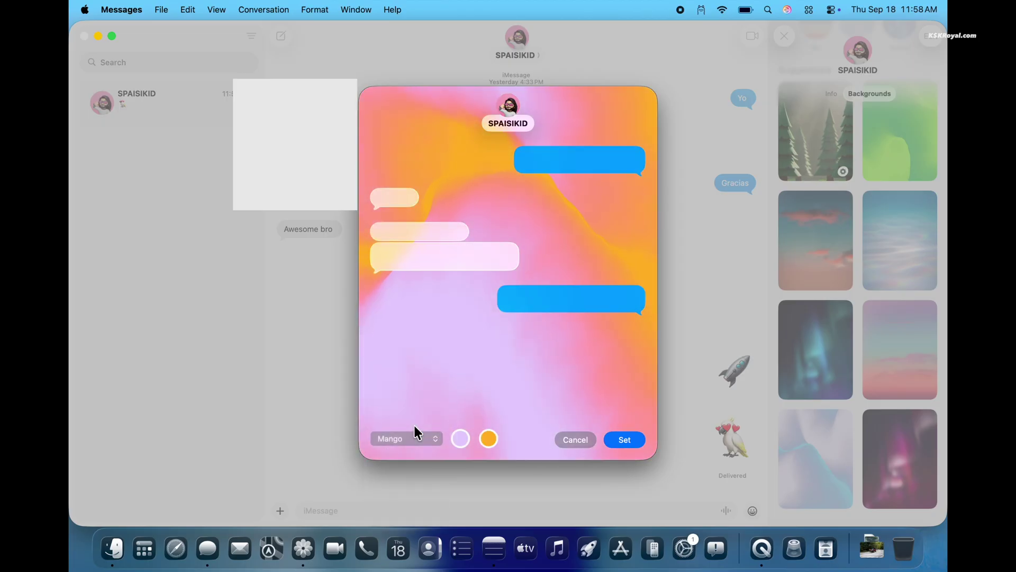
{"action": "left_click", "coordinate": [415, 439]}
{"action": "left_click", "coordinate": [407, 465]}
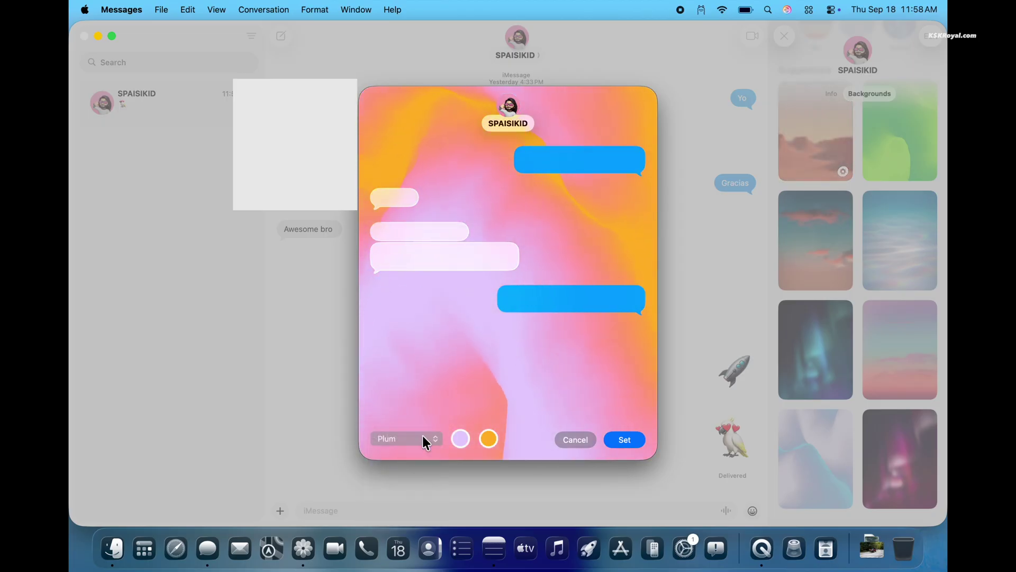
{"action": "left_click", "coordinate": [623, 443]}
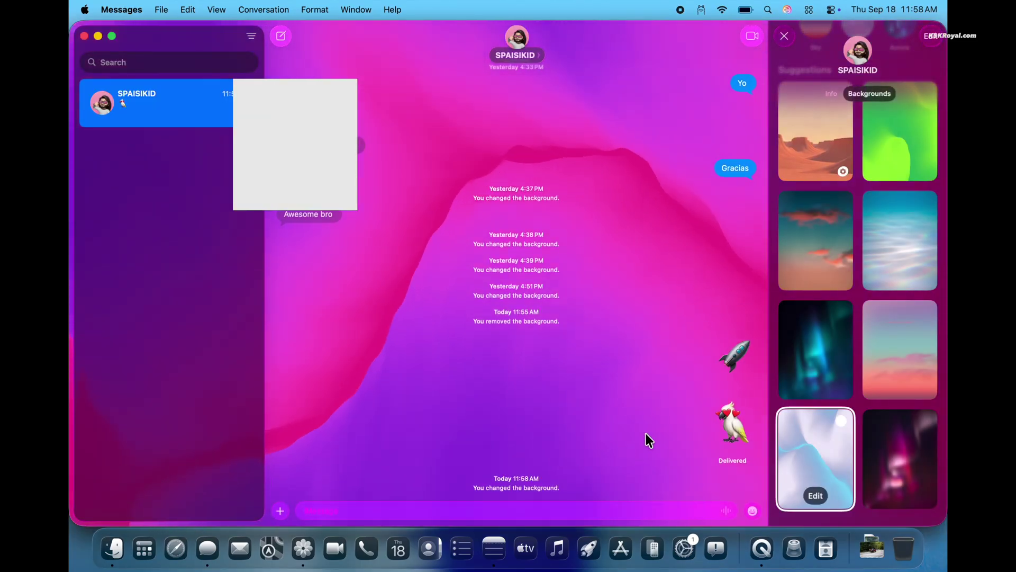
Generate the 'PUG DOG Walking in the HOOD' image, try ChatGPT style, then return to Genmoji style
{"action": "type", "text": "ture "}
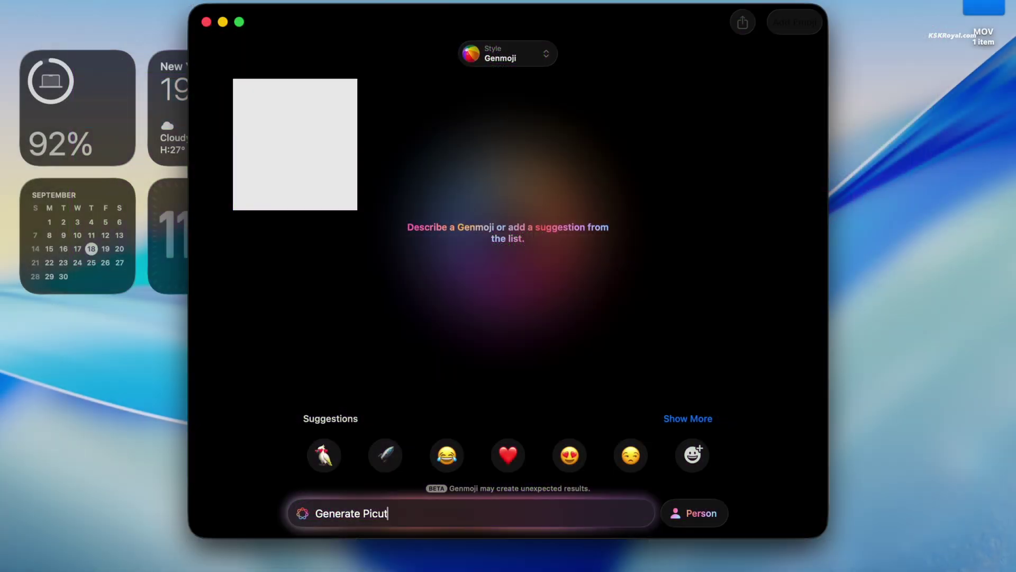
{"action": "type", "text": "of PUG DOG Walking in the HOOD"}
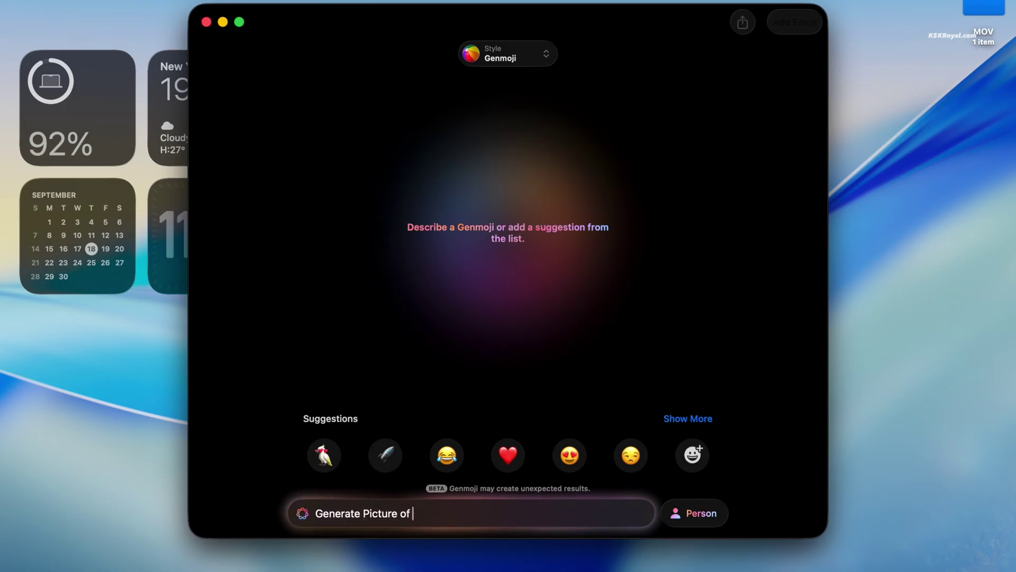
{"action": "key", "text": "Return"}
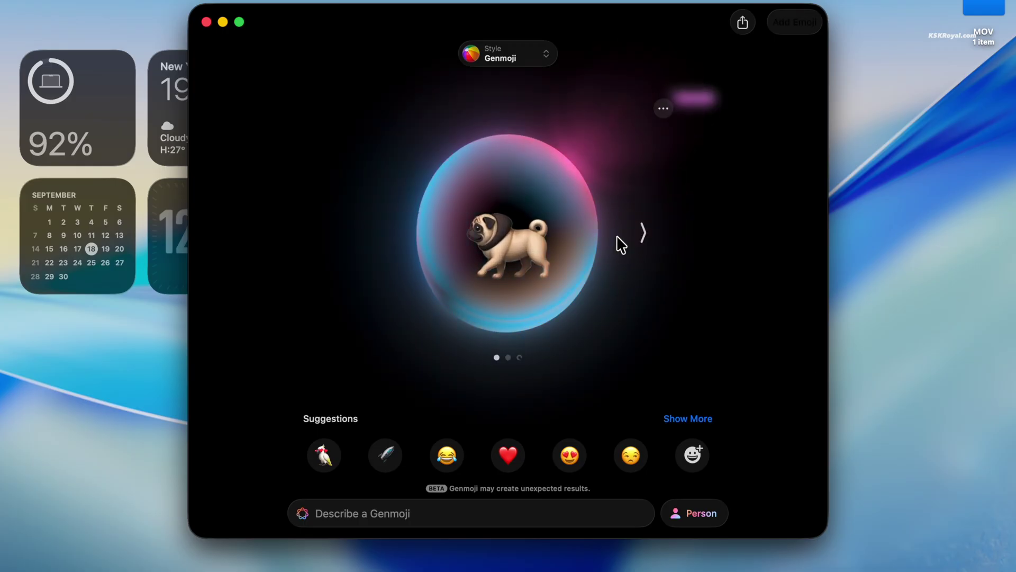
{"action": "left_click", "coordinate": [540, 59]}
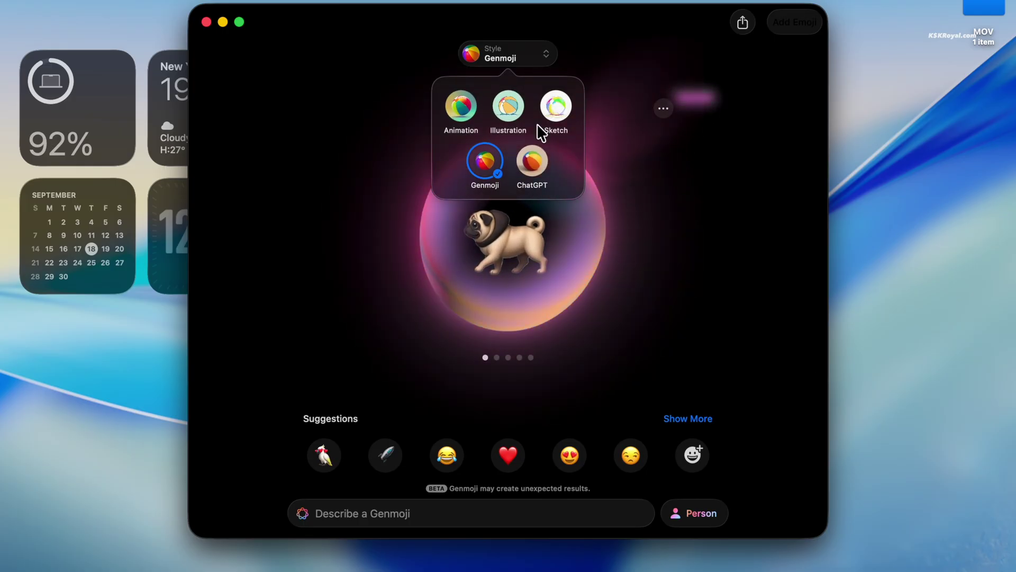
{"action": "left_click", "coordinate": [532, 160]}
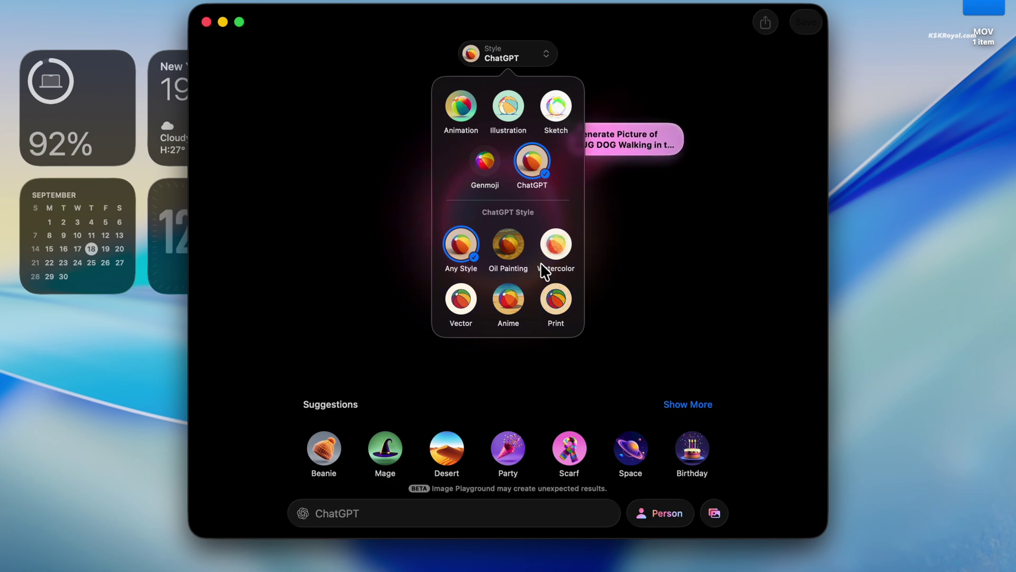
{"action": "left_click", "coordinate": [485, 160]}
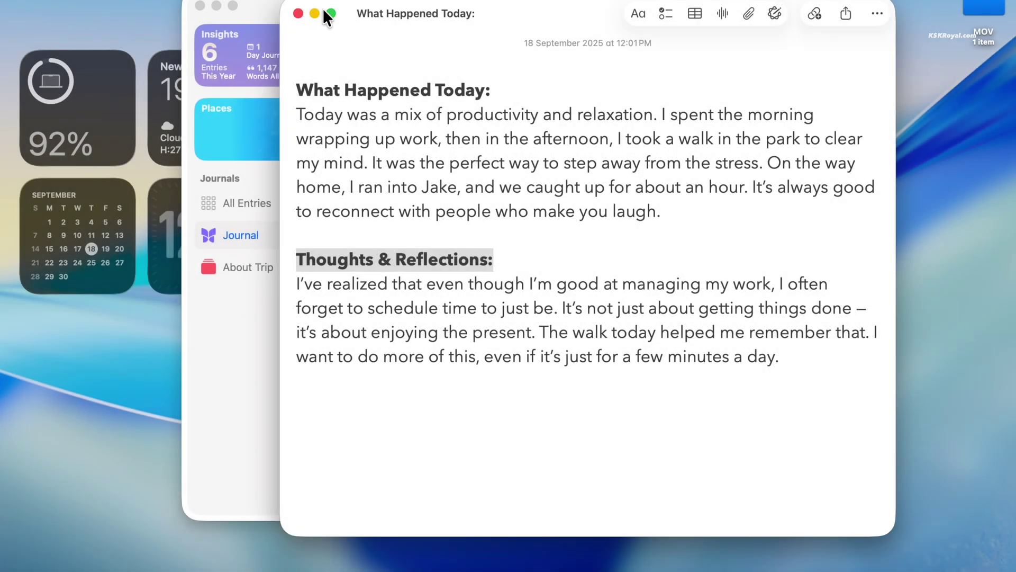
Rewrite the What Happened Today paragraph with Writing Tools
{"action": "left_click", "coordinate": [200, 7]}
{"action": "left_click_drag", "start_coordinate": [465, 12], "coordinate": [456, 16]}
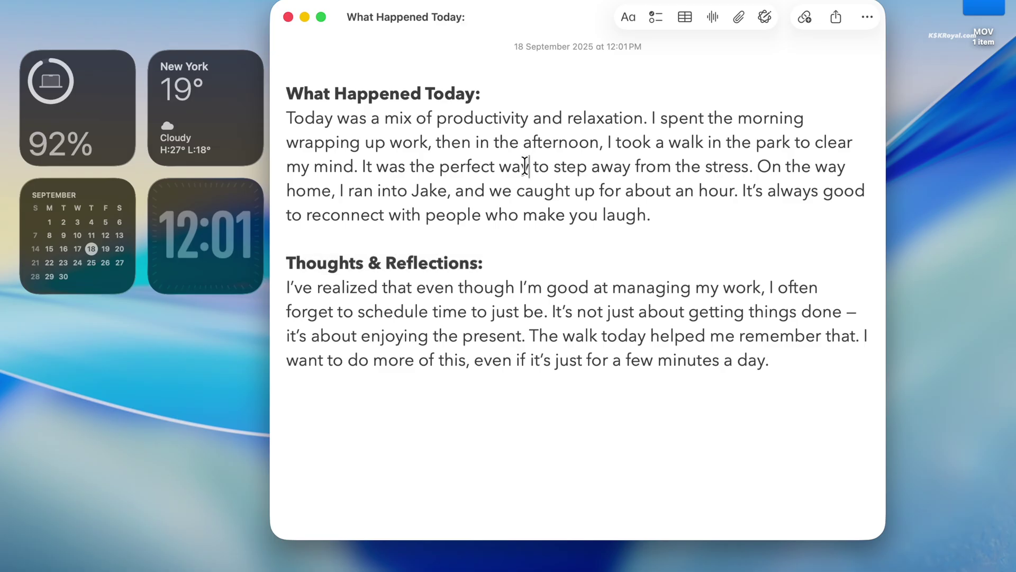
{"action": "triple_click", "coordinate": [612, 189]}
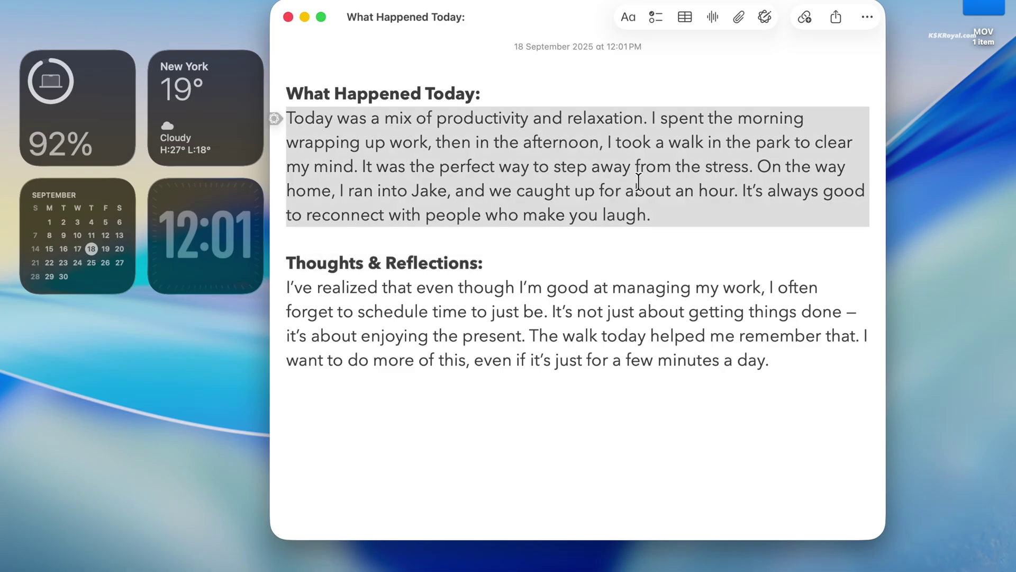
{"action": "left_click", "coordinate": [766, 15]}
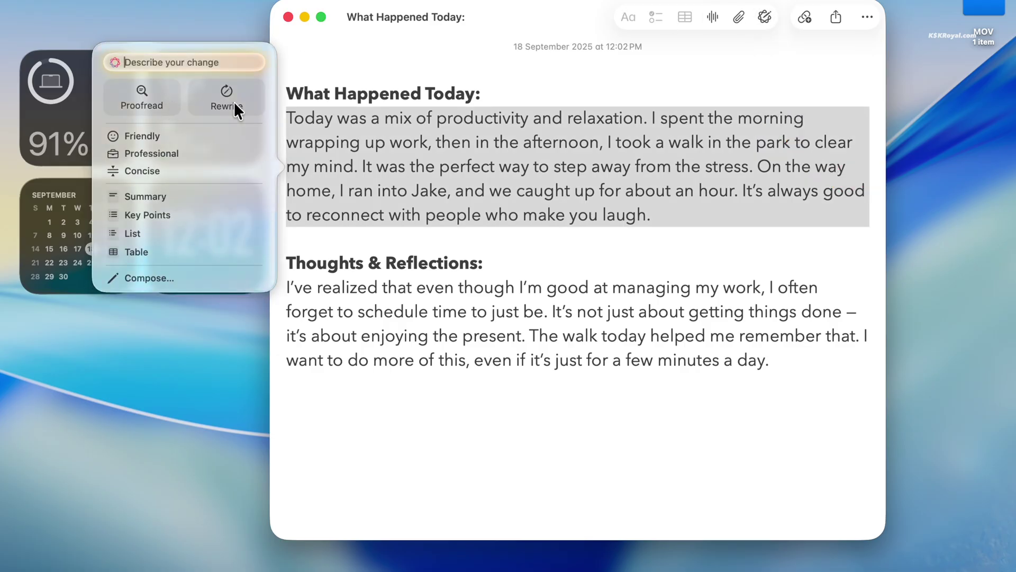
{"action": "left_click", "coordinate": [249, 99]}
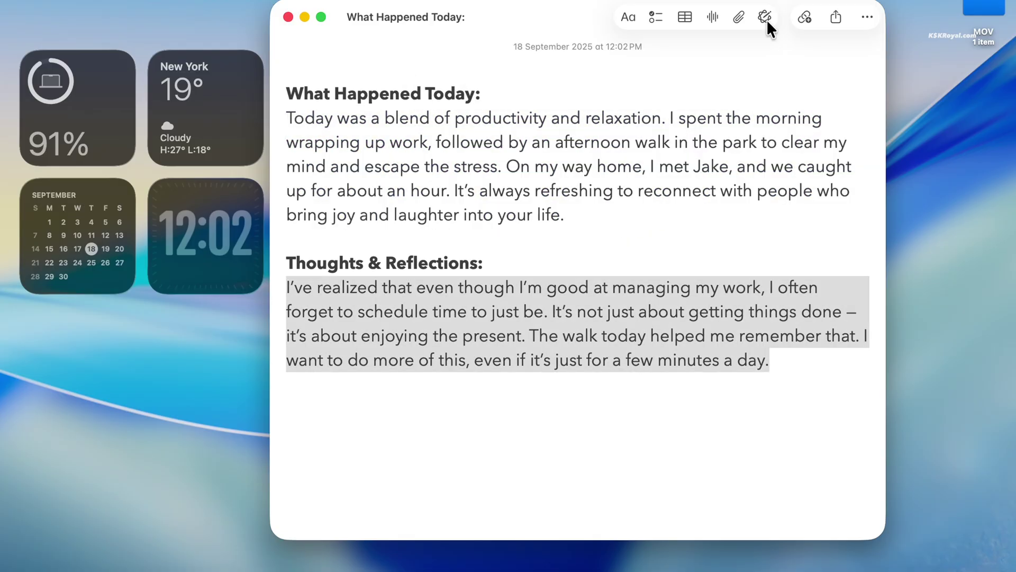
Replace the Thoughts & Reflections paragraph with its Key Points summary
{"action": "left_click", "coordinate": [766, 17]}
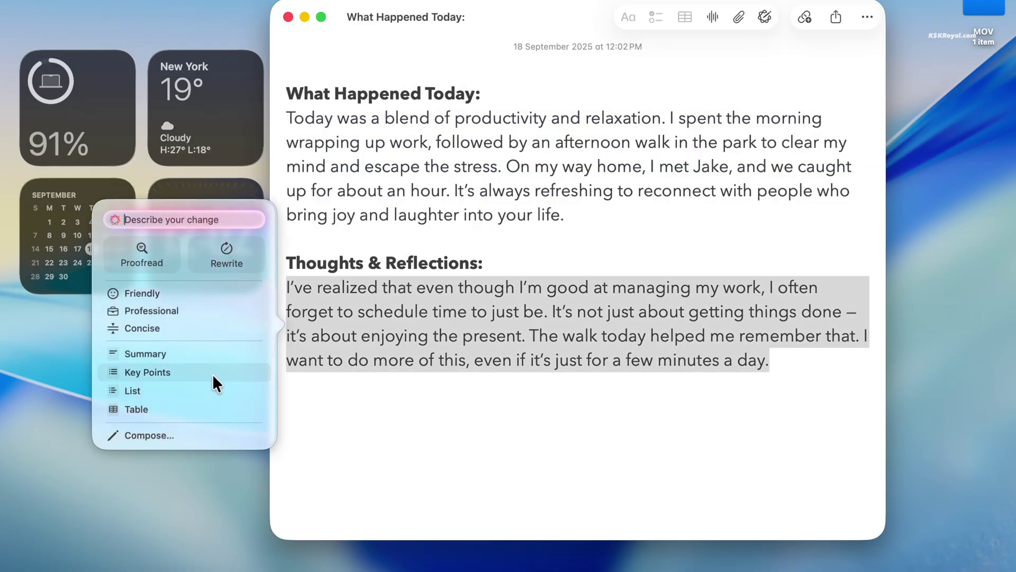
{"action": "left_click", "coordinate": [197, 376]}
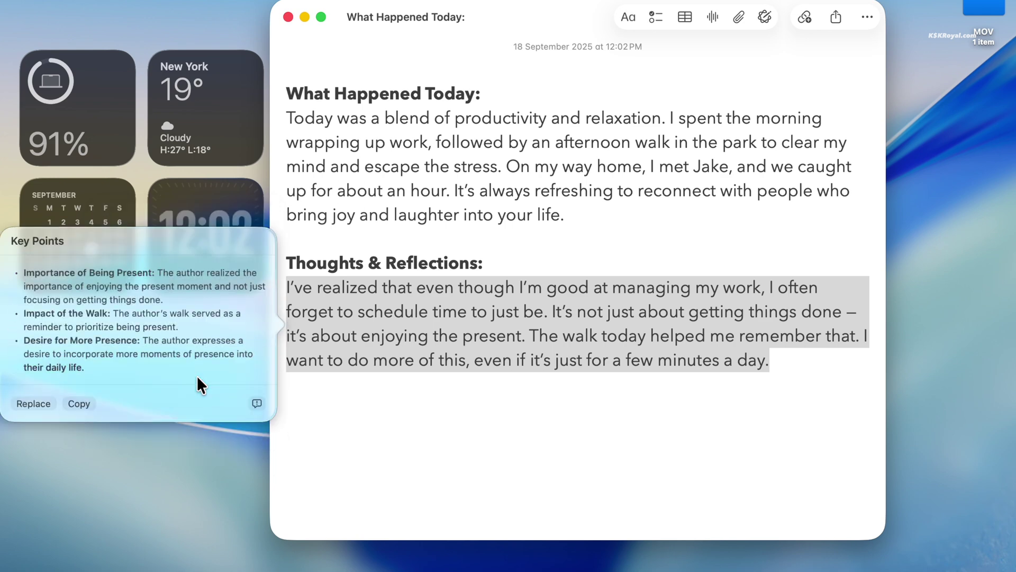
{"action": "left_click", "coordinate": [36, 404]}
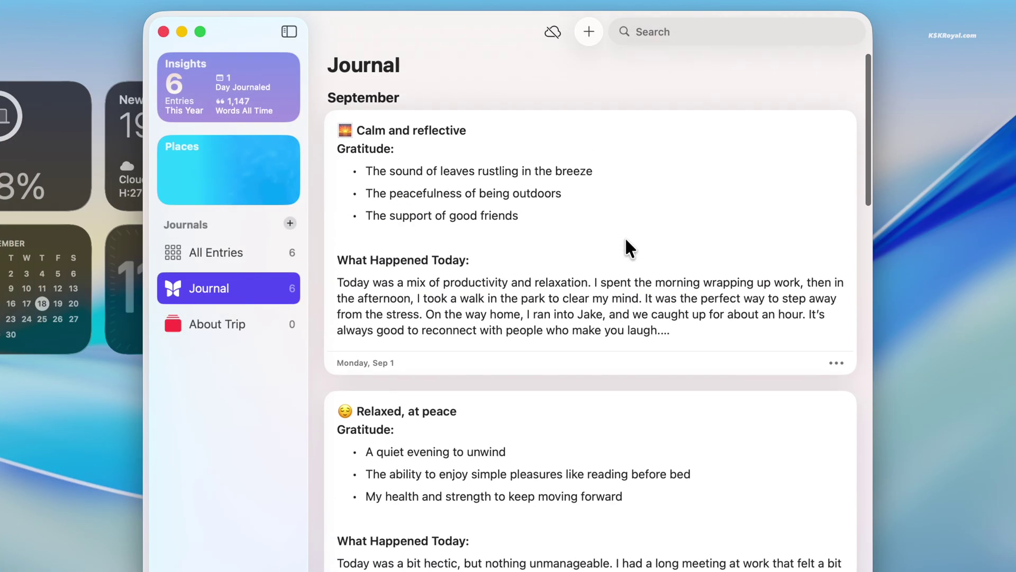
Insert the rocket photo from the Photos library into the Sep 1 'Calm and reflective' Journal entry
{"action": "scroll", "coordinate": [624, 236], "scroll_direction": "down", "scroll_amount": 1}
{"action": "scroll", "coordinate": [625, 237], "scroll_direction": "down", "scroll_amount": 6}
{"action": "double_click", "coordinate": [598, 262]}
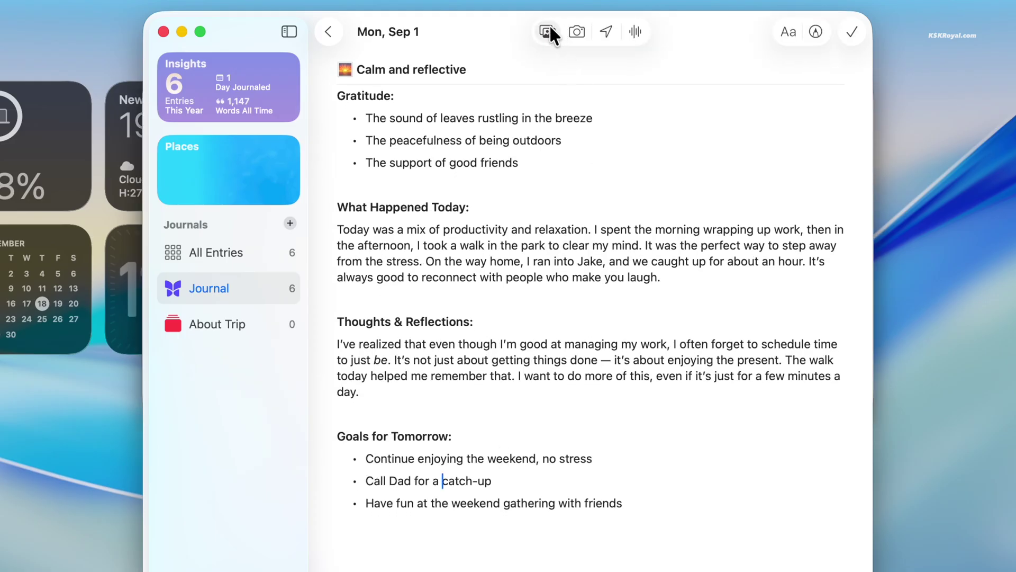
{"action": "left_click", "coordinate": [548, 30]}
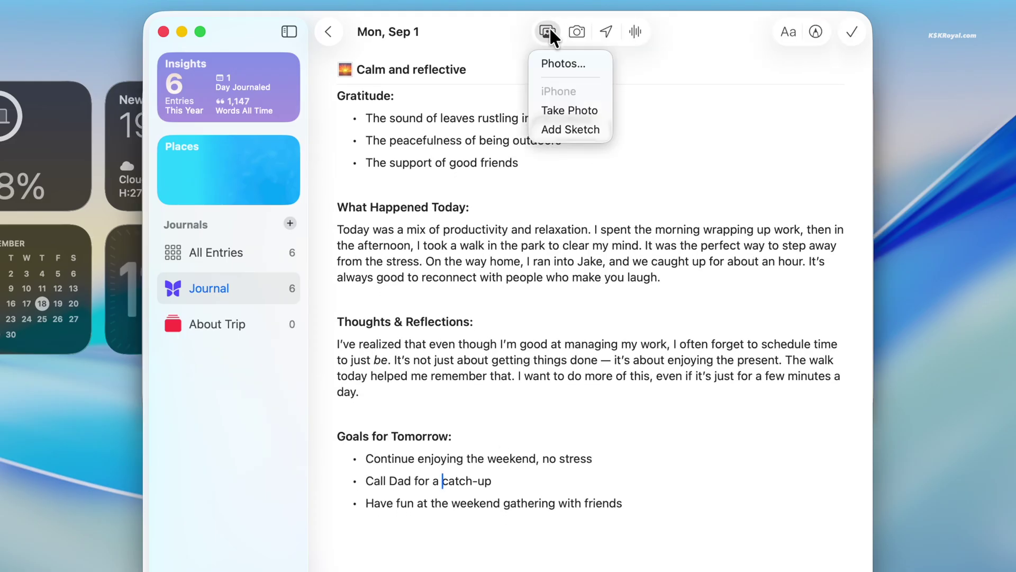
{"action": "left_click", "coordinate": [565, 64]}
{"action": "left_click", "coordinate": [427, 265]}
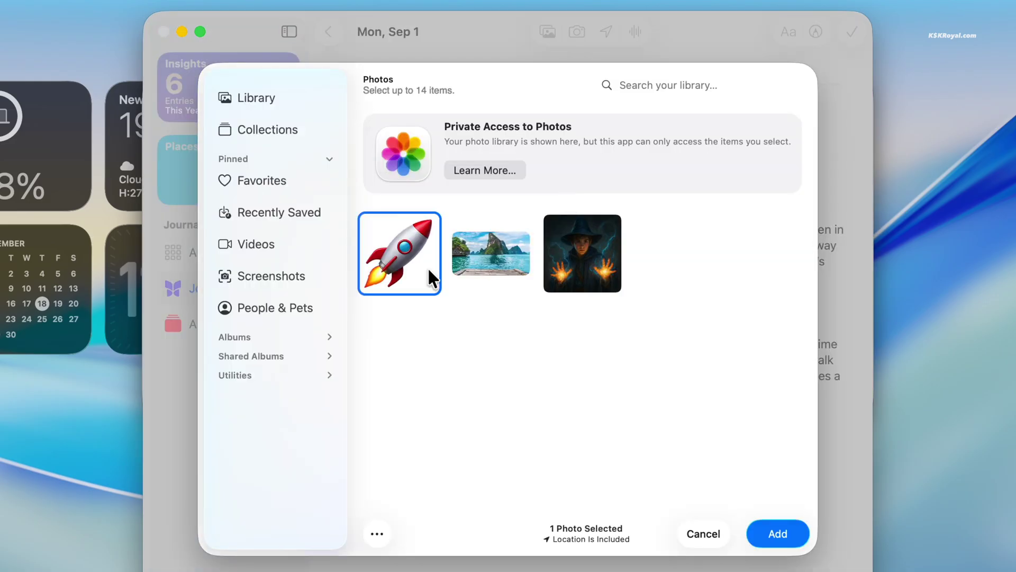
{"action": "left_click", "coordinate": [789, 528]}
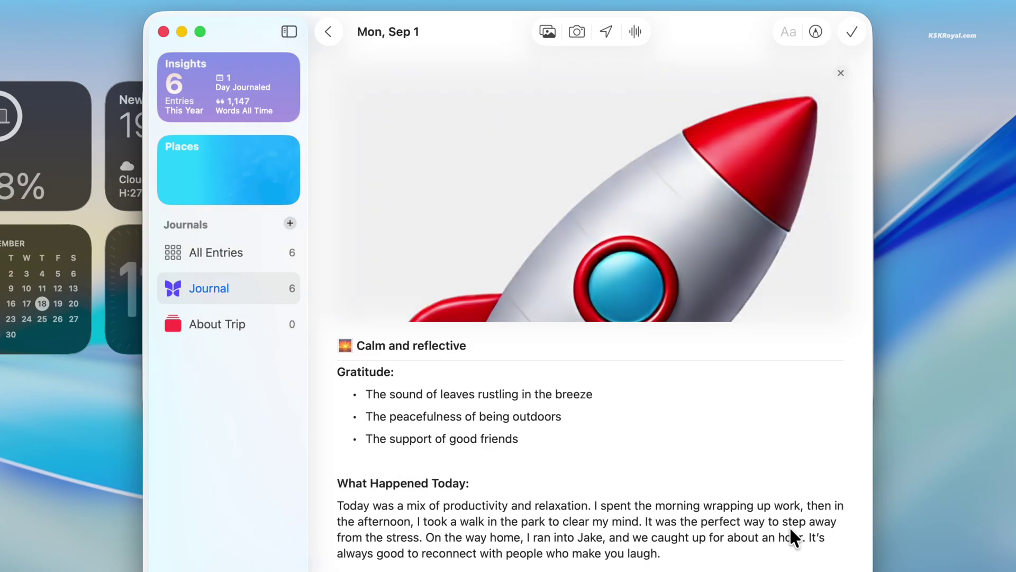
{"action": "scroll", "coordinate": [605, 262], "scroll_direction": "down", "scroll_amount": 5}
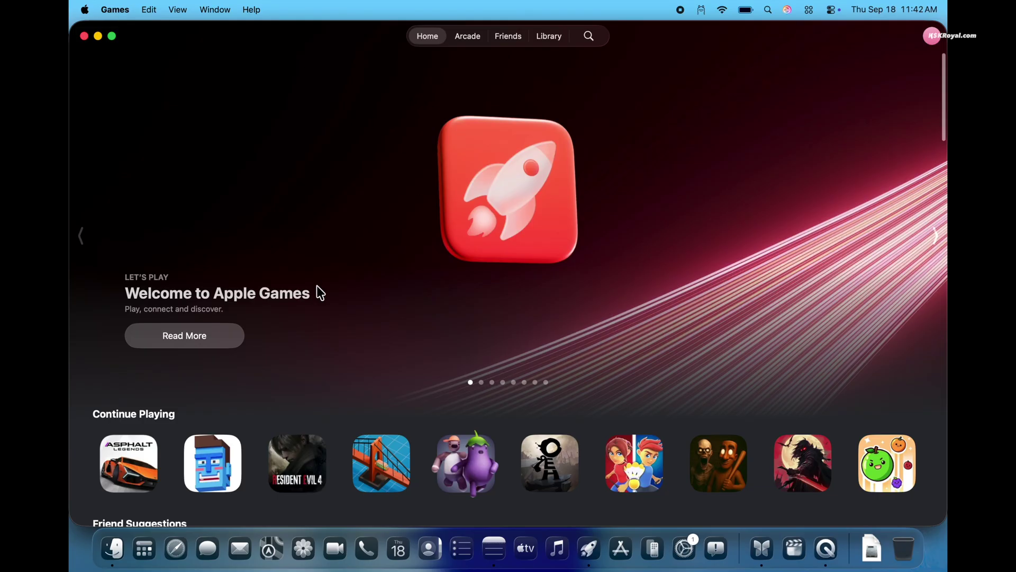
Scroll the Apple Games Home page down to Continue Playing and Friend Suggestions, then back up
{"action": "scroll", "coordinate": [319, 291], "scroll_direction": "down", "scroll_amount": 5}
{"action": "scroll", "coordinate": [317, 293], "scroll_direction": "down", "scroll_amount": 2}
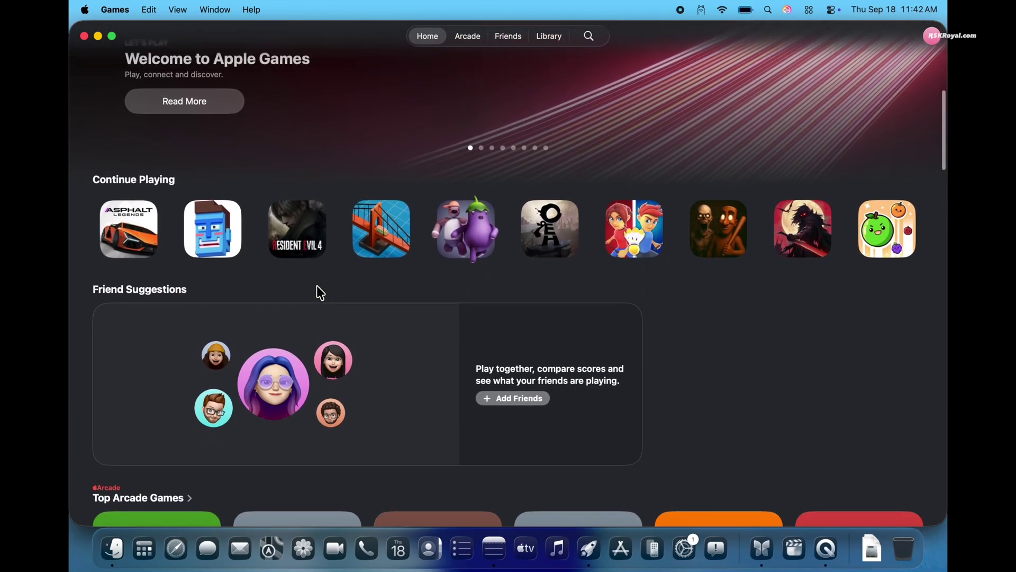
{"action": "scroll", "coordinate": [401, 291], "scroll_direction": "up", "scroll_amount": 2}
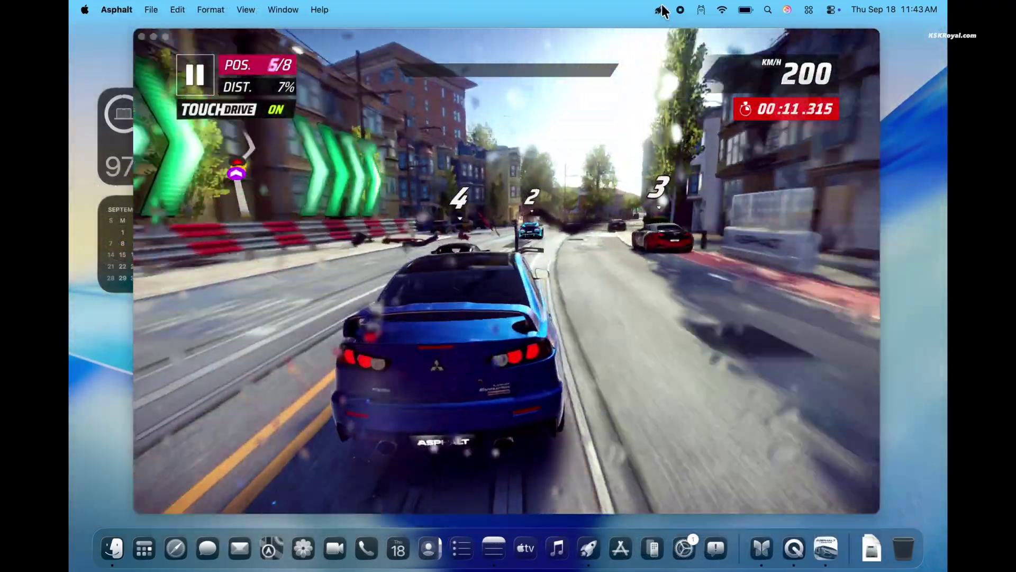
{"action": "left_click", "coordinate": [660, 10]}
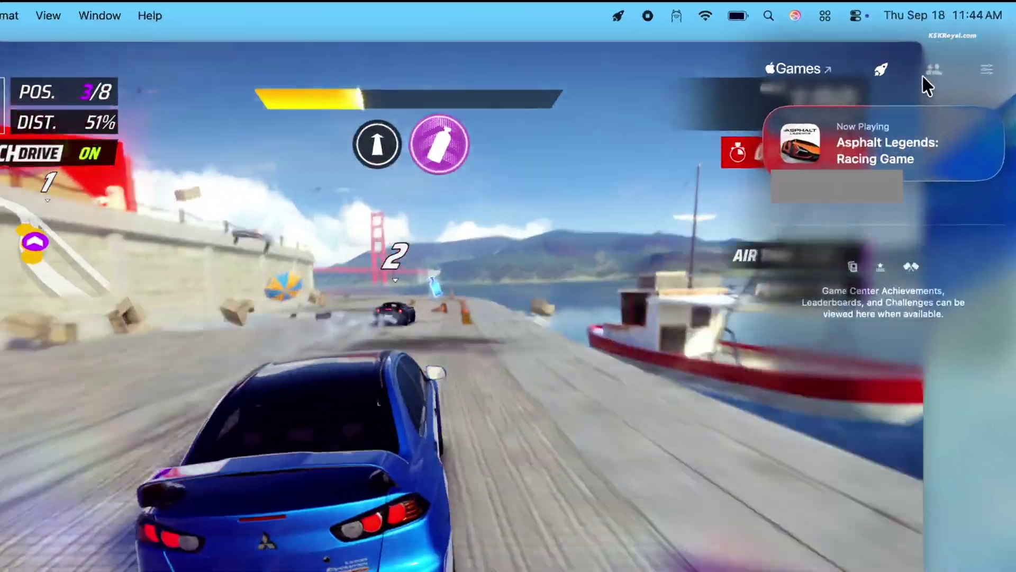
{"action": "left_click", "coordinate": [886, 50]}
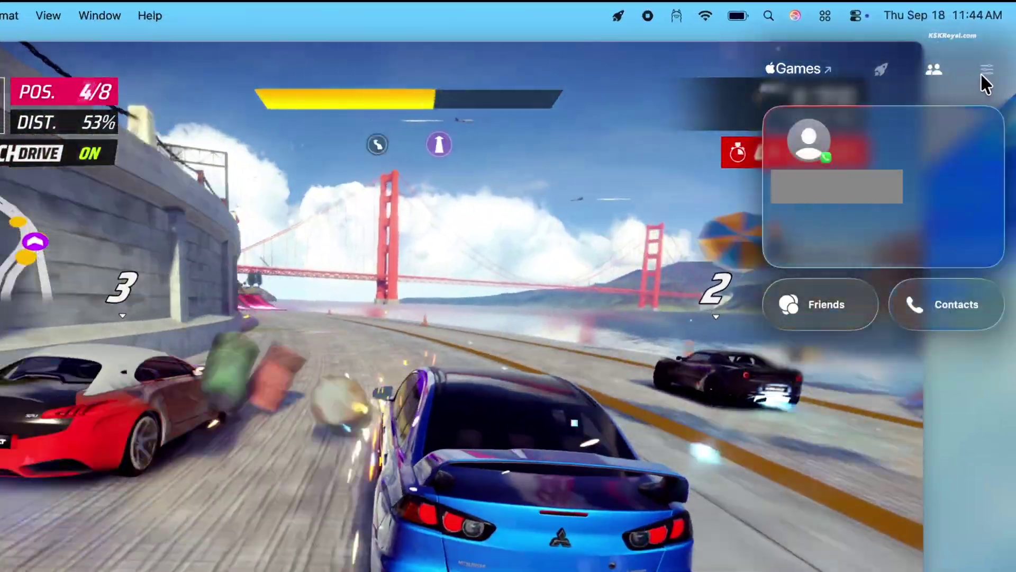
{"action": "left_click", "coordinate": [984, 73]}
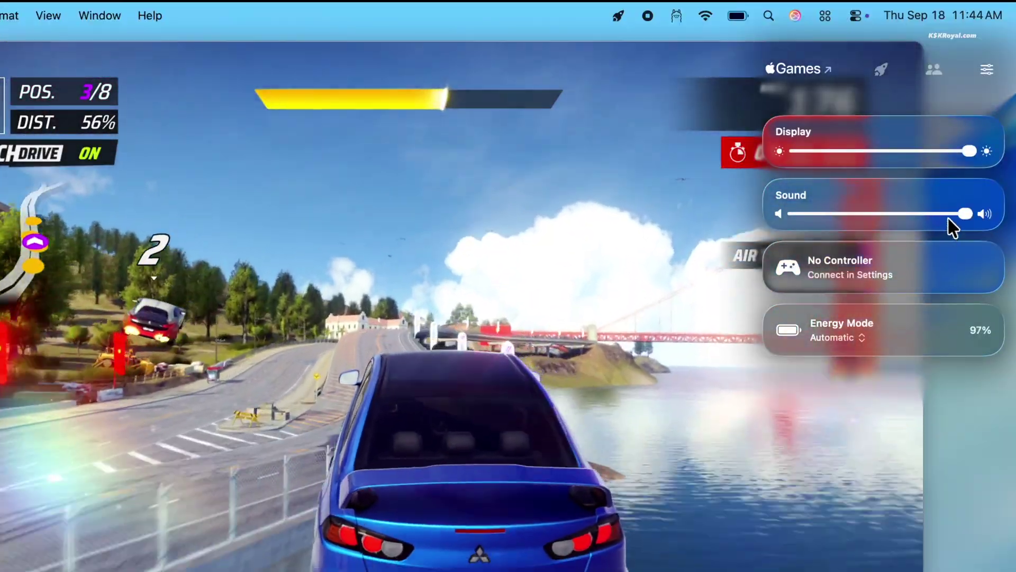
{"action": "mouse_move", "coordinate": [948, 215]}
{"action": "left_mouse_down"}
{"action": "mouse_move", "coordinate": [874, 213]}
{"action": "mouse_move", "coordinate": [947, 215]}
{"action": "left_mouse_up"}
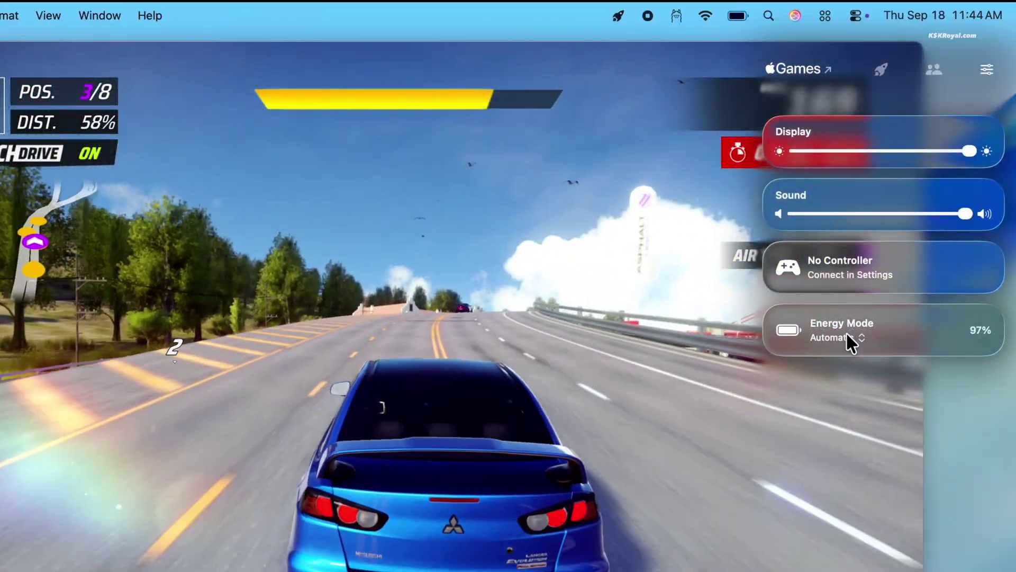
{"action": "left_click", "coordinate": [846, 335]}
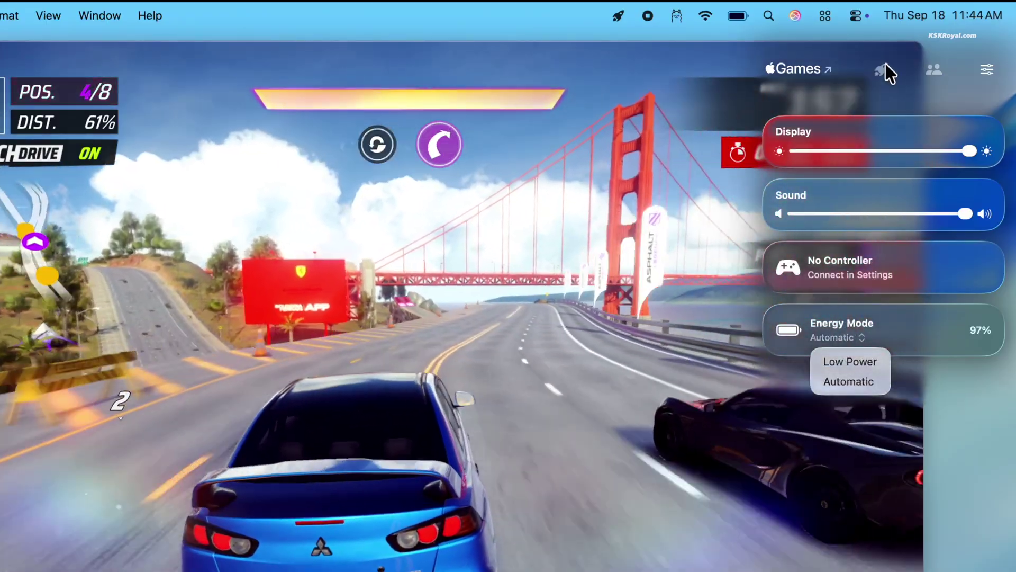
{"action": "left_click", "coordinate": [885, 62]}
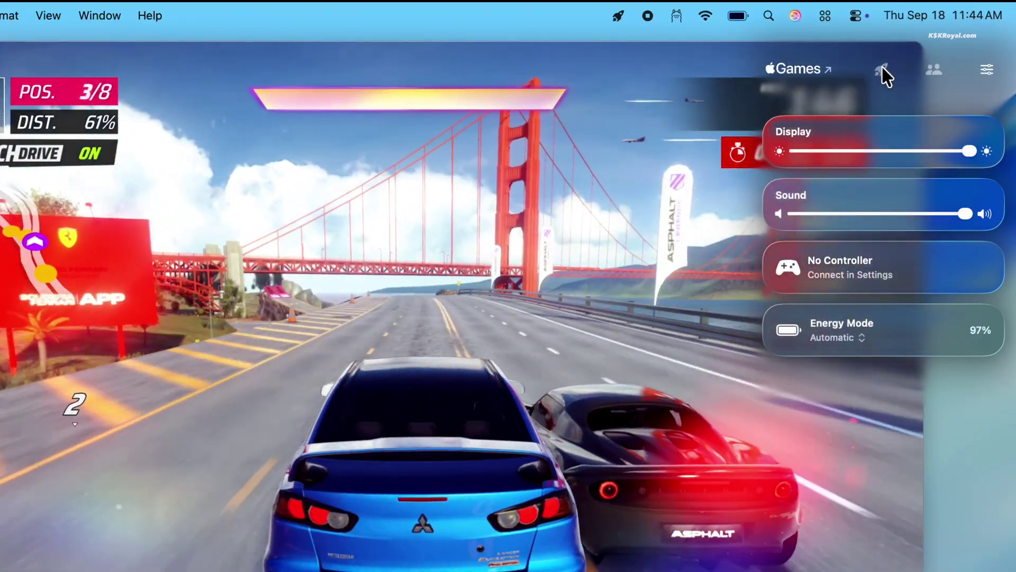
{"action": "left_click", "coordinate": [883, 66]}
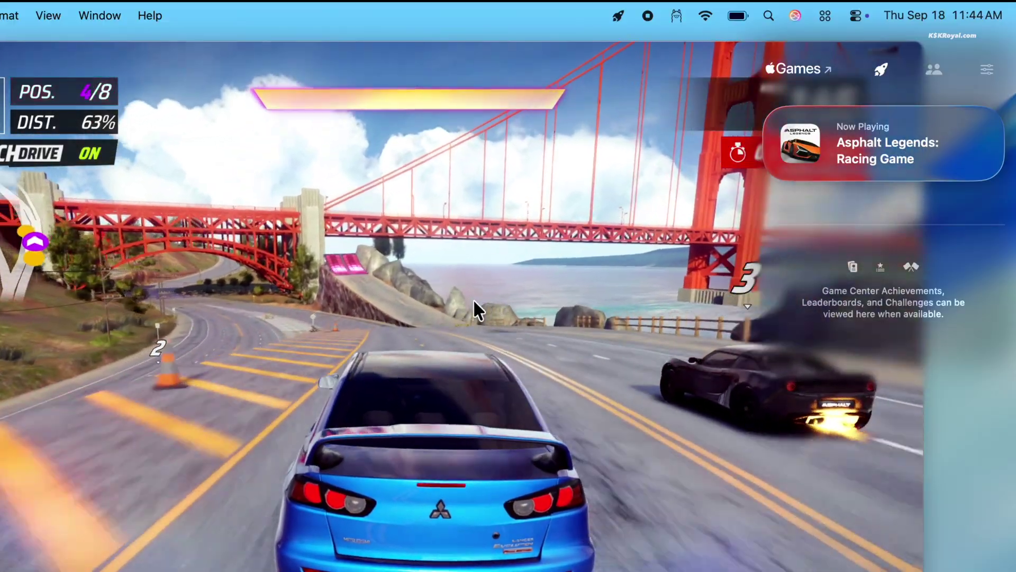
Leave the Games overlay and start walking the Steppy Pants character along the sidewalk
{"action": "left_click", "coordinate": [473, 300]}
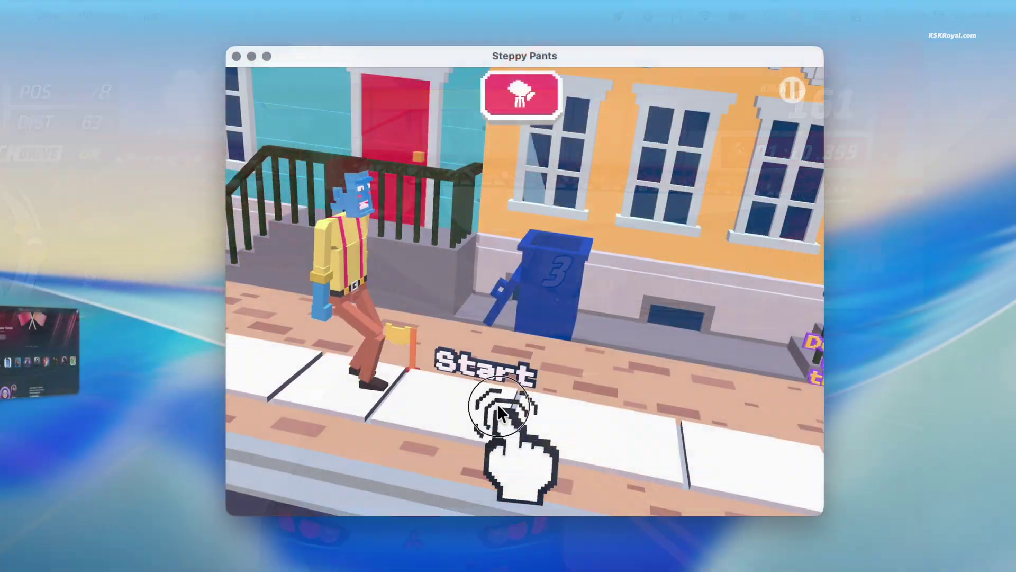
{"action": "left_click", "coordinate": [498, 404]}
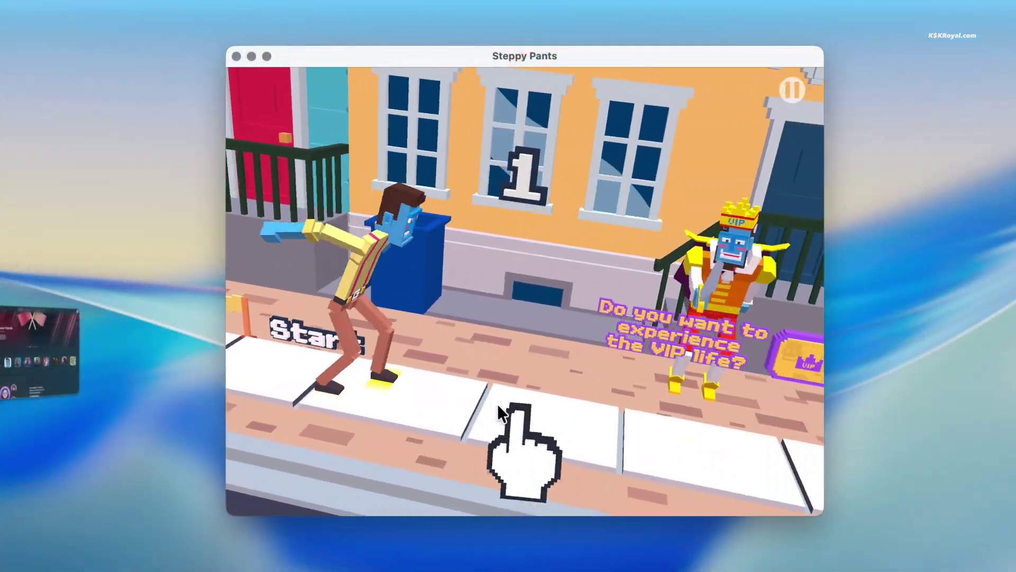
{"action": "left_click", "coordinate": [498, 405]}
{"action": "left_click", "coordinate": [497, 402]}
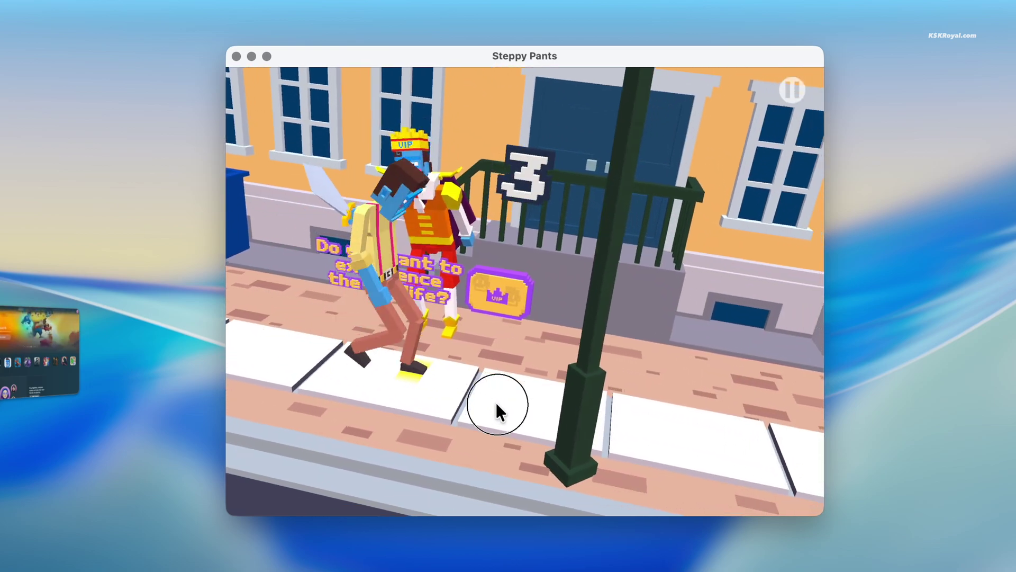
{"action": "left_click", "coordinate": [498, 411]}
{"action": "left_click", "coordinate": [497, 410]}
{"action": "left_click", "coordinate": [498, 407]}
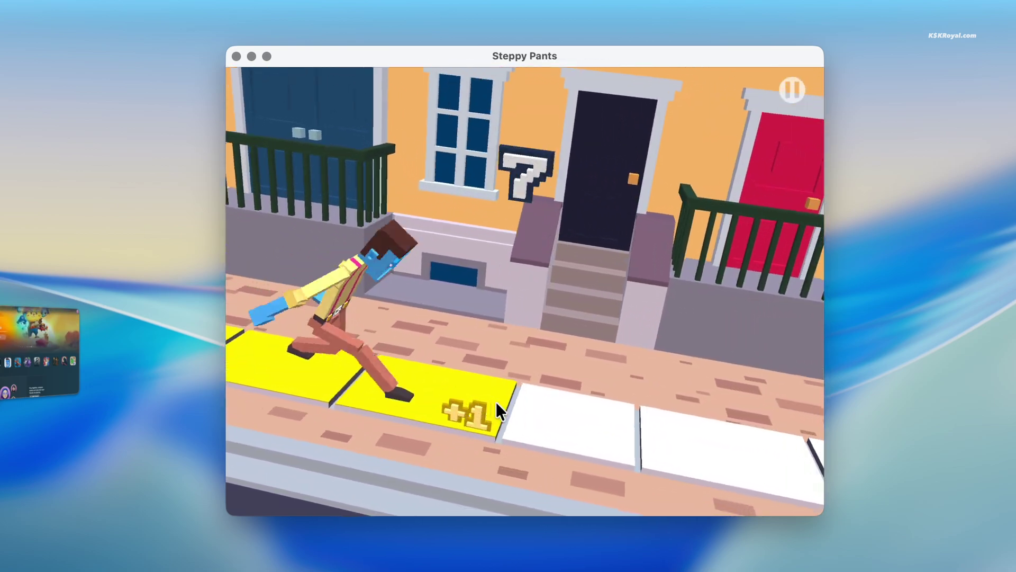
{"action": "left_click", "coordinate": [497, 405]}
{"action": "left_click", "coordinate": [497, 407]}
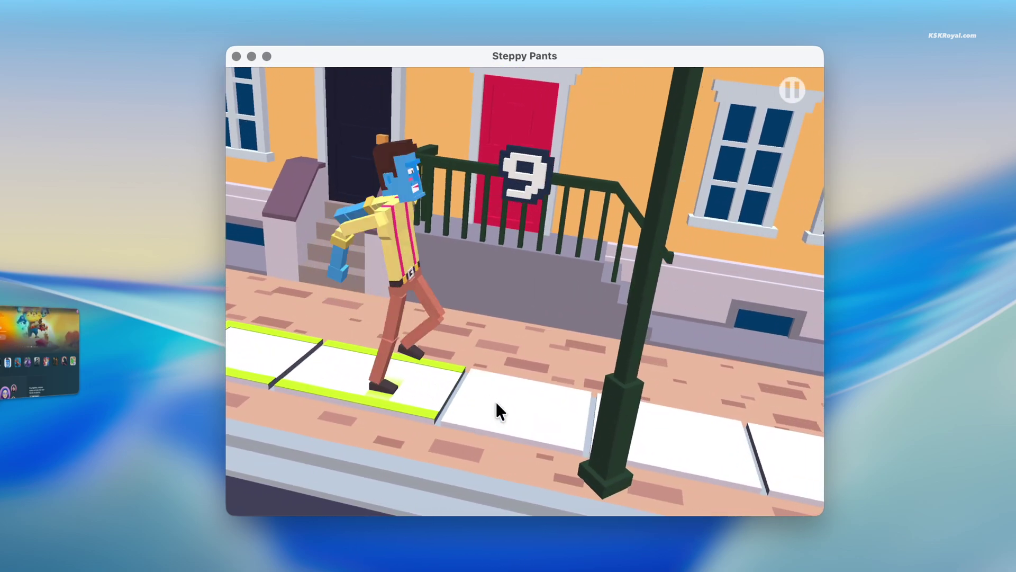
Keep stepping across the +3 and +4 bonus tiles until reaching the checkpoint
{"action": "left_click", "coordinate": [516, 430]}
{"action": "left_click", "coordinate": [516, 431]}
{"action": "left_click", "coordinate": [516, 431]}
{"action": "left_click", "coordinate": [516, 431]}
{"action": "left_click", "coordinate": [516, 431]}
{"action": "left_click", "coordinate": [516, 431]}
{"action": "left_click", "coordinate": [516, 431]}
{"action": "left_click", "coordinate": [516, 431]}
{"action": "left_click", "coordinate": [517, 432]}
{"action": "left_click", "coordinate": [517, 433]}
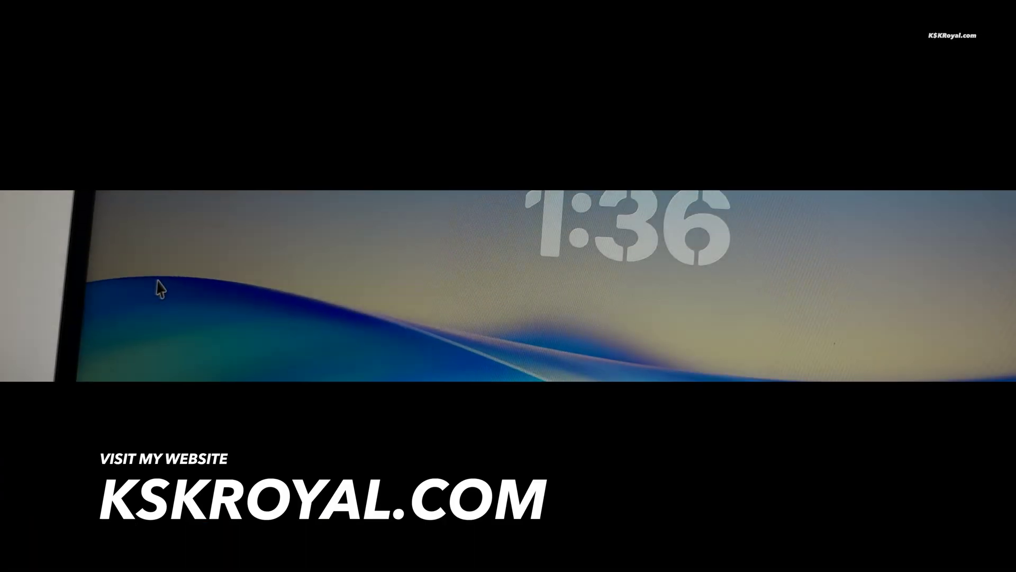